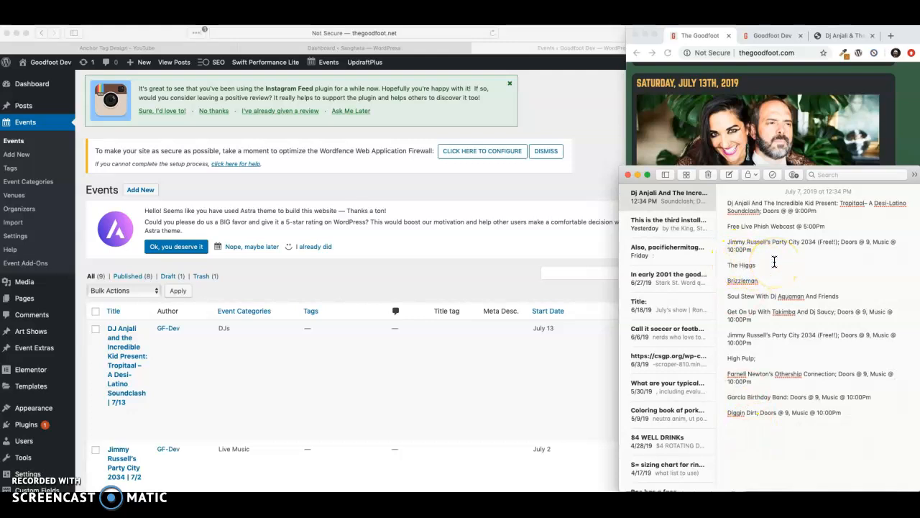
# Switch to the Finder window showing the events image folder
pyautogui.hotkey('ctrl', 'Up')
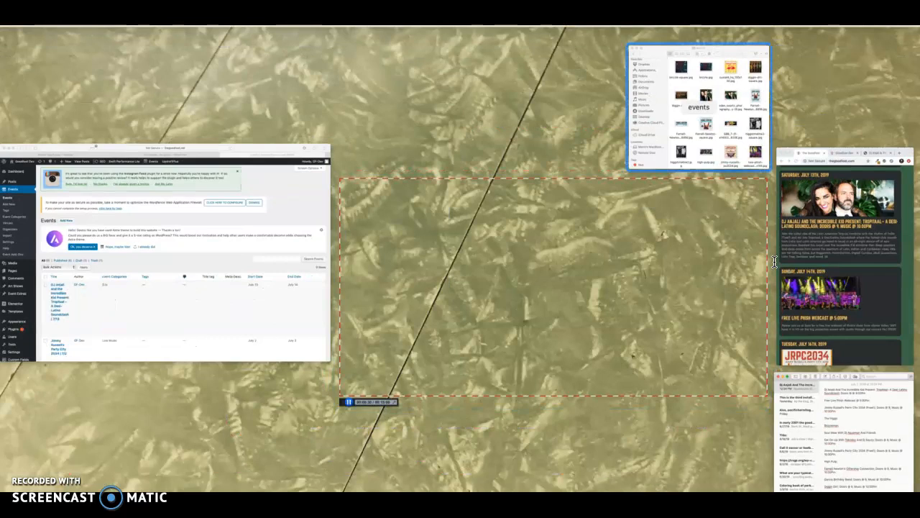
pyautogui.click(703, 130)
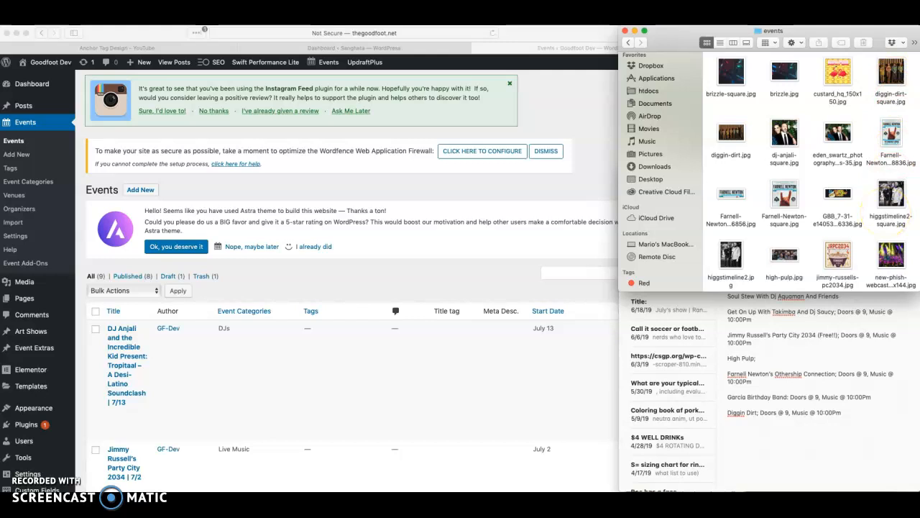
pyautogui.hotkey('alt', 'p')
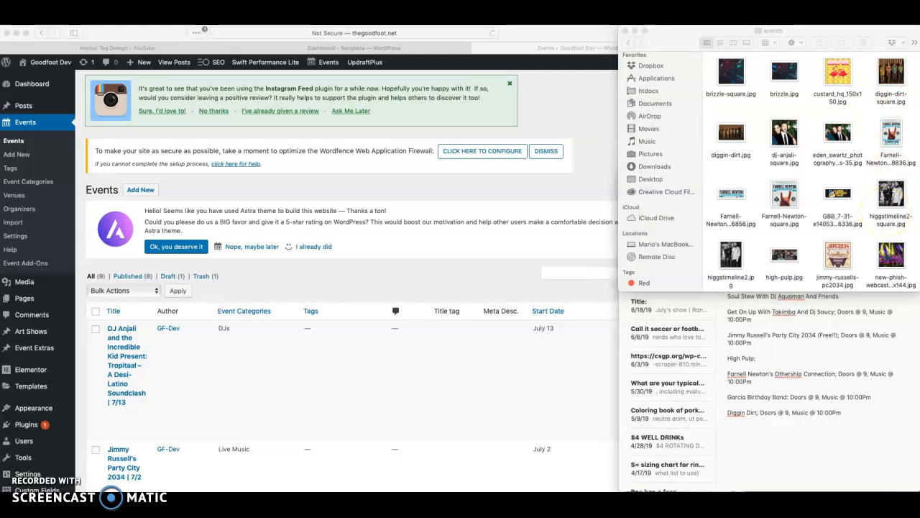
pyautogui.moveTo(919, 45); pyautogui.dragTo(648, 79)
pyautogui.scroll(5, 598, 263)
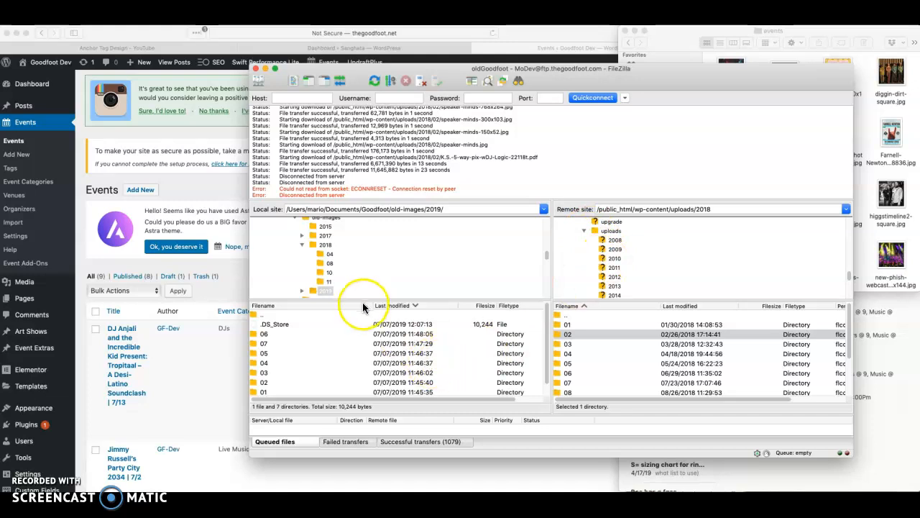
pyautogui.click(673, 65)
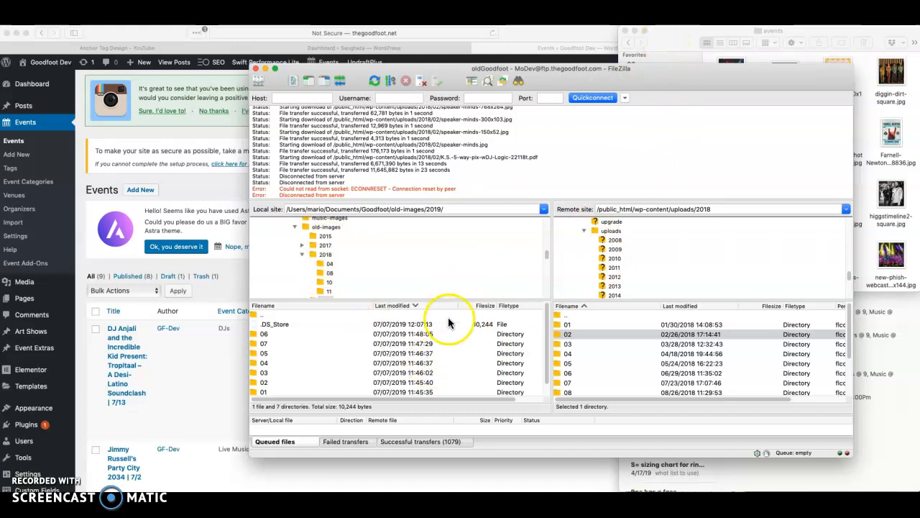
pyautogui.click(336, 265)
pyautogui.click(665, 41)
pyautogui.click(449, 76)
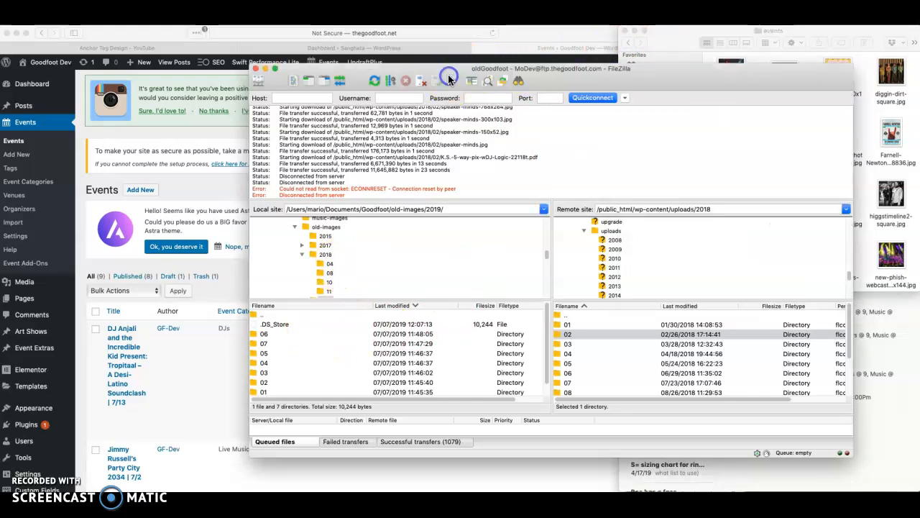
pyautogui.click(261, 68)
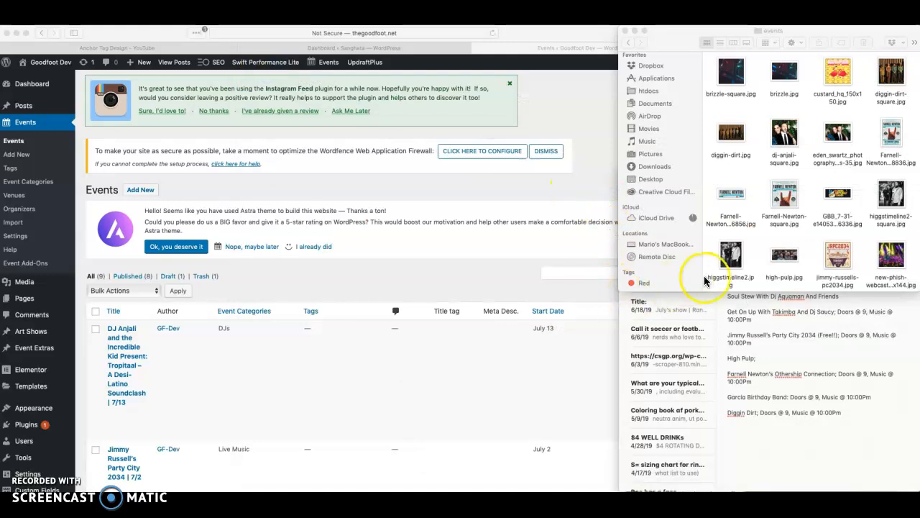
# Switch to the thegoodfoot.com browser window and look through the show listings from July 13 to July 16
pyautogui.hotkey('ctrl', 'Up')
pyautogui.click(780, 180)
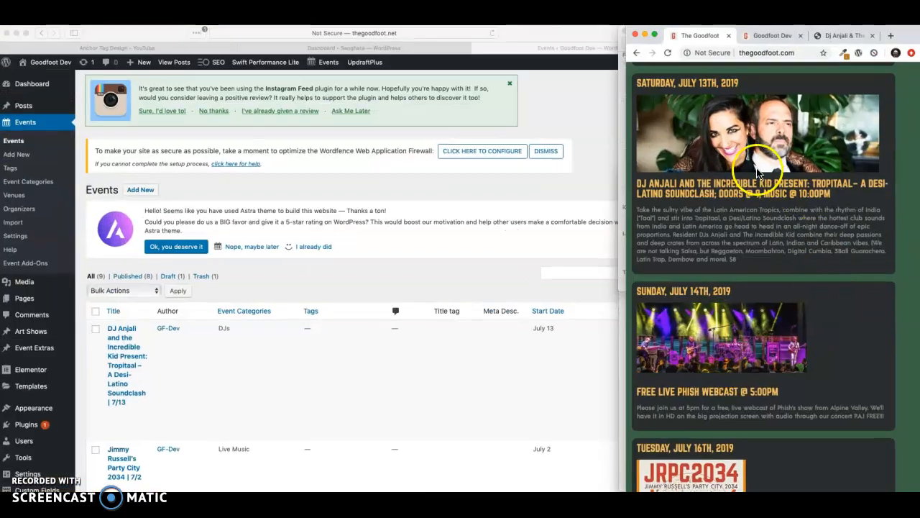
pyautogui.scroll(-3, 696, 389)
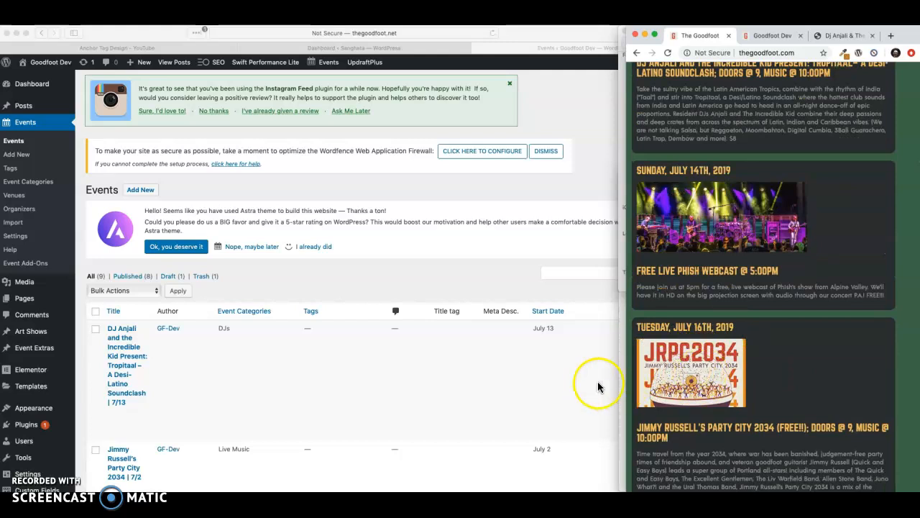
pyautogui.scroll(4, 740, 173)
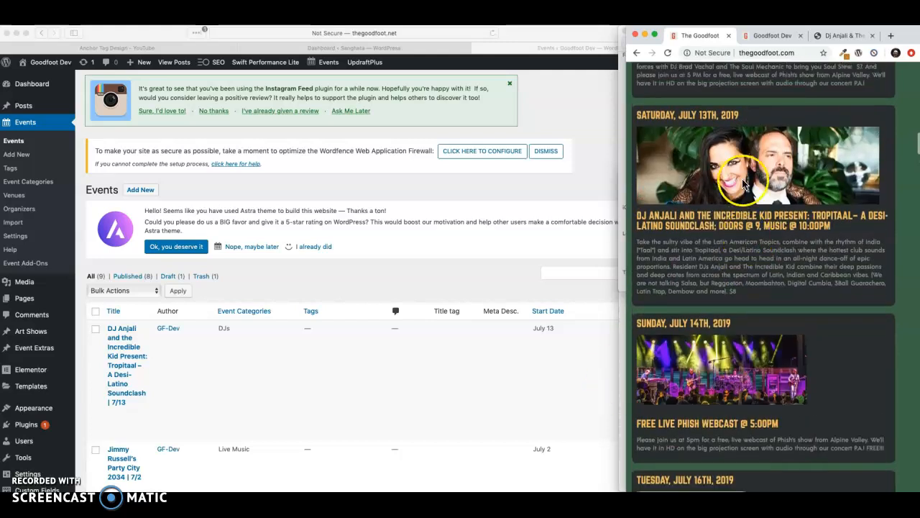
# Open the events folder inside the Goodfoot folder in Documents and look through its show images
pyautogui.click(618, 323)
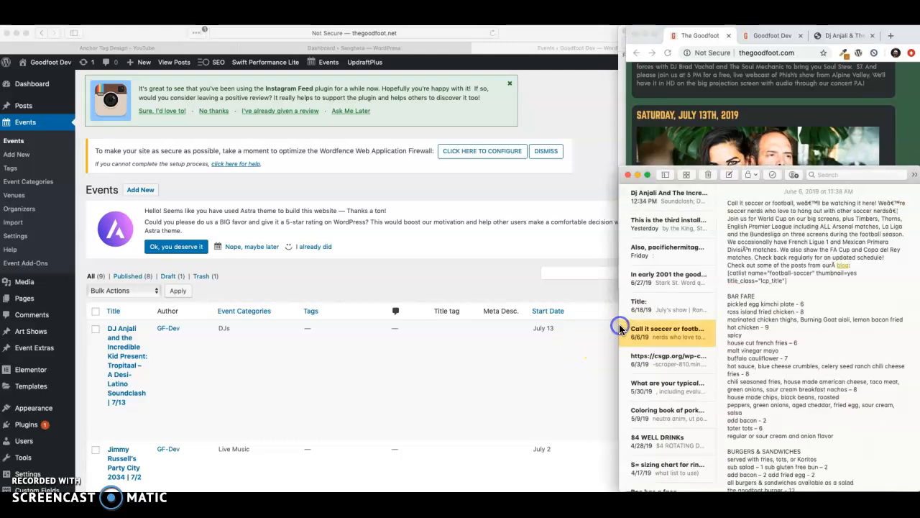
pyautogui.click(617, 147)
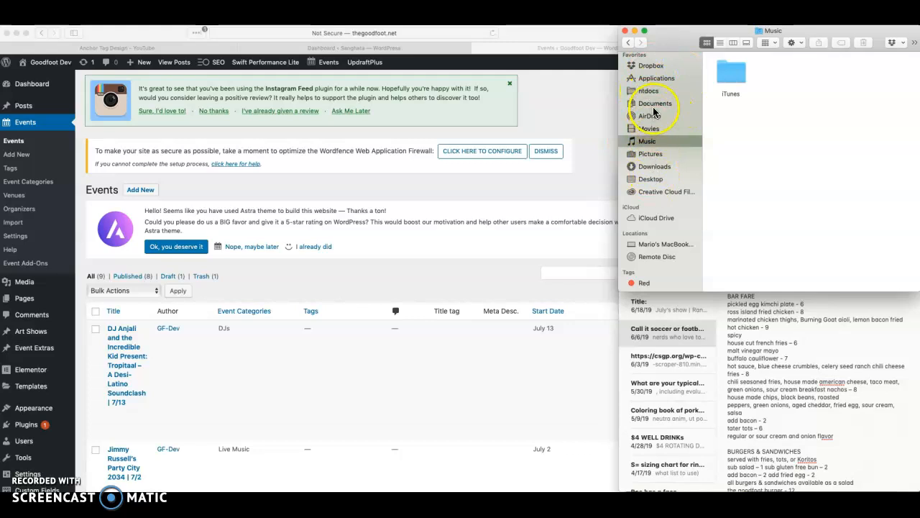
pyautogui.click(654, 103)
pyautogui.scroll(-2, 755, 144)
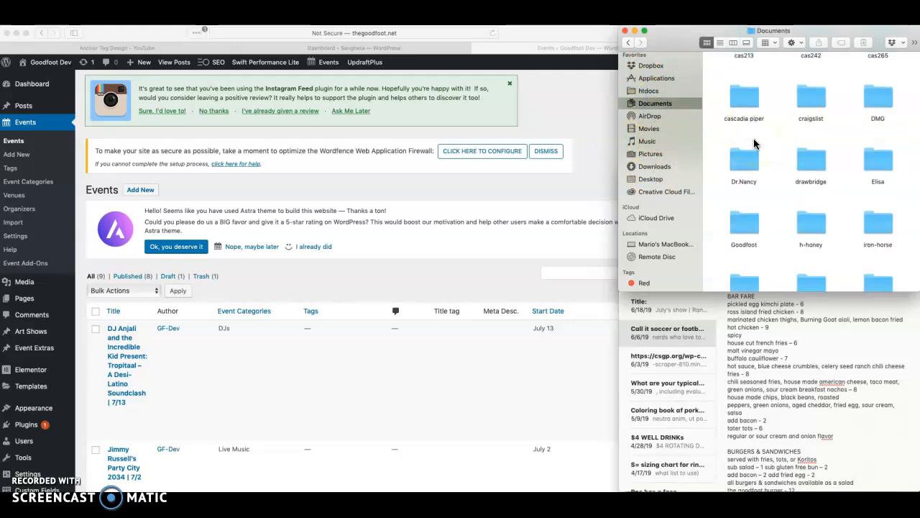
pyautogui.doubleClick(744, 226)
pyautogui.doubleClick(836, 75)
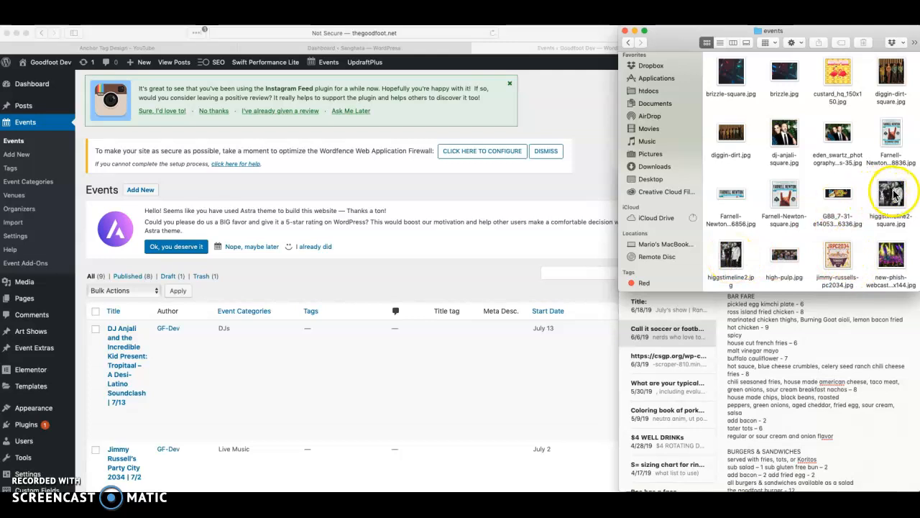
pyautogui.scroll(-3, 873, 191)
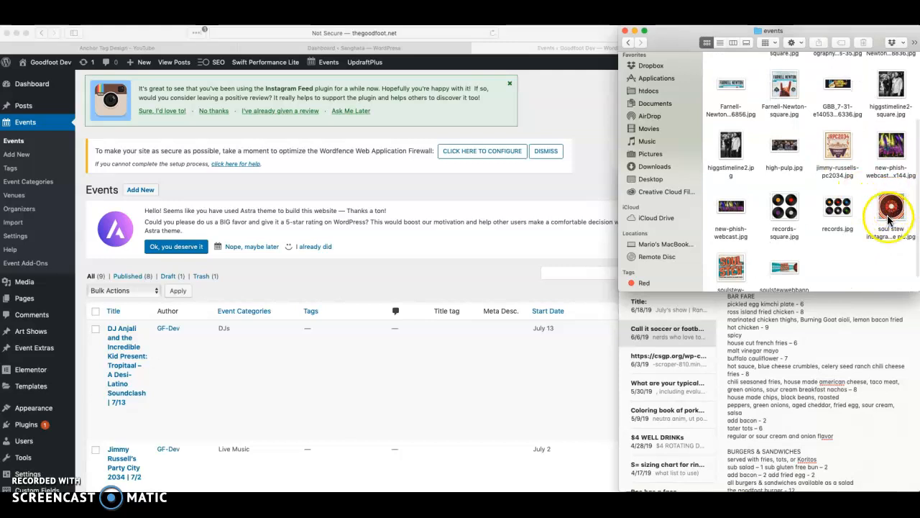
pyautogui.scroll(-1, 862, 216)
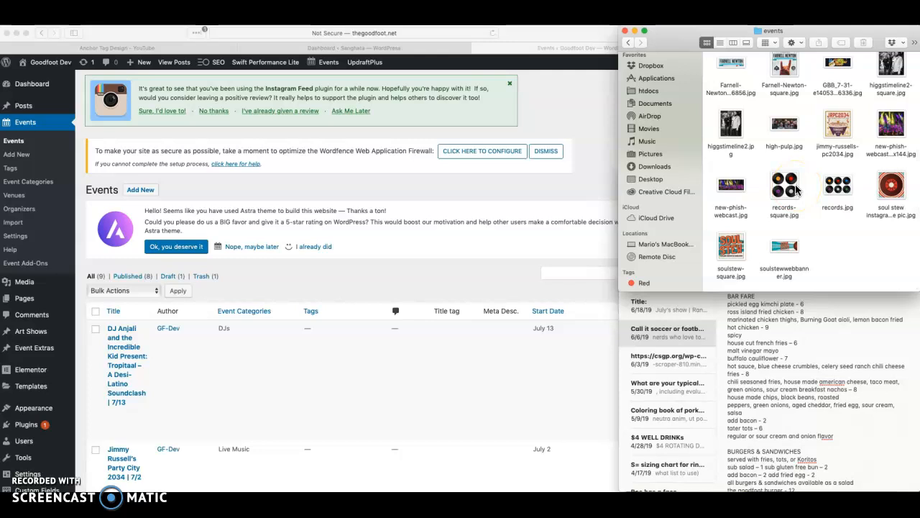
# Switch to the Goodfoot Dev site in the browser and examine the featured show in its Music section
pyautogui.press('F3')
pyautogui.click(846, 287)
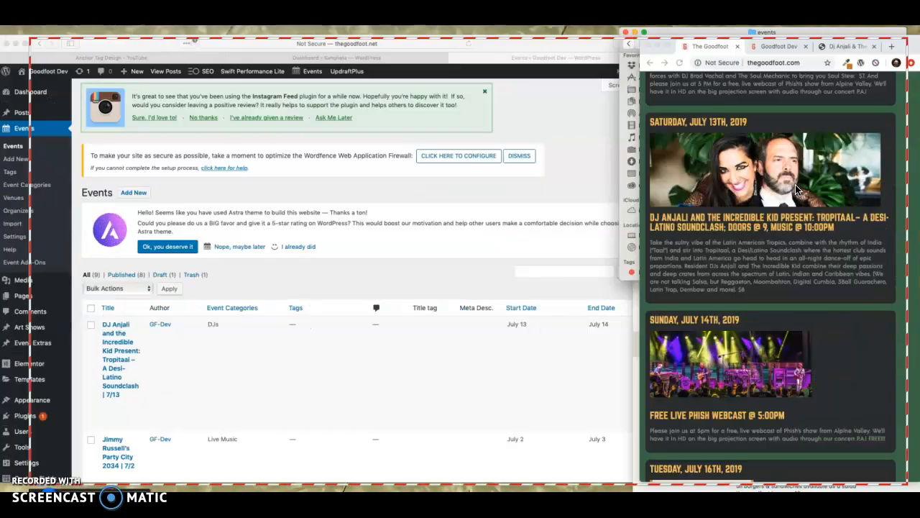
pyautogui.click(783, 35)
pyautogui.scroll(-10, 773, 309)
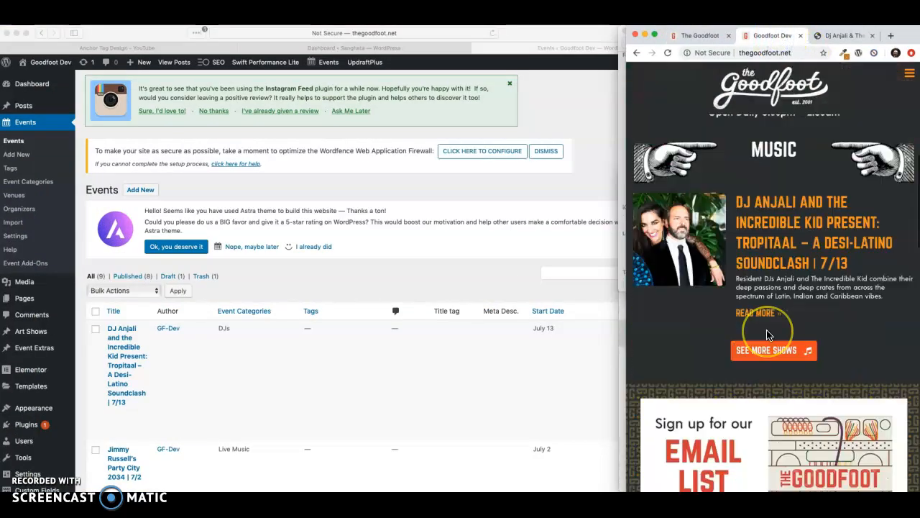
pyautogui.scroll(1, 767, 334)
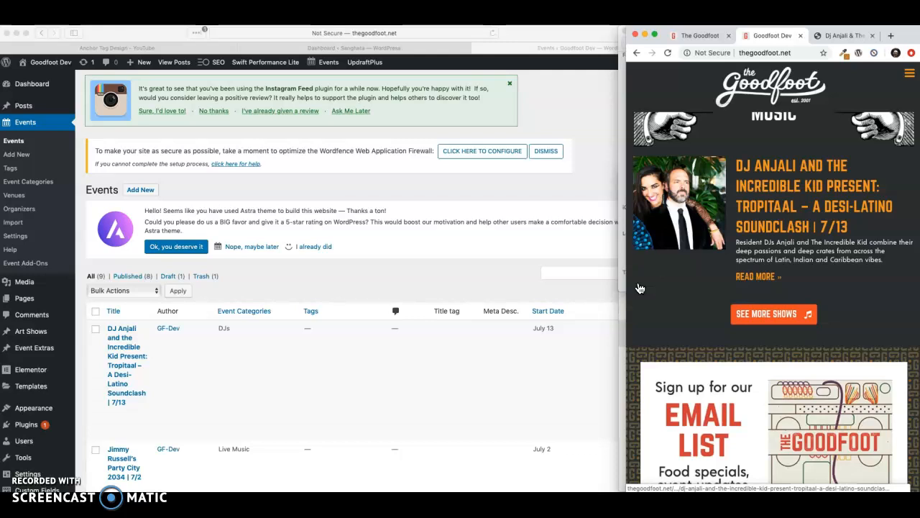
# Return to the WordPress Events list and open the July 13 Tropitaal event for editing
pyautogui.click(587, 140)
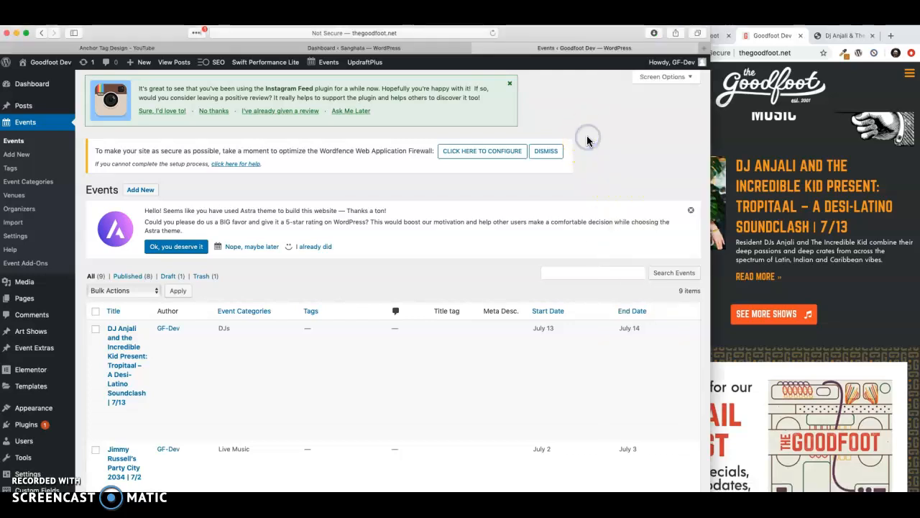
pyautogui.click(113, 417)
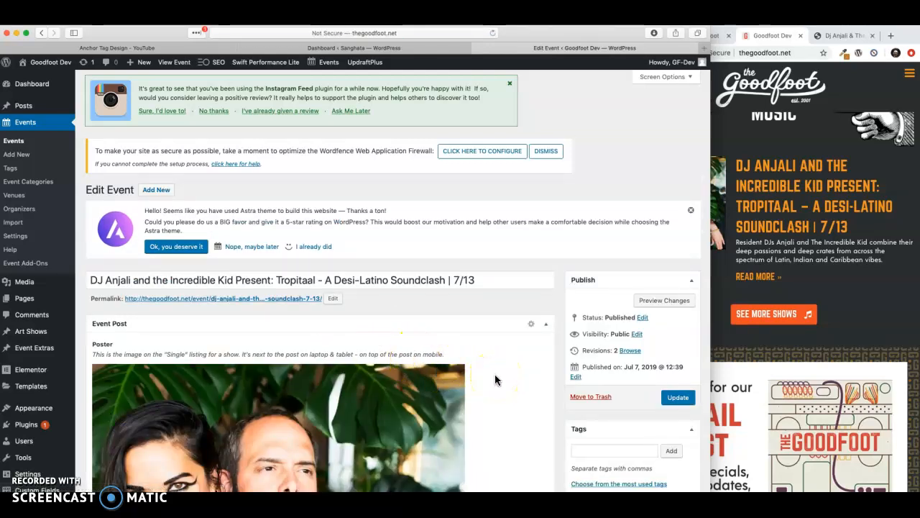
pyautogui.scroll(-3, 494, 380)
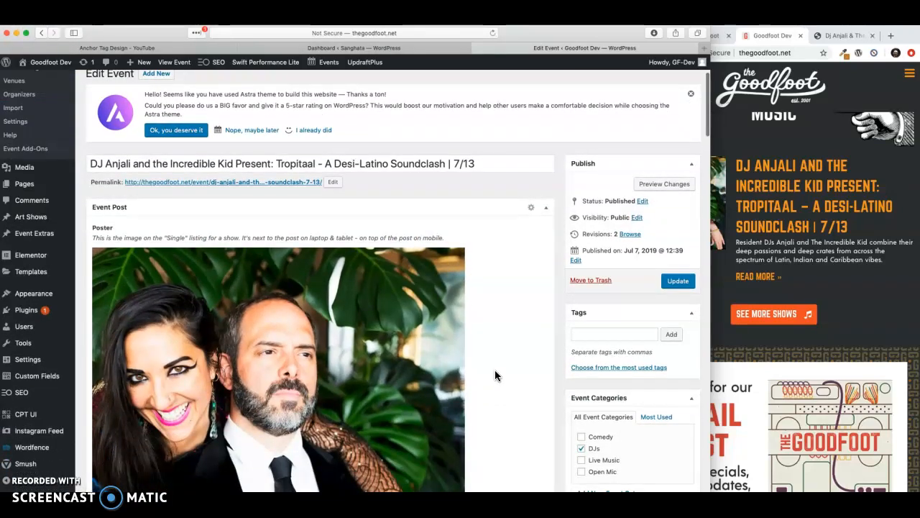
# Open the note listing the show titles and compare its Tropitaal entry with the thegoodfoot.com listing
pyautogui.click(684, 260)
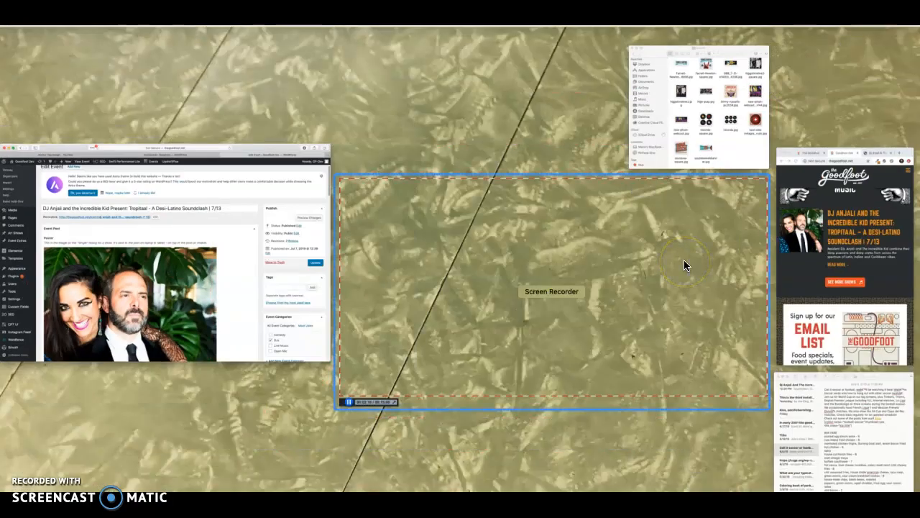
pyautogui.click(841, 400)
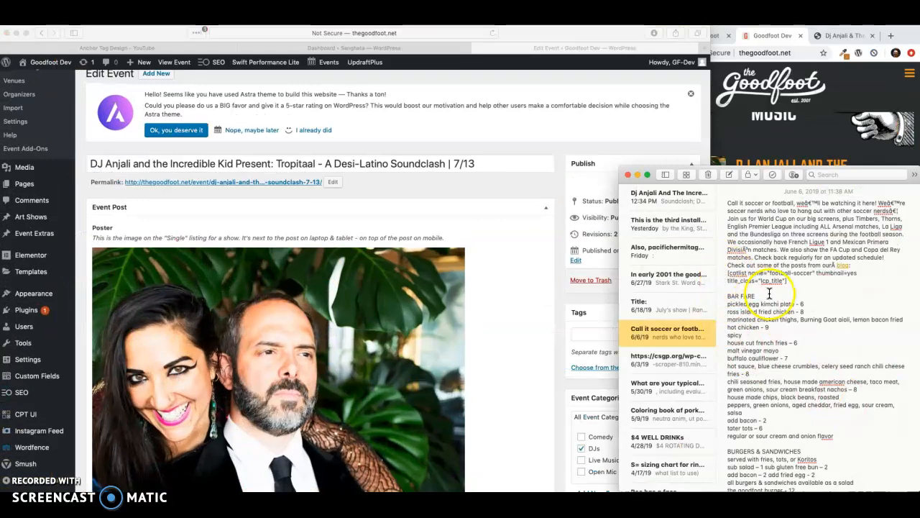
pyautogui.click(656, 195)
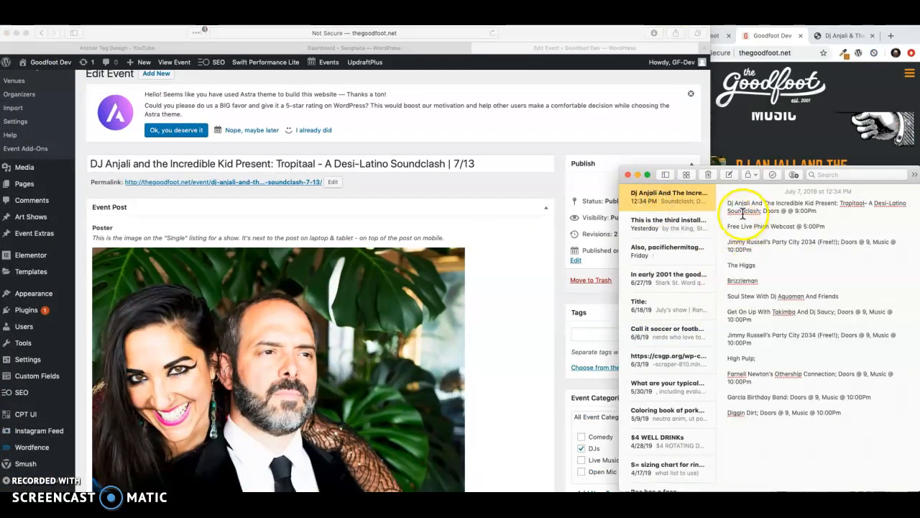
pyautogui.click(720, 37)
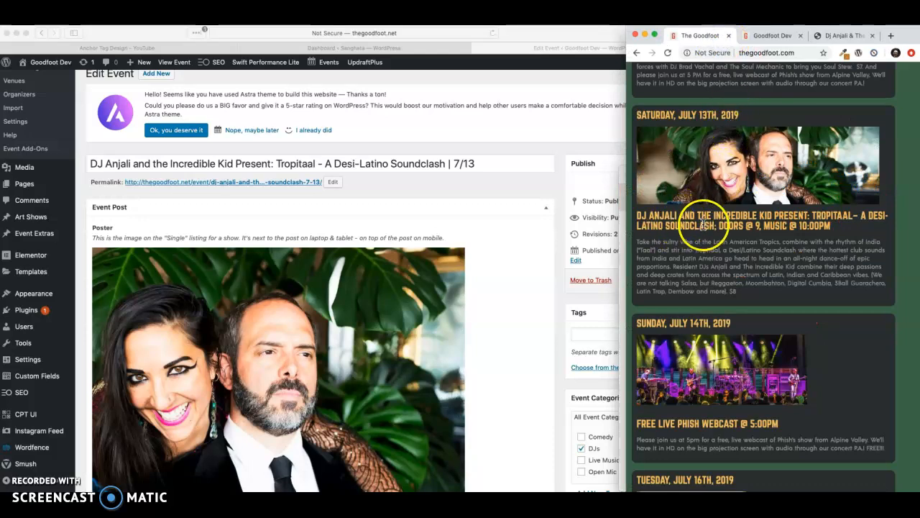
pyautogui.click(621, 290)
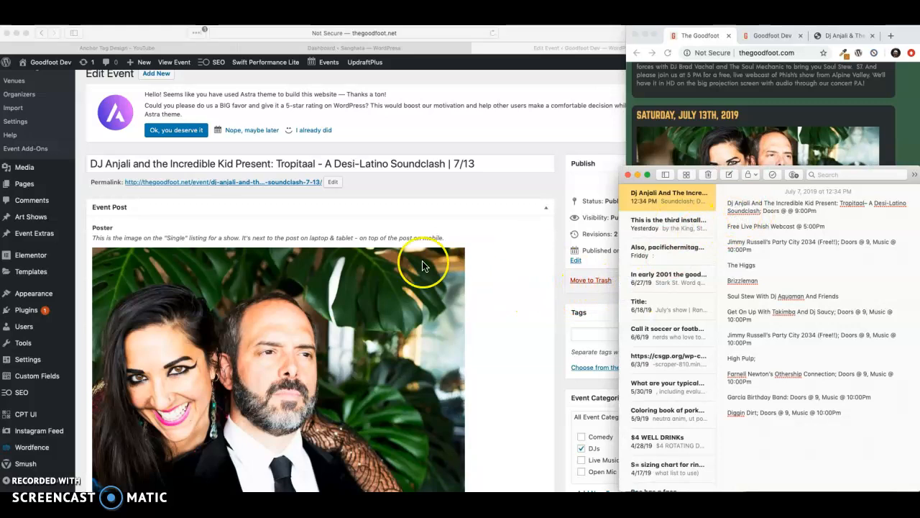
# Highlight the "| 7/13" suffix in the event title and compare it with the title on the Goodfoot Dev homepage
pyautogui.click(481, 165)
pyautogui.moveTo(476, 164); pyautogui.dragTo(466, 164)
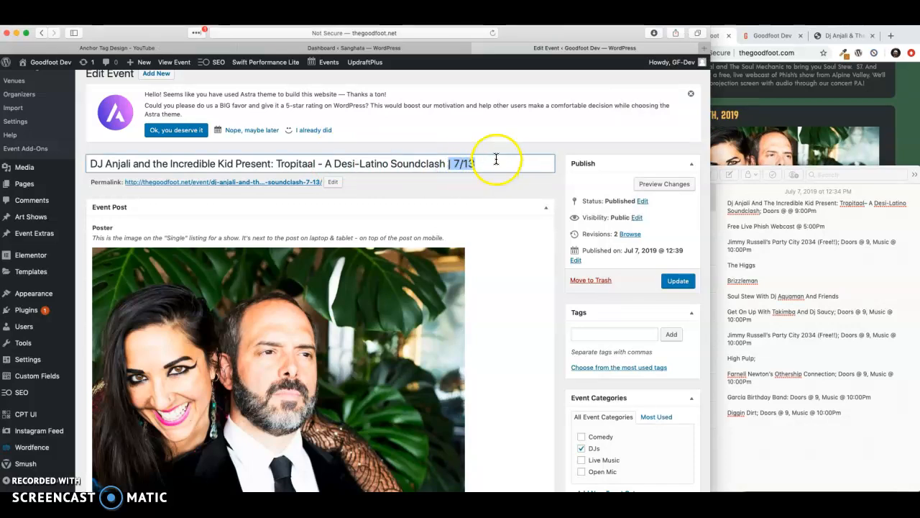
pyautogui.click(775, 36)
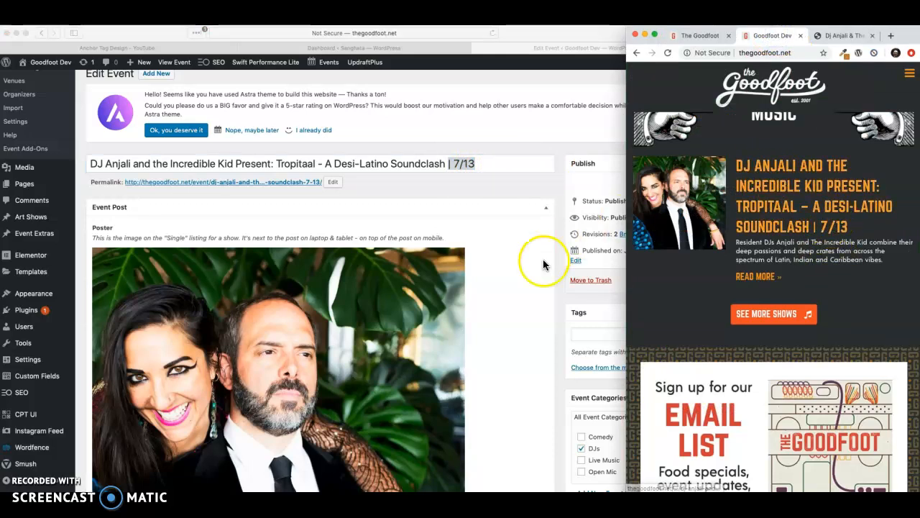
# Examine the event's poster, featured image, display title, doors and show times, and full text
pyautogui.scroll(-3, 543, 264)
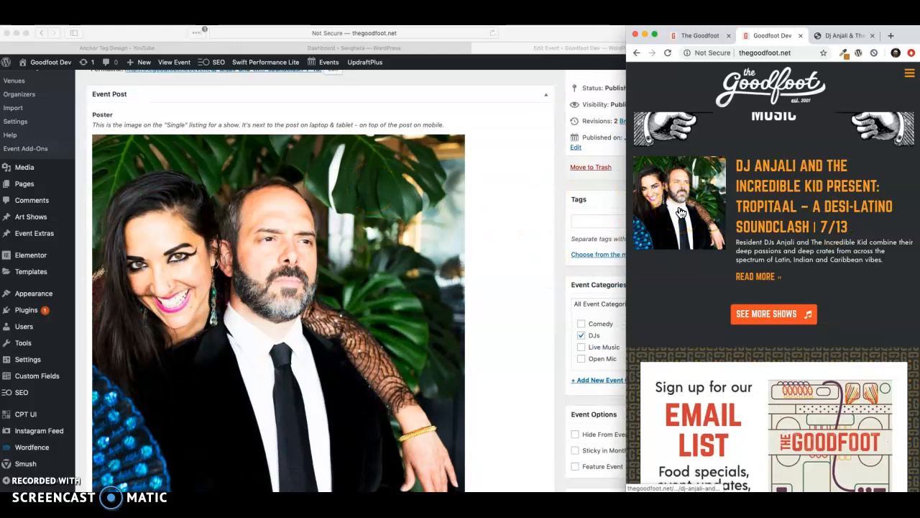
pyautogui.scroll(-1, 489, 273)
pyautogui.scroll(-5, 489, 273)
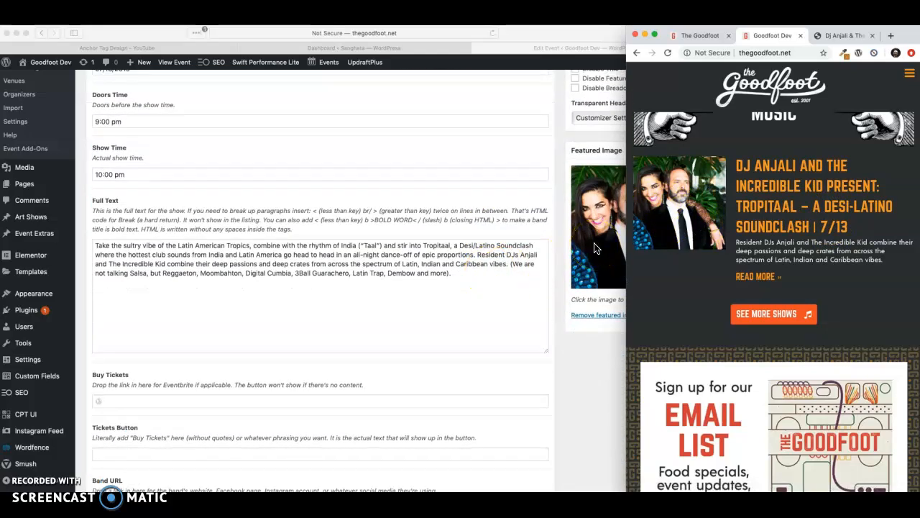
pyautogui.scroll(10, 563, 233)
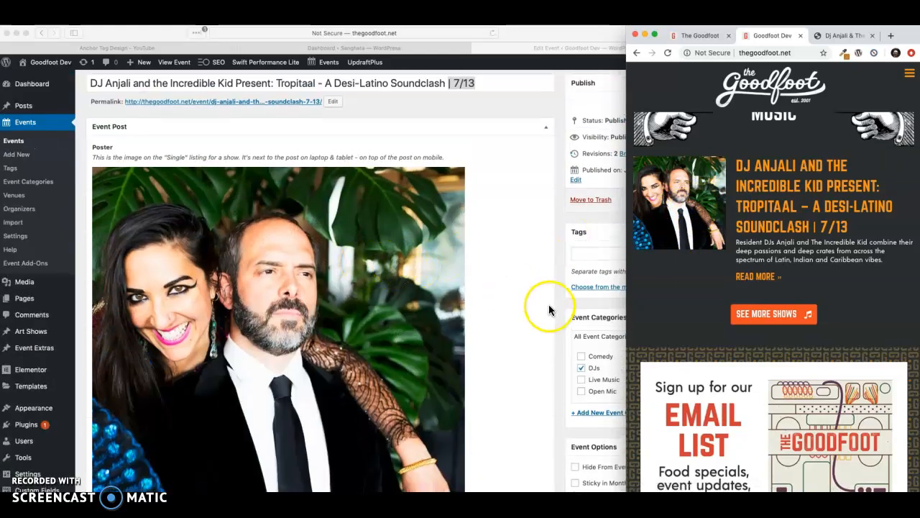
pyautogui.scroll(-5, 508, 327)
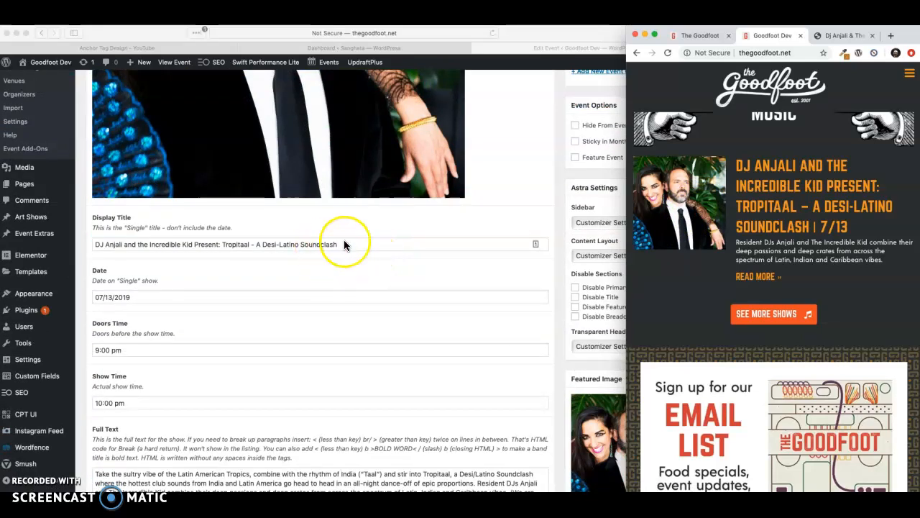
# Highlight the date suffix in the main event title and compare that title with the Display Title field
pyautogui.scroll(15, 385, 216)
pyautogui.moveTo(474, 272); pyautogui.dragTo(449, 274)
pyautogui.scroll(-15, 496, 335)
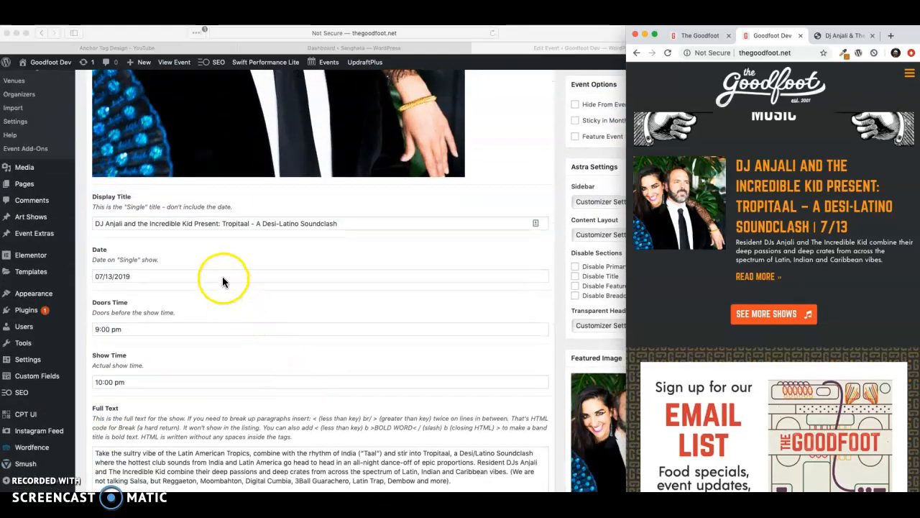
# Open the pickers of the Date, Doors Time and Show Time fields to examine how each is set
pyautogui.click(223, 277)
pyautogui.click(222, 276)
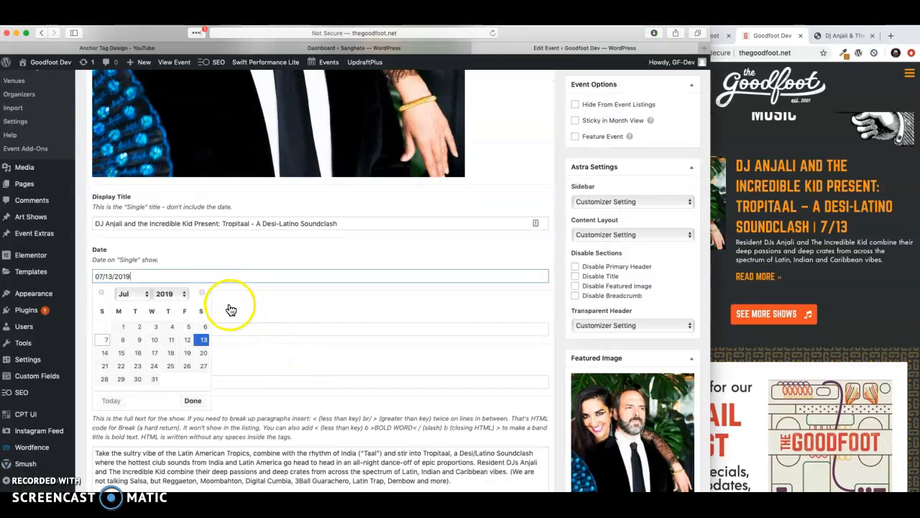
pyautogui.click(230, 309)
pyautogui.click(223, 327)
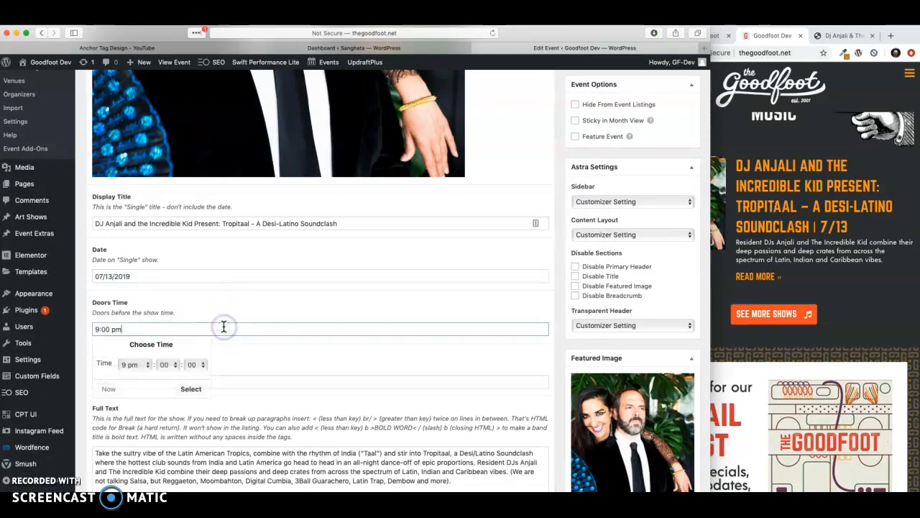
pyautogui.click(227, 359)
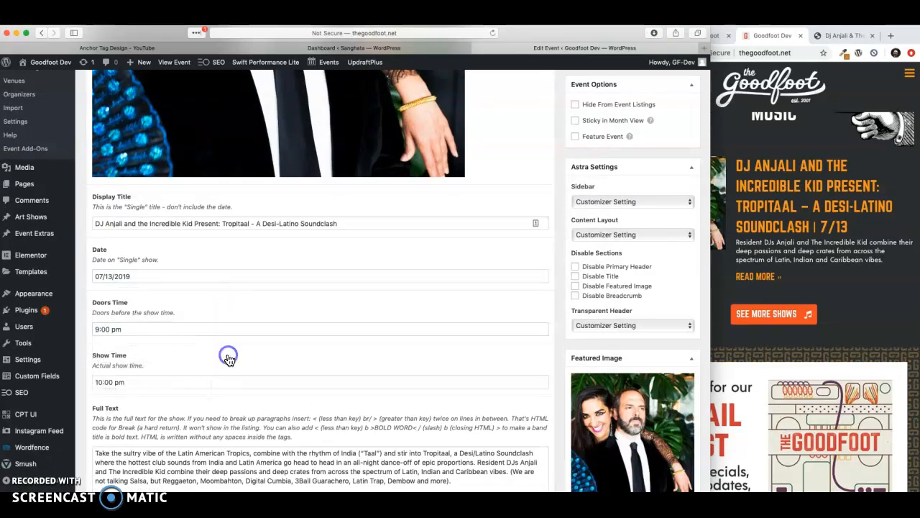
pyautogui.click(221, 382)
pyautogui.click(249, 370)
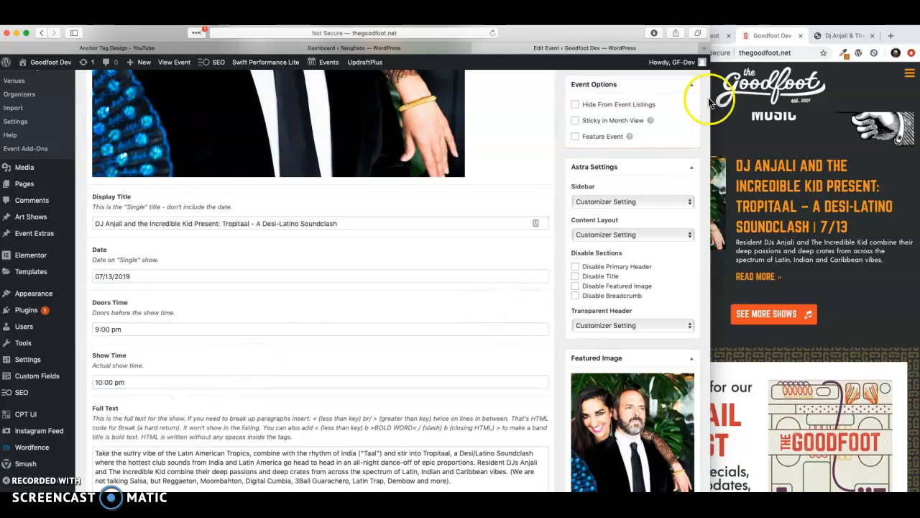
# Highlight the Tropitaal description without its price in the thegoodfoot.com listing and compare it with the event's Full Text field
pyautogui.click(714, 35)
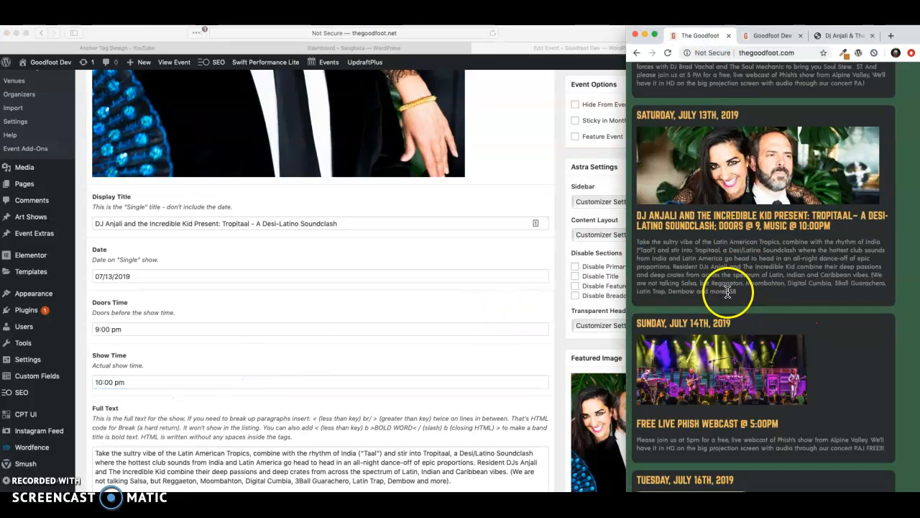
pyautogui.moveTo(735, 291); pyautogui.dragTo(632, 246)
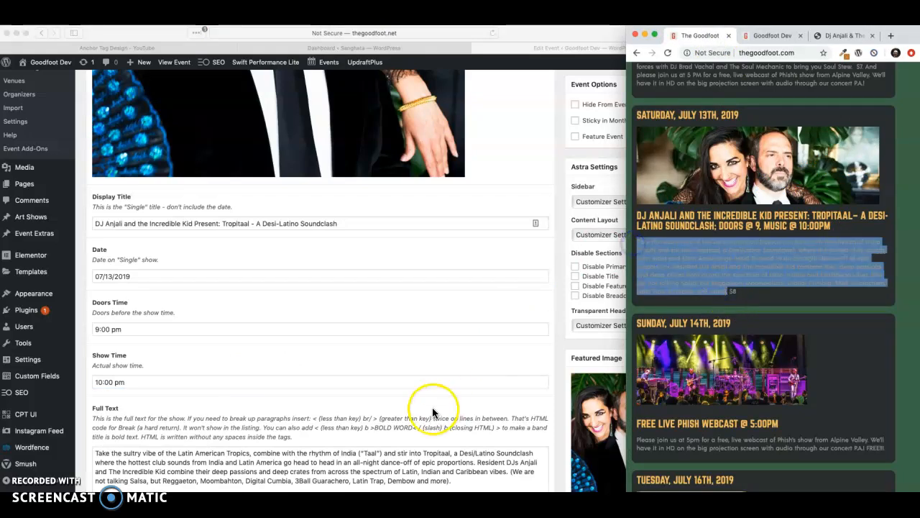
pyautogui.scroll(-3, 418, 409)
pyautogui.scroll(-10, 383, 402)
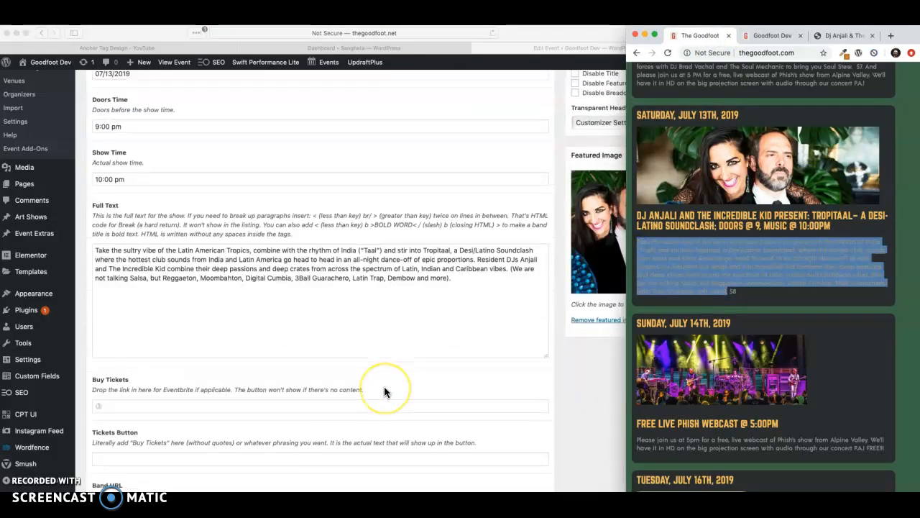
# Examine the event's Buy Tickets, Tickets Button, Band URL, Band Link Text and second band fields
pyautogui.click(259, 229)
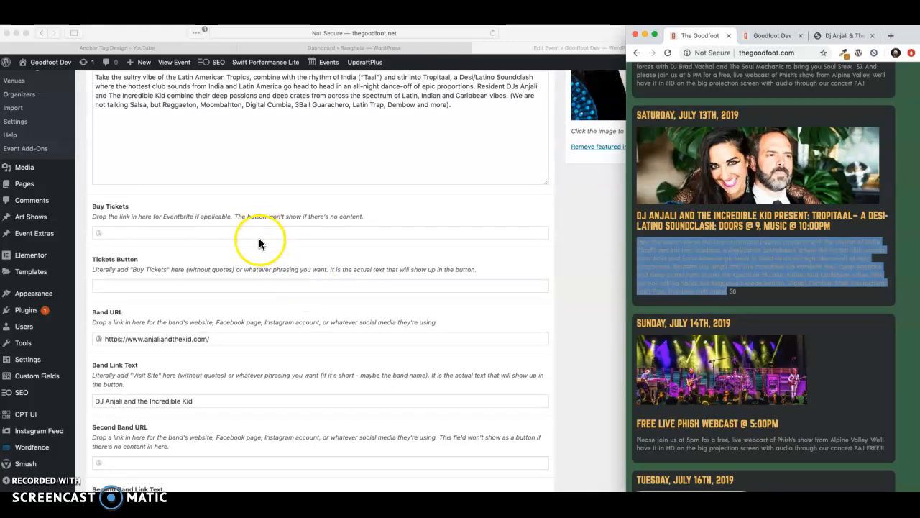
pyautogui.click(272, 286)
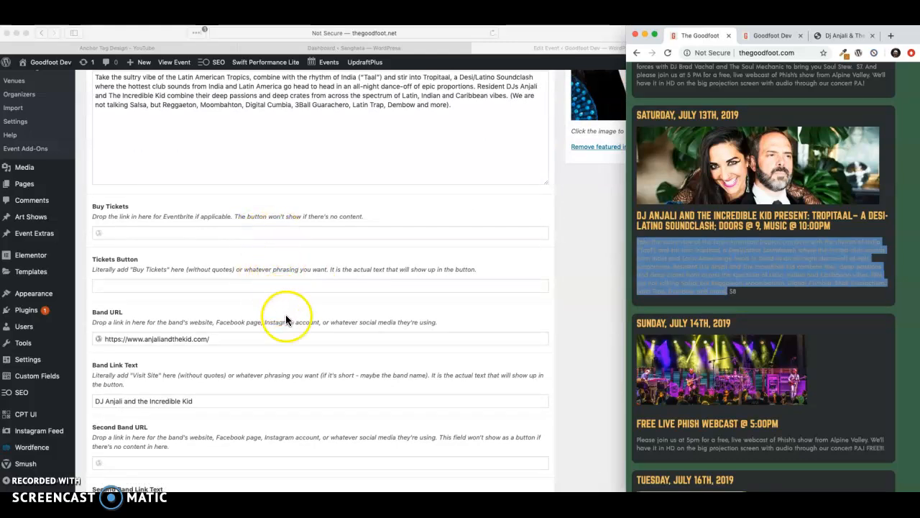
pyautogui.scroll(-3, 285, 314)
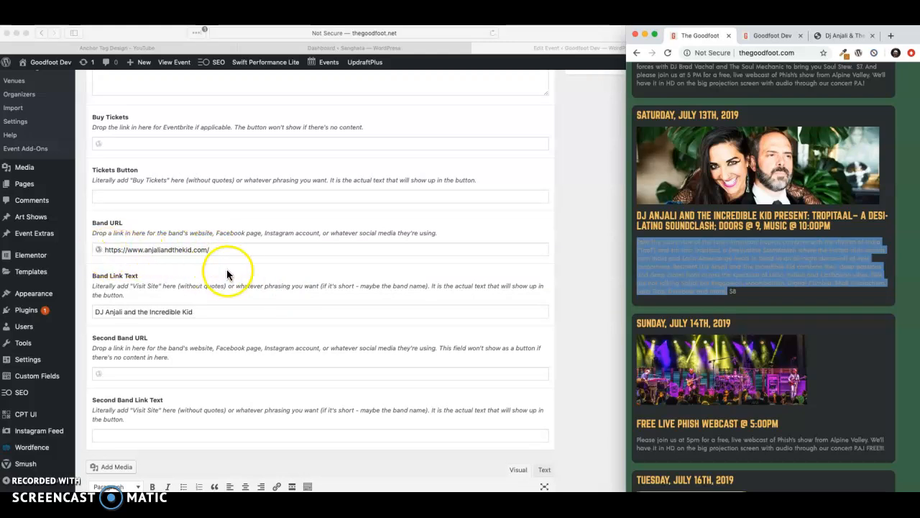
pyautogui.scroll(-2, 228, 270)
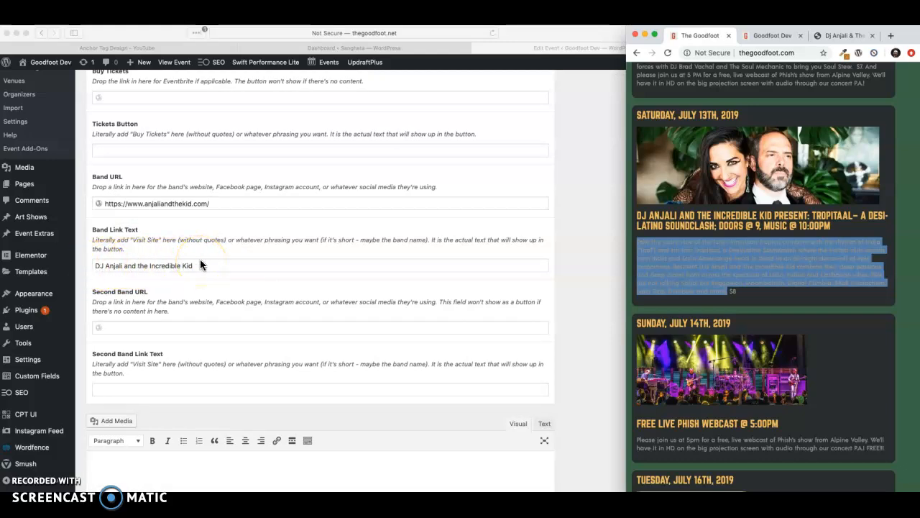
# Open the Tropitaal event page on the Goodfoot Dev site and compare its band button with the Band URL and Band Link Text
pyautogui.click(751, 36)
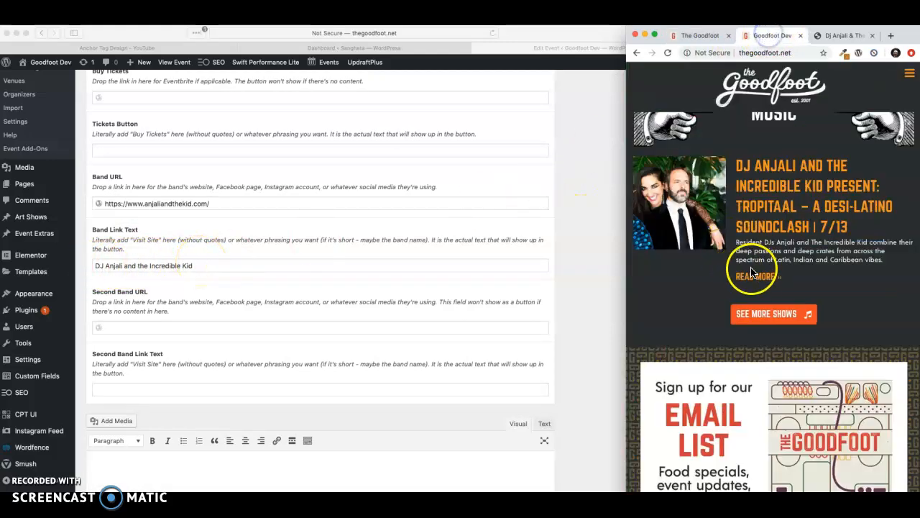
pyautogui.click(755, 279)
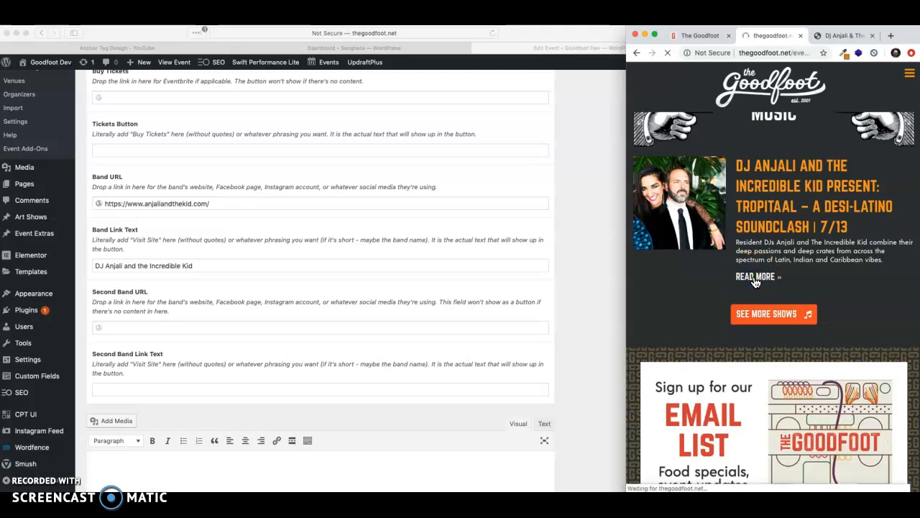
pyautogui.scroll(-5, 755, 282)
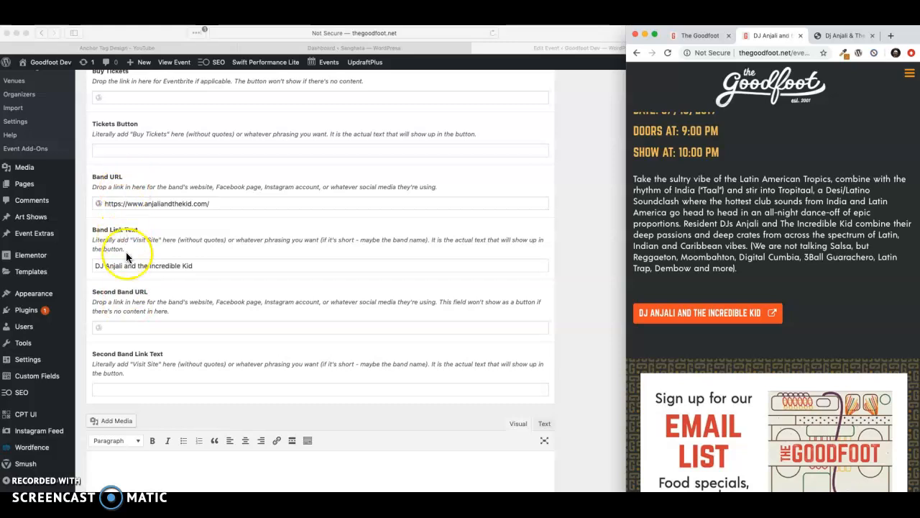
# Examine the event's Excerpt and compare it with the Tropitaal teaser text on the Goodfoot Dev homepage
pyautogui.scroll(-5, 214, 317)
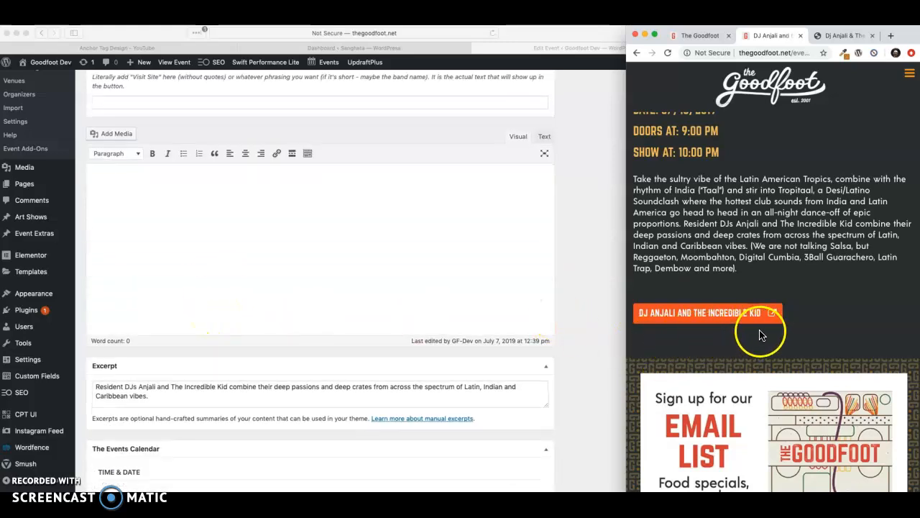
pyautogui.scroll(-2, 381, 329)
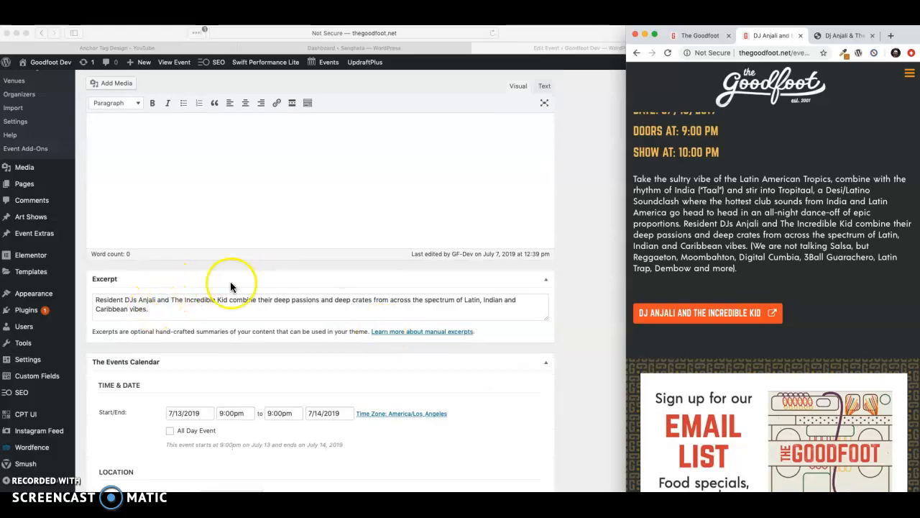
pyautogui.scroll(10, 639, 187)
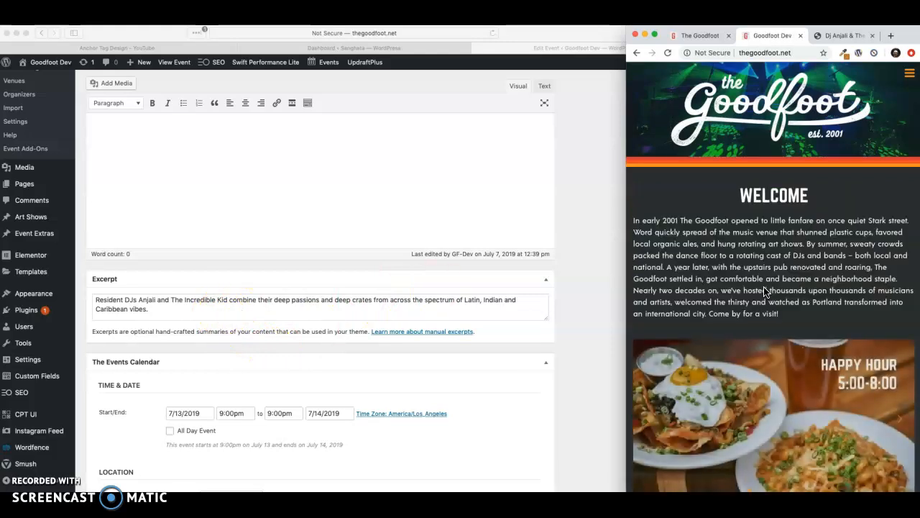
pyautogui.scroll(-5, 766, 291)
pyautogui.scroll(-1, 765, 291)
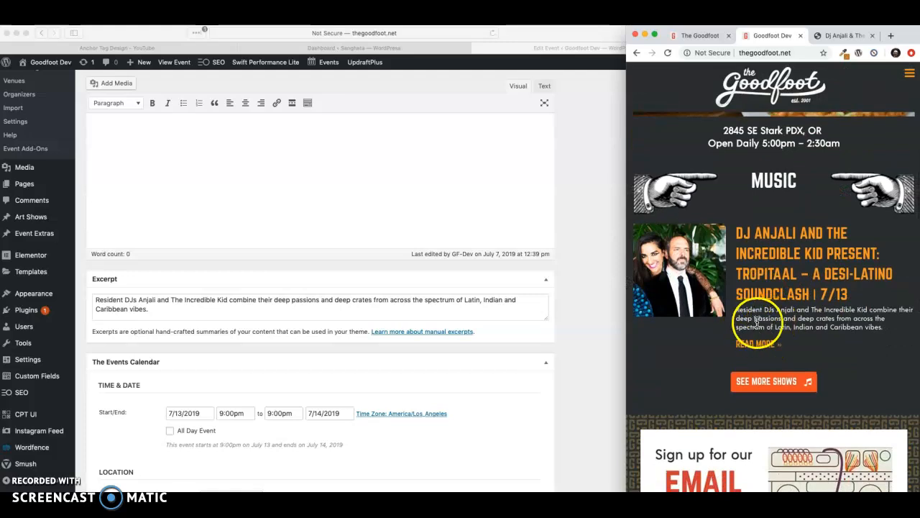
pyautogui.click(162, 310)
pyautogui.click(343, 240)
# Highlight the "Resident DJs Anjali and The Incredible Kid" sentence in the Full Text and compare it with the Excerpt
pyautogui.scroll(10, 343, 240)
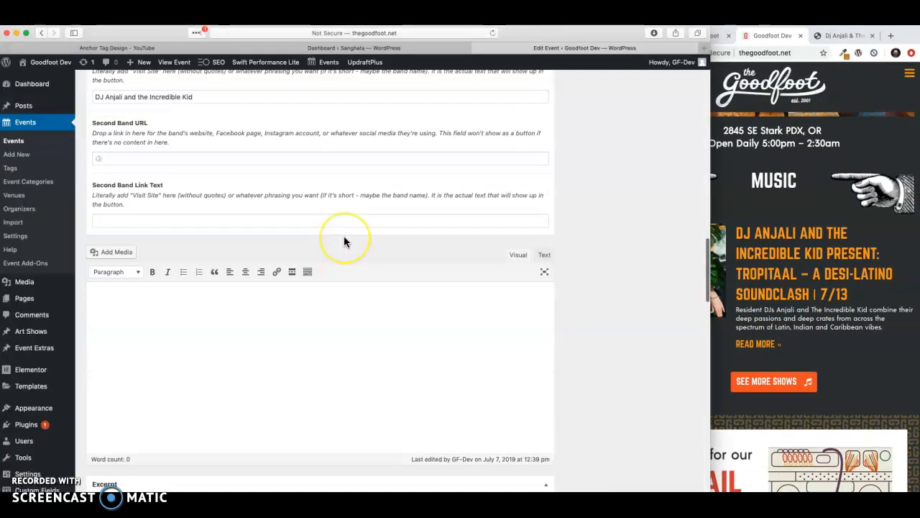
pyautogui.click(165, 295)
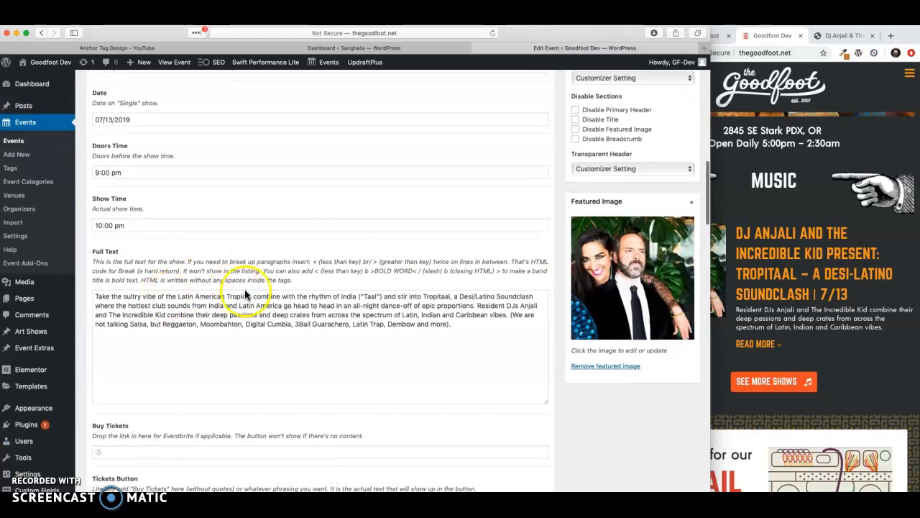
pyautogui.moveTo(478, 306); pyautogui.dragTo(510, 314)
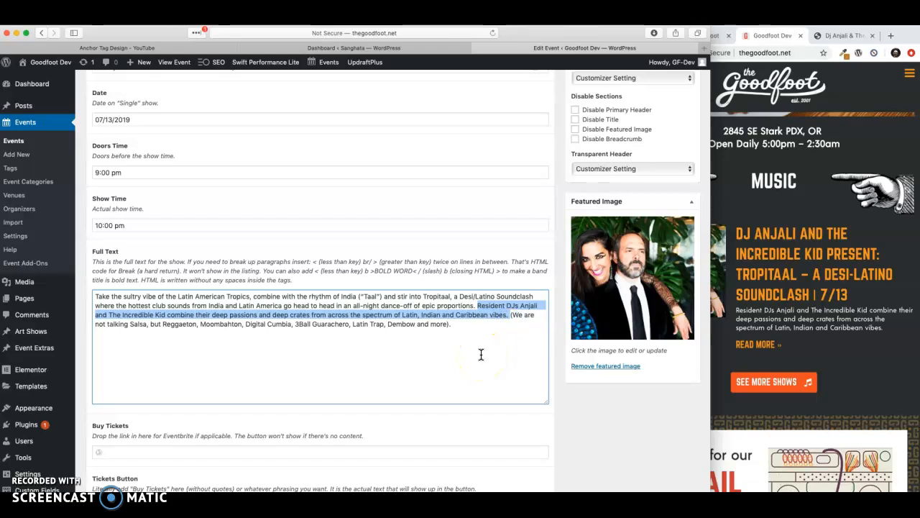
pyautogui.scroll(-2, 481, 354)
pyautogui.scroll(-15, 481, 354)
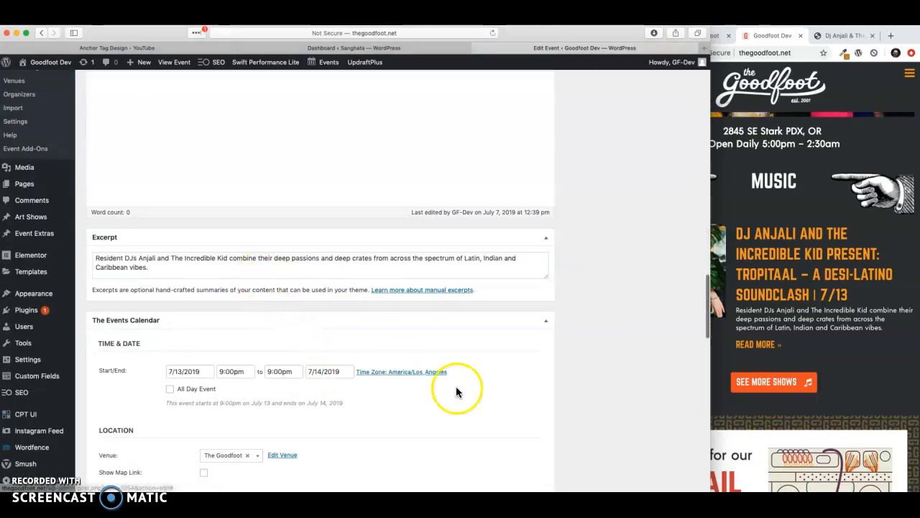
# Pick July 13, 2019 as the event's start date in The Events Calendar section
pyautogui.scroll(-4, 456, 392)
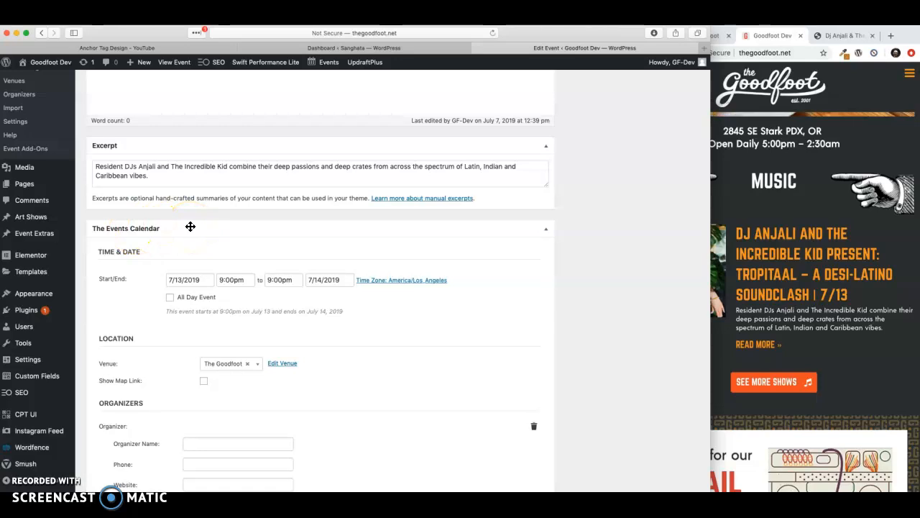
pyautogui.click(204, 282)
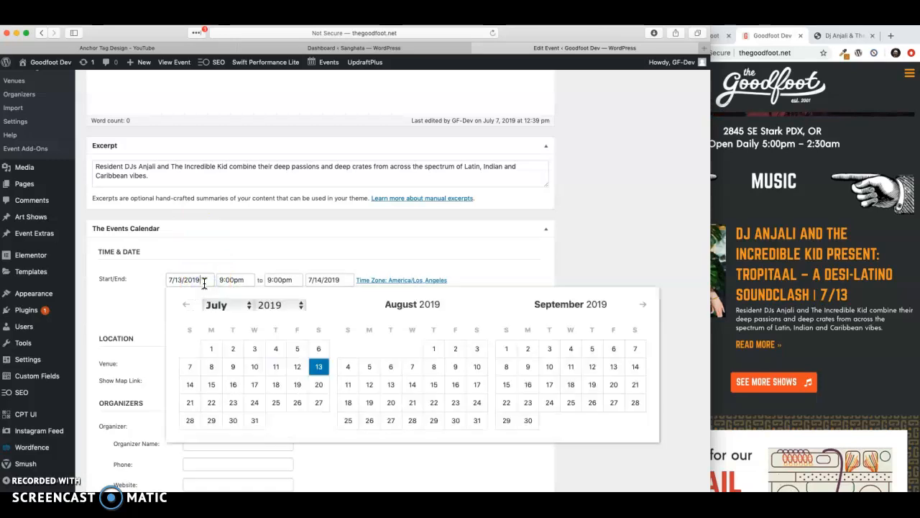
pyautogui.click(320, 369)
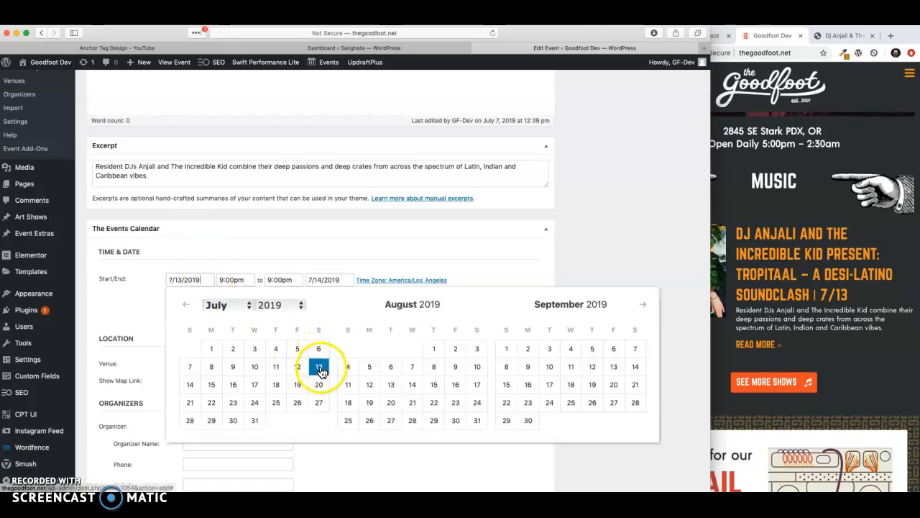
pyautogui.click(293, 247)
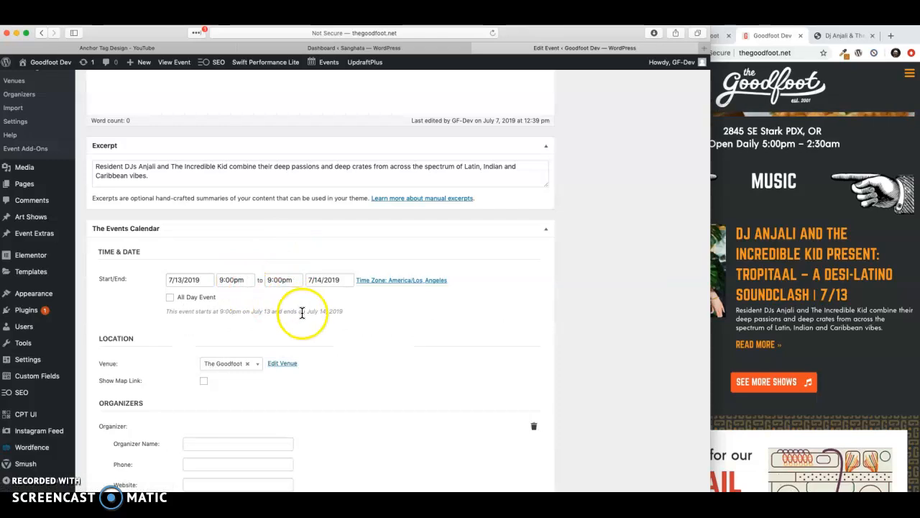
# Set the event's end time to 2:30pm
pyautogui.click(288, 280)
pyautogui.scroll(5, 288, 338)
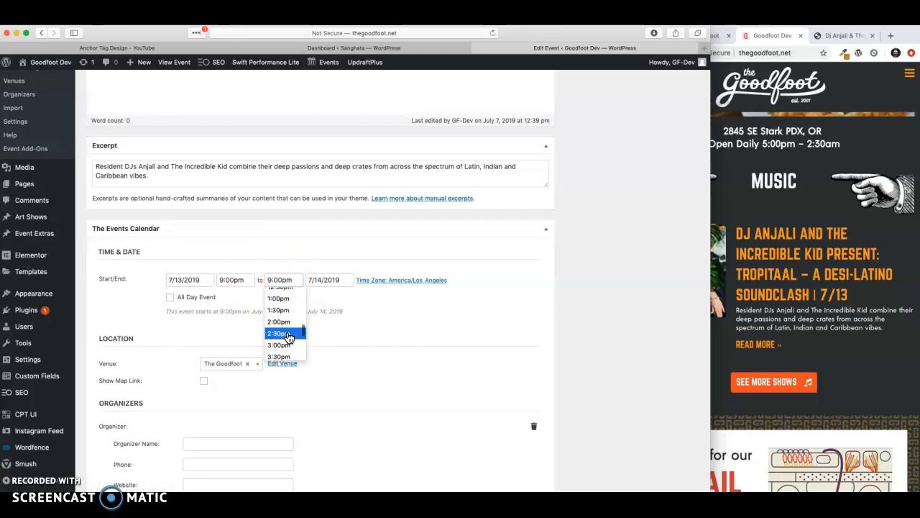
pyautogui.click(280, 335)
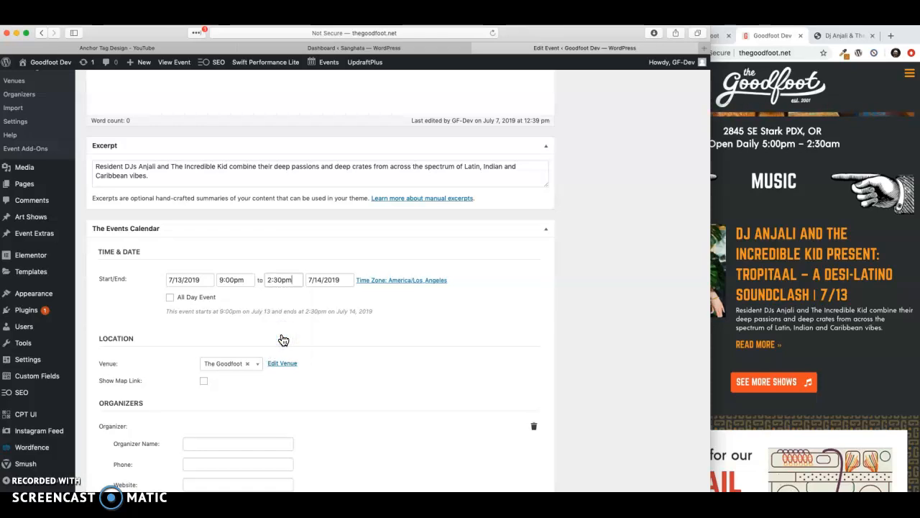
# Set the event's end time to 2:30am
pyautogui.click(281, 279)
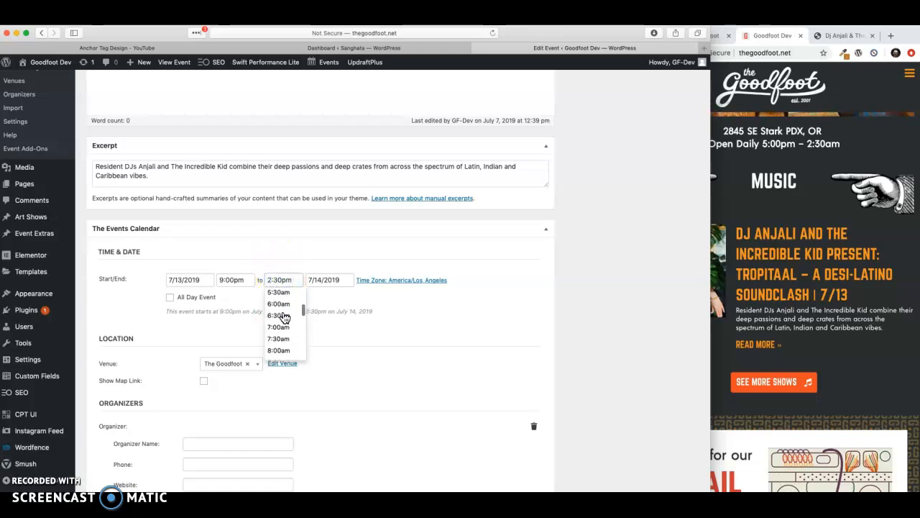
pyautogui.scroll(8, 284, 316)
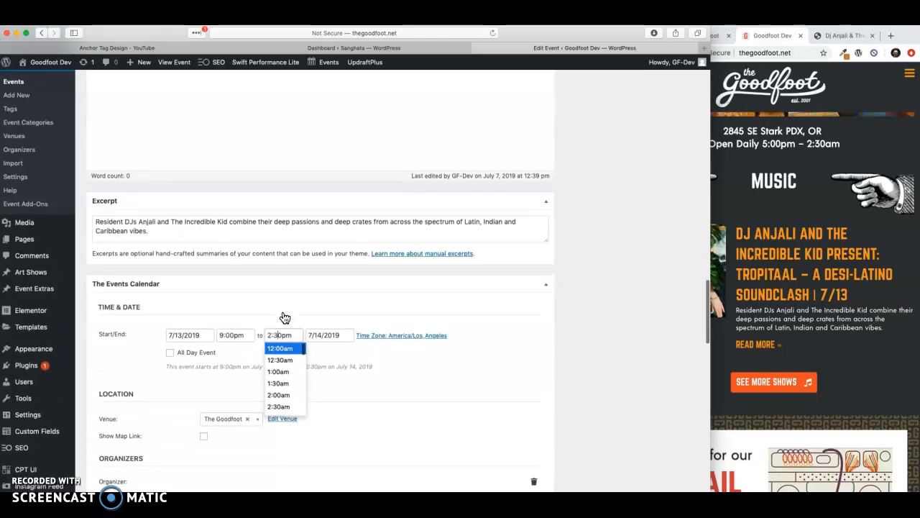
pyautogui.click(286, 407)
pyautogui.scroll(-2, 417, 370)
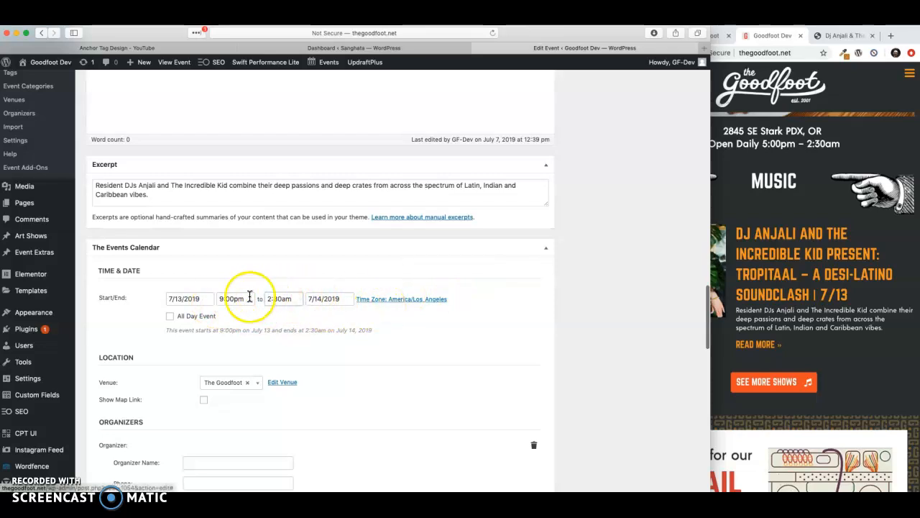
# Update the published event and check its saved start and end times in The Events Calendar section
pyautogui.scroll(10, 497, 280)
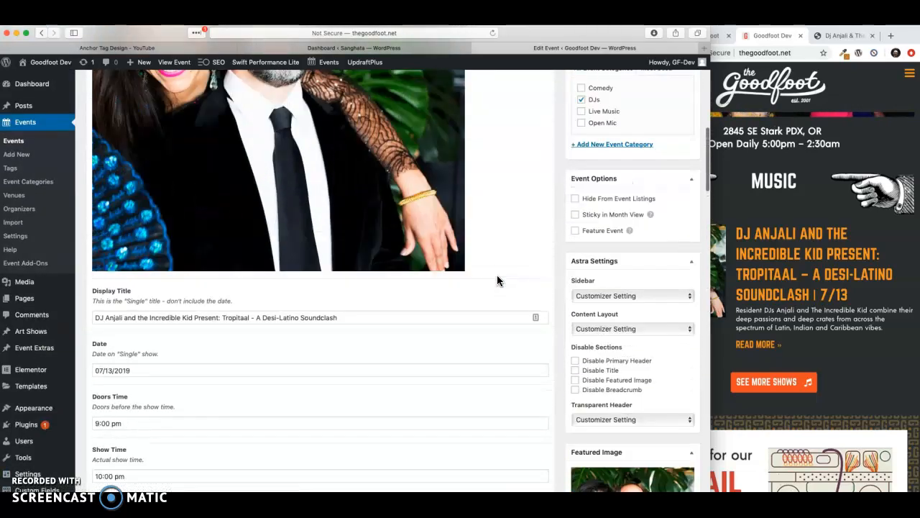
pyautogui.scroll(5, 497, 280)
pyautogui.click(678, 129)
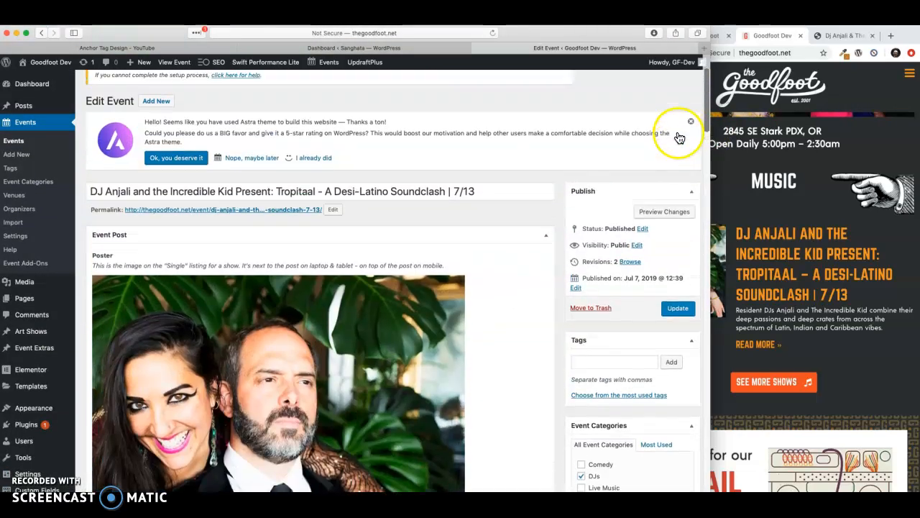
pyautogui.click(669, 329)
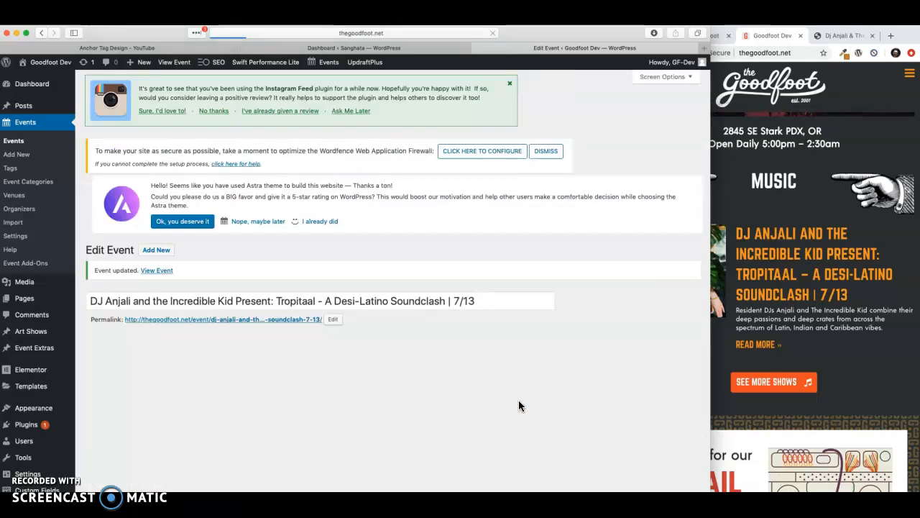
pyautogui.scroll(-20, 518, 400)
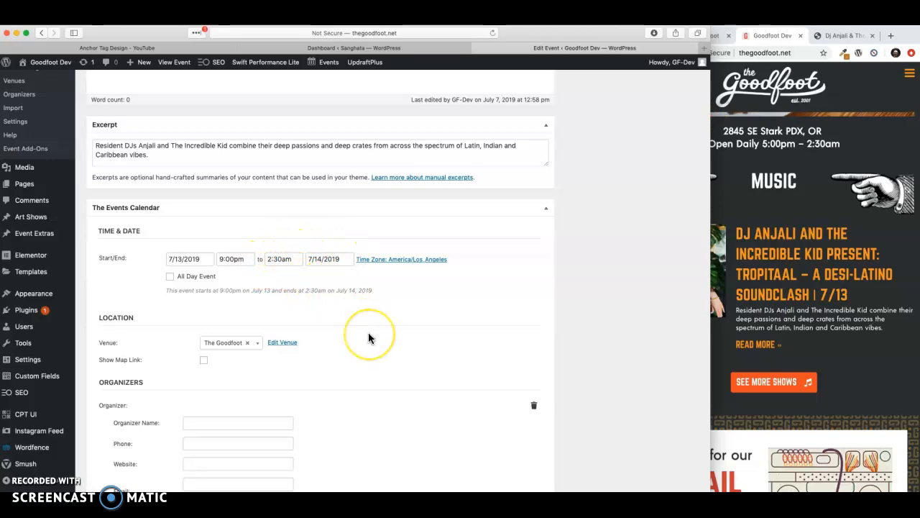
# Choose The Goodfoot as the venue in the event's Location section
pyautogui.scroll(-1, 369, 338)
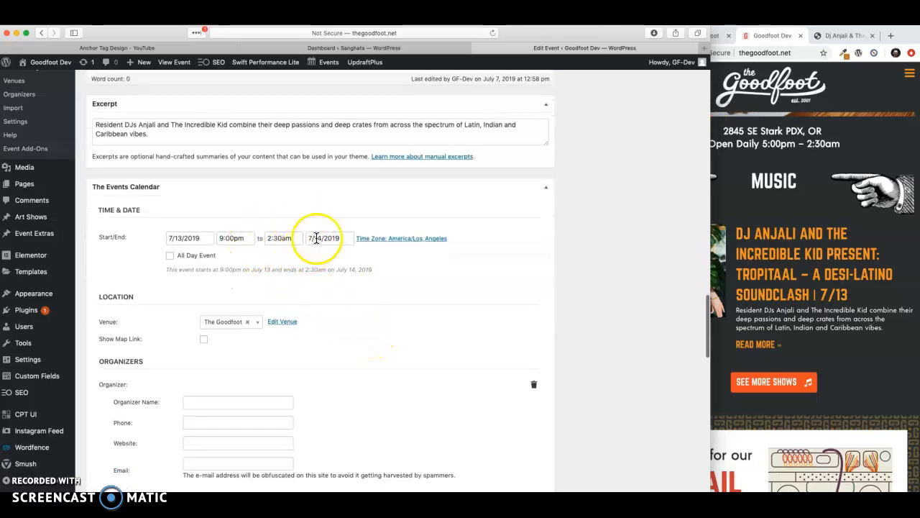
pyautogui.scroll(-3, 341, 267)
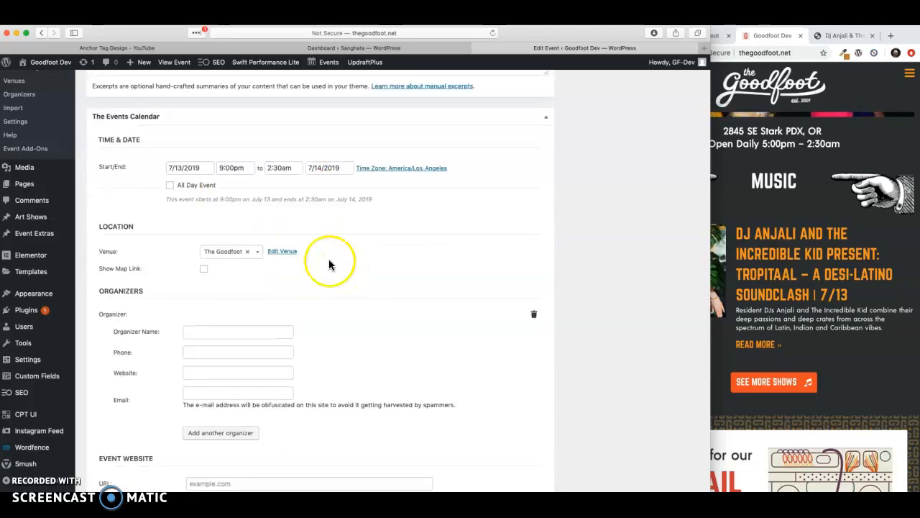
pyautogui.click(258, 257)
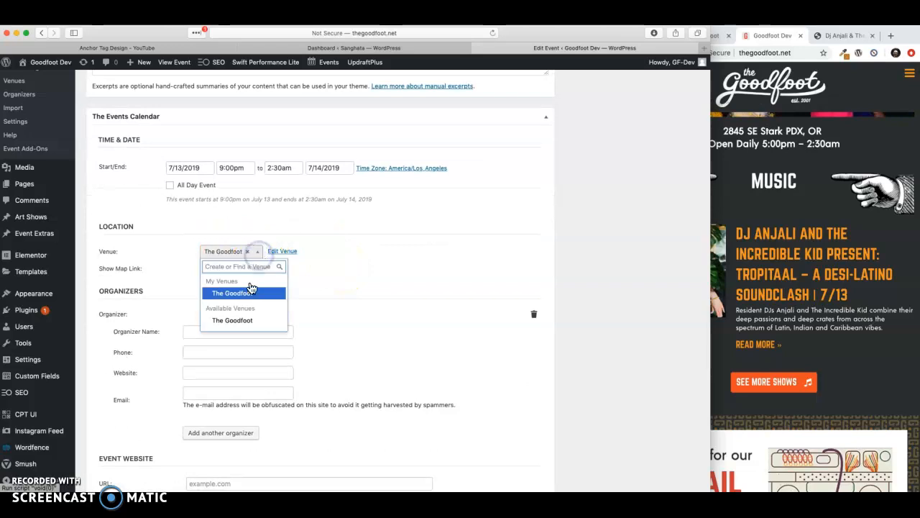
pyautogui.click(251, 289)
# Review the event's organizer, website and cost fields, including the currency symbol
pyautogui.scroll(-2, 388, 278)
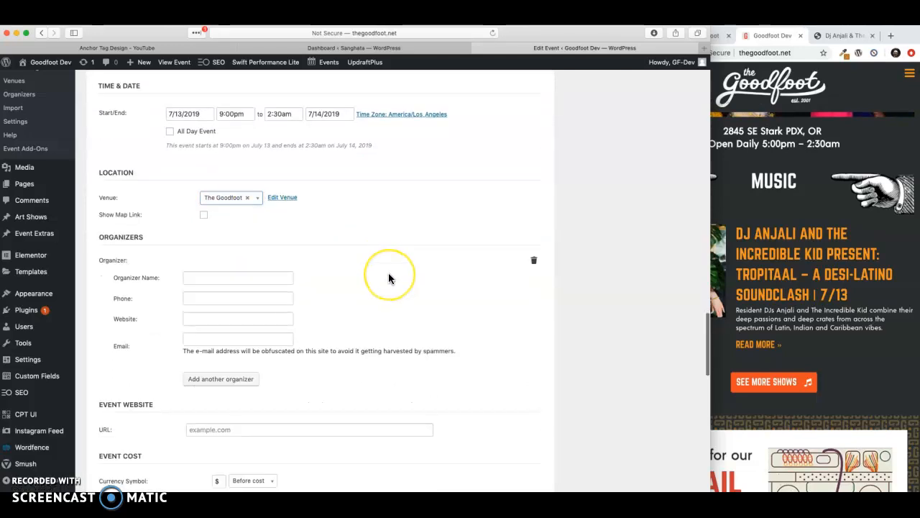
pyautogui.scroll(-3, 389, 279)
pyautogui.scroll(-2, 318, 369)
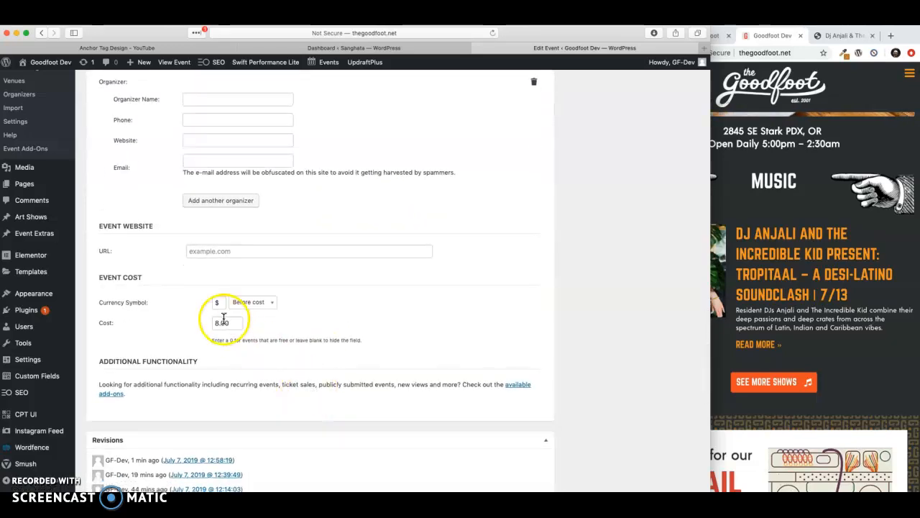
pyautogui.click(217, 304)
pyautogui.click(221, 325)
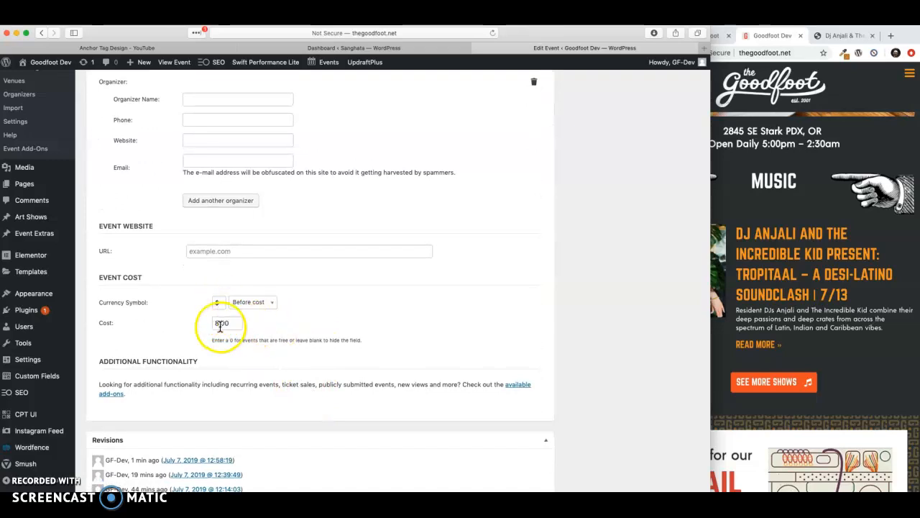
pyautogui.scroll(-2, 334, 354)
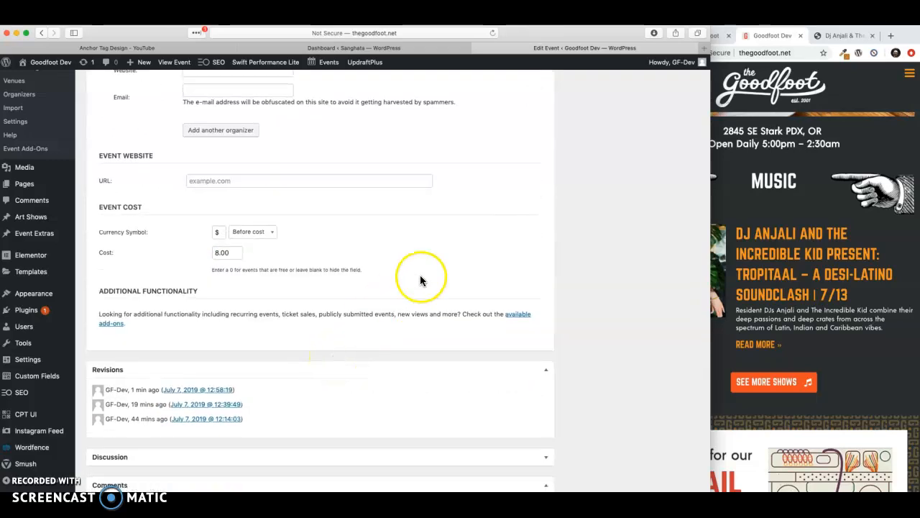
pyautogui.press('Return')
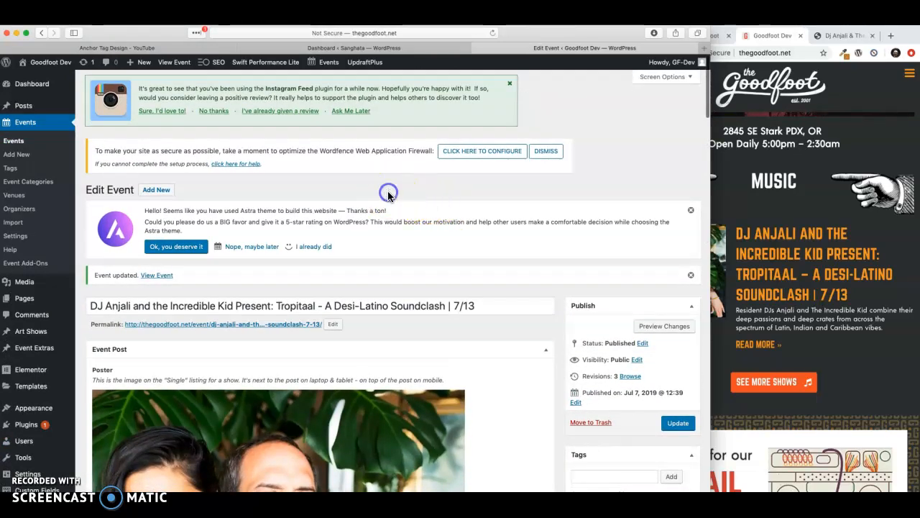
# Start a new event and look up the Sunday, July 14 Phish webcast listing on the Goodfoot site
pyautogui.click(19, 159)
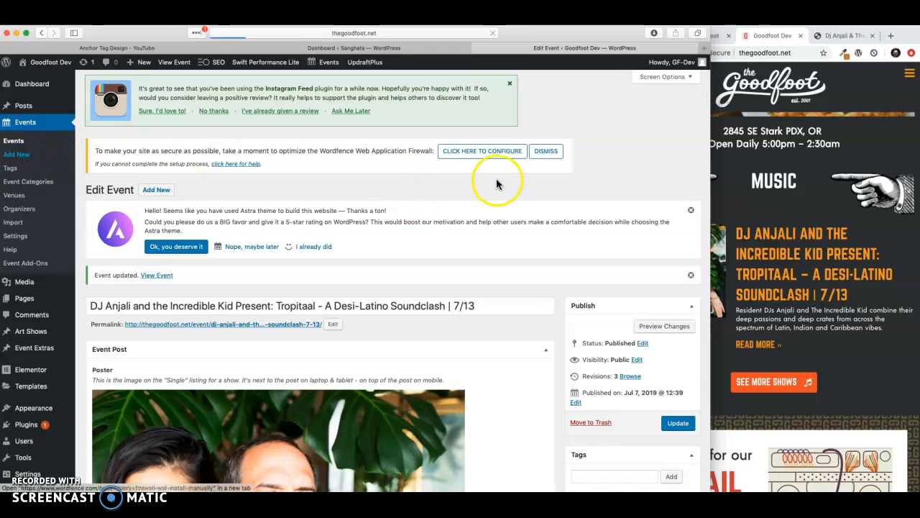
pyautogui.click(720, 38)
pyautogui.click(740, 236)
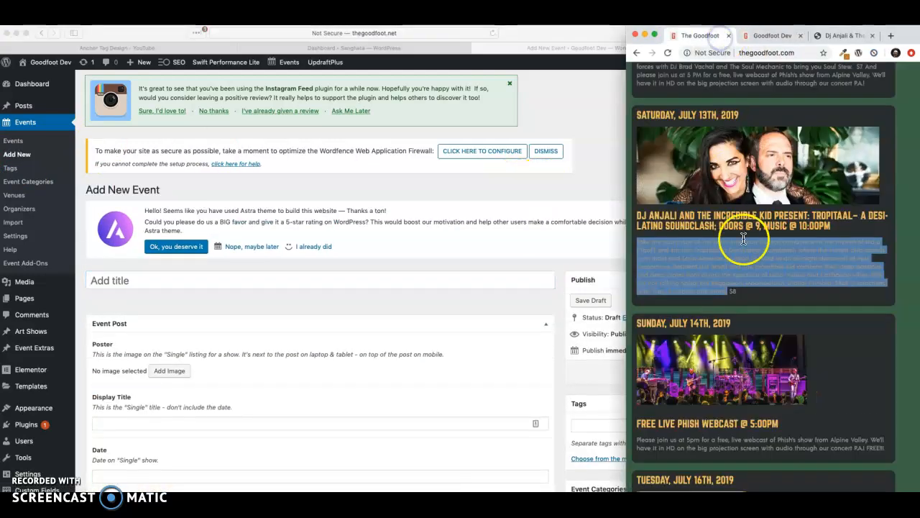
pyautogui.scroll(-3, 744, 238)
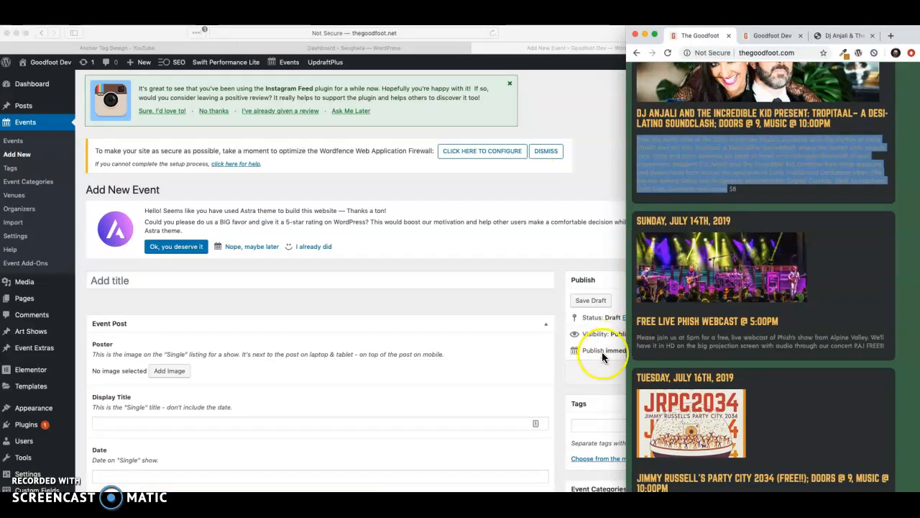
# Copy the Phish webcast name from the show list in Notes and title the new event "Free Live Phish Webcast | 7/14"
pyautogui.hotkey('ctrl', 'Up')
pyautogui.click(820, 453)
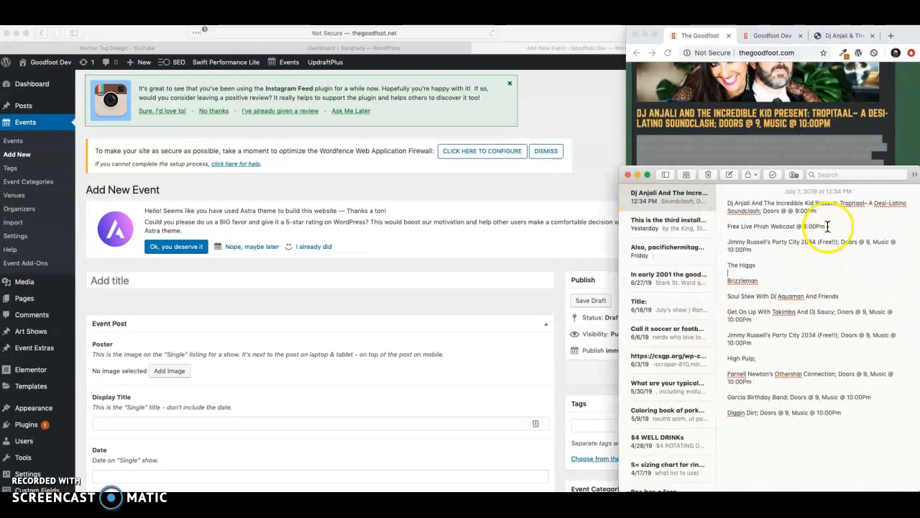
pyautogui.moveTo(795, 227); pyautogui.dragTo(727, 229)
pyautogui.press('super+c')
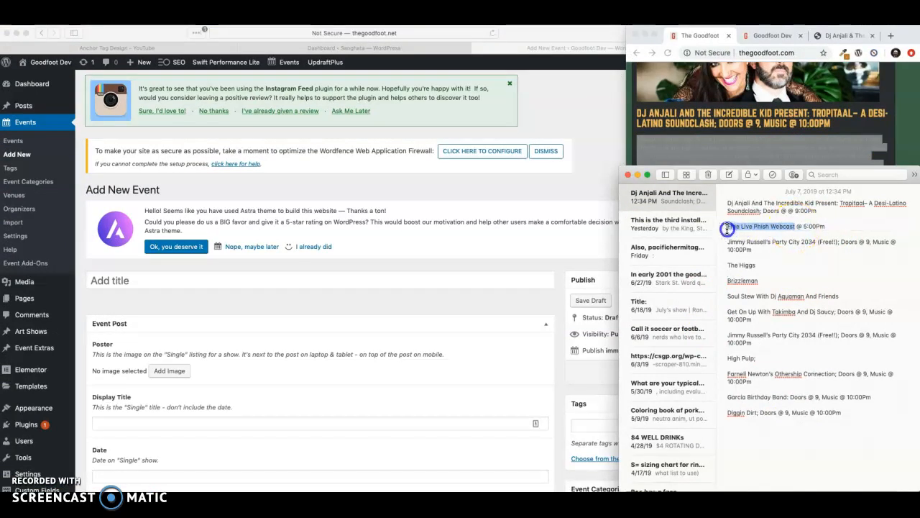
pyautogui.click(144, 282)
pyautogui.press('super+v')
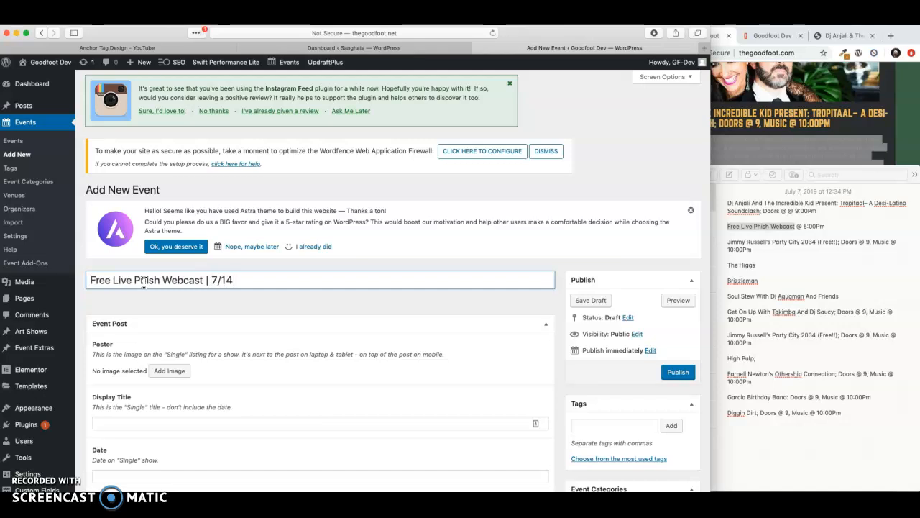
pyautogui.scroll(-3, 453, 304)
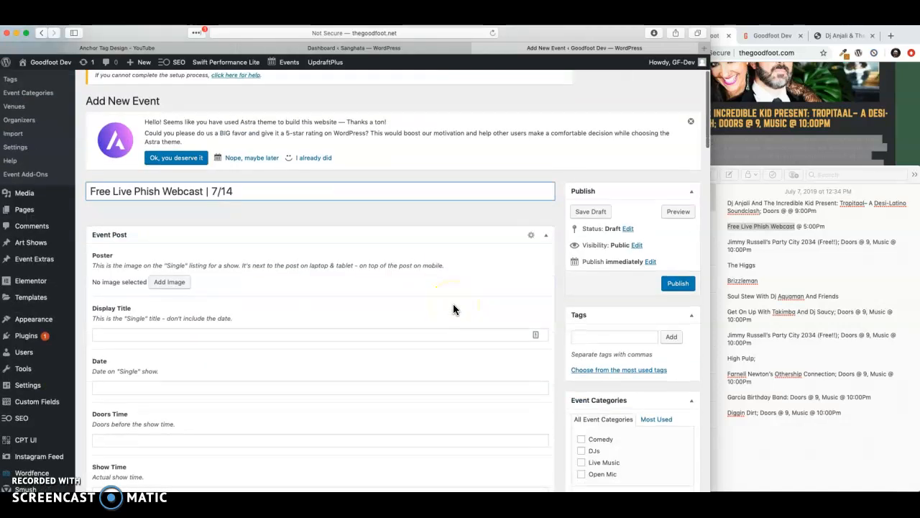
pyautogui.click(171, 284)
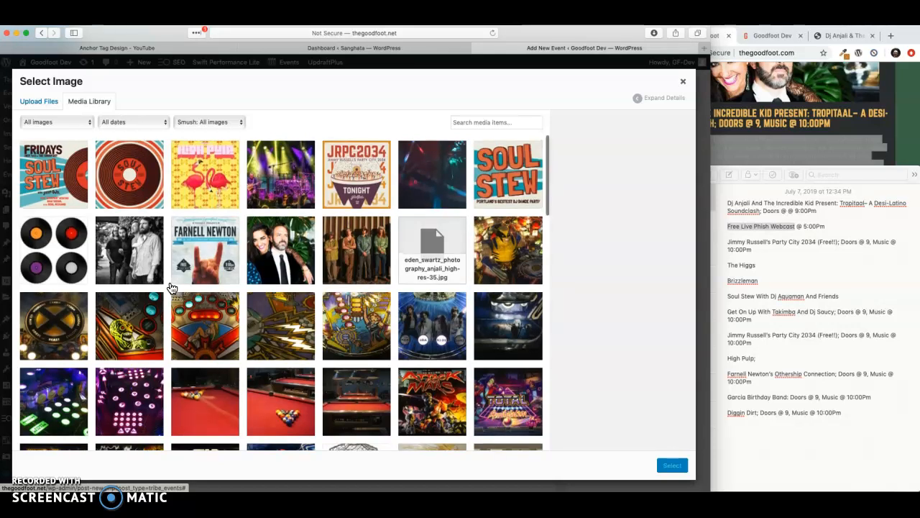
pyautogui.click(196, 253)
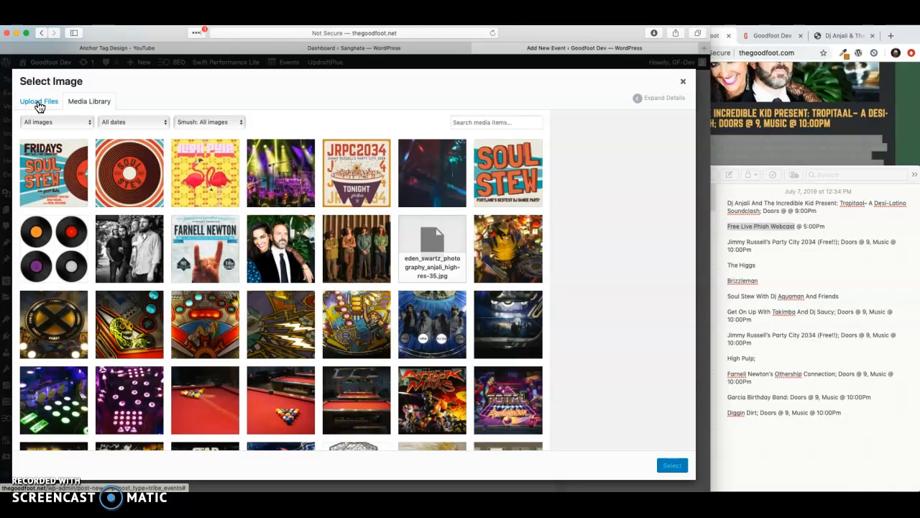
pyautogui.click(38, 103)
pyautogui.click(358, 263)
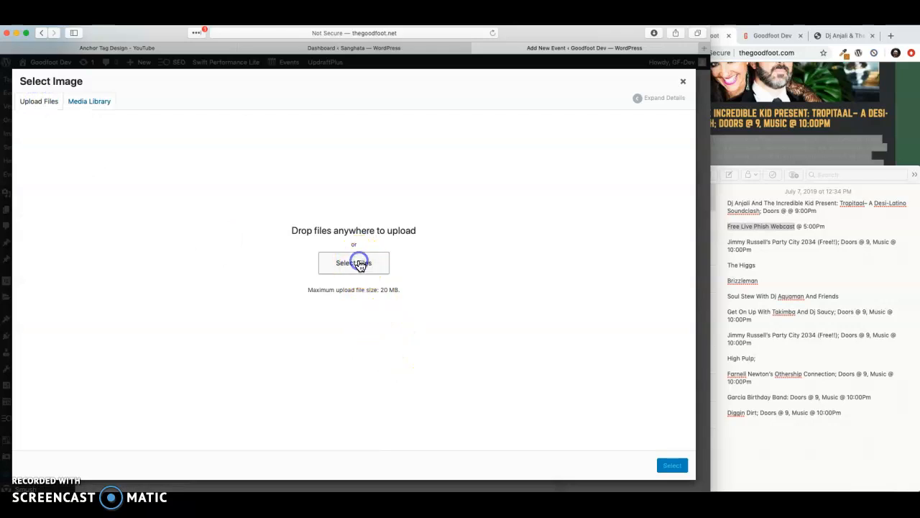
pyautogui.click(356, 244)
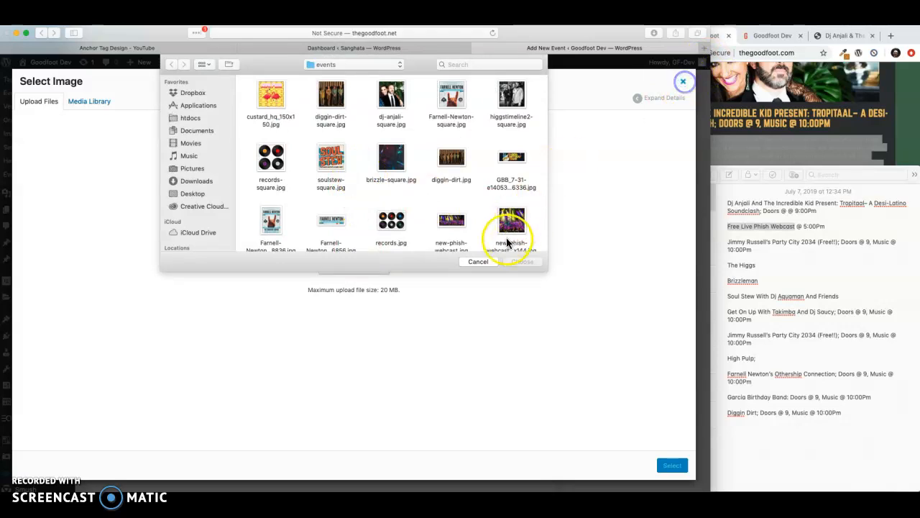
pyautogui.click(480, 263)
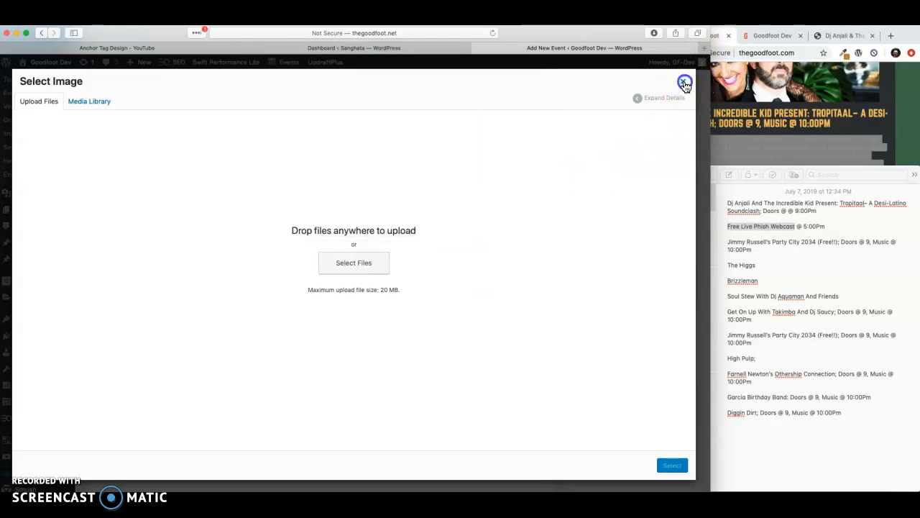
pyautogui.click(683, 82)
# Set new-phish-webcast-150x144.jpg from the media library as the event poster, with the alt text "Free Live Phish Webcast"
pyautogui.click(175, 283)
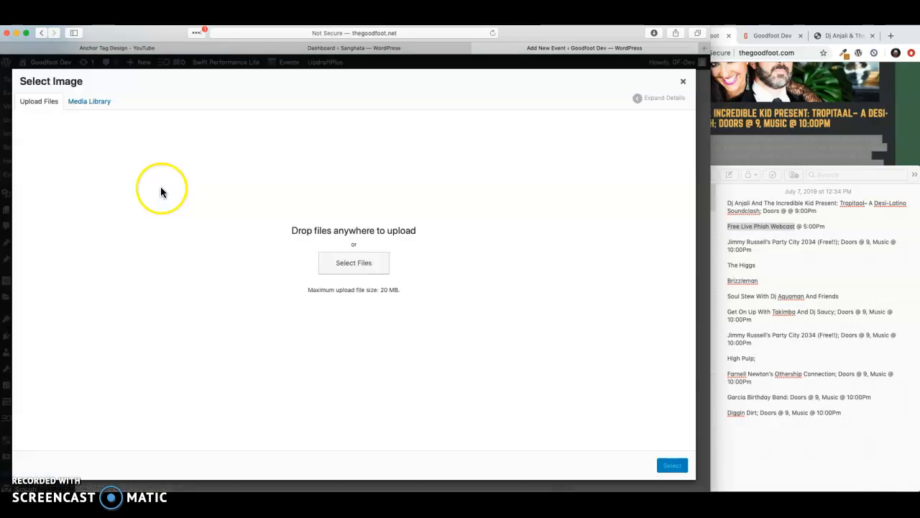
pyautogui.click(91, 104)
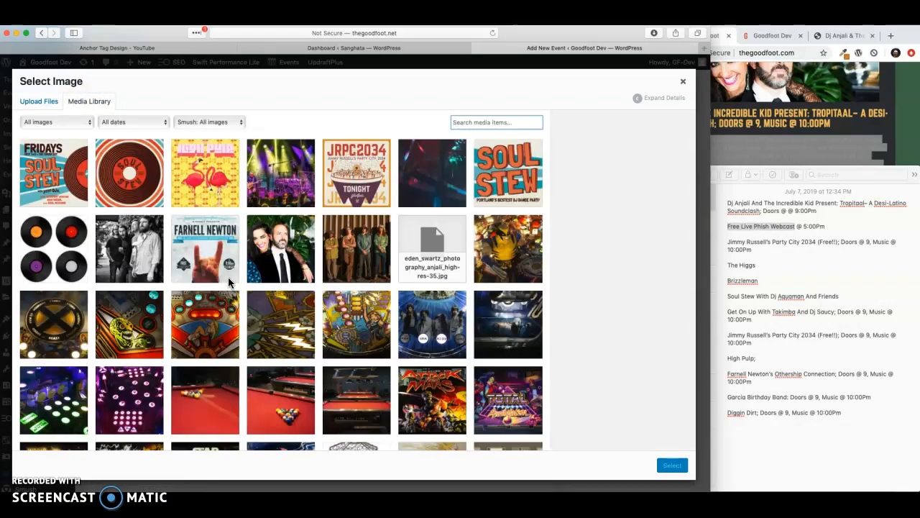
pyautogui.click(277, 197)
pyautogui.click(629, 269)
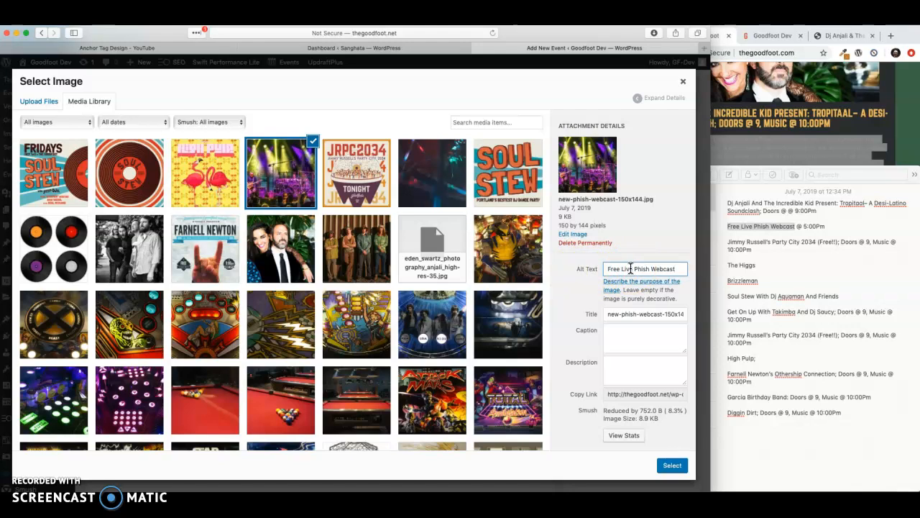
pyautogui.click(666, 471)
# Set new-phish-webcast-150x144.jpg as the event's featured image
pyautogui.scroll(-10, 439, 417)
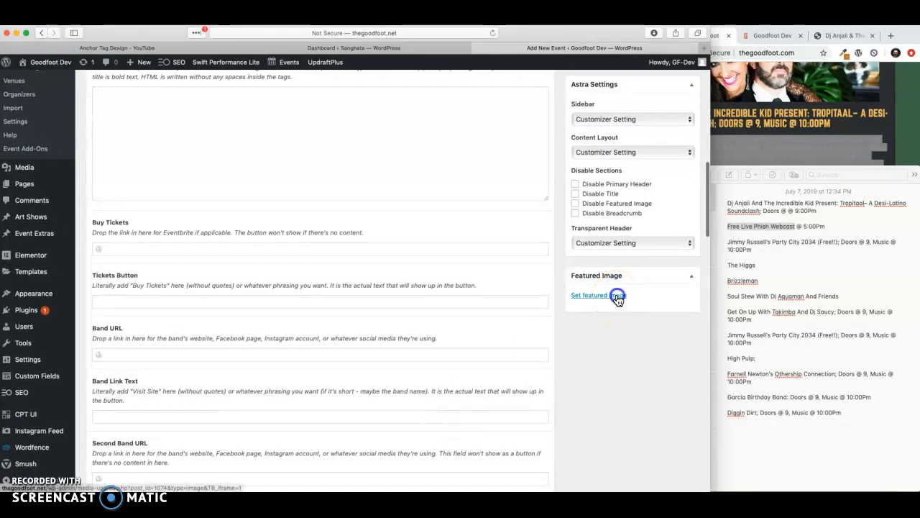
pyautogui.click(617, 296)
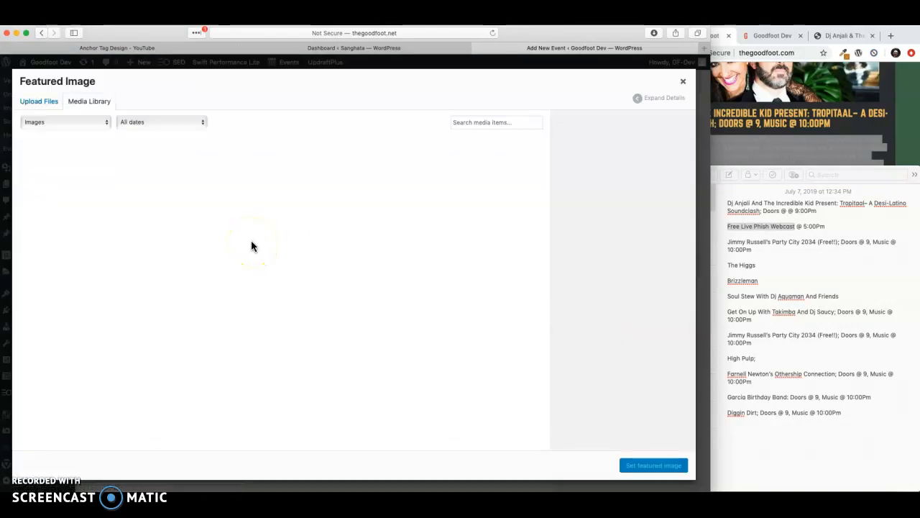
pyautogui.click(273, 189)
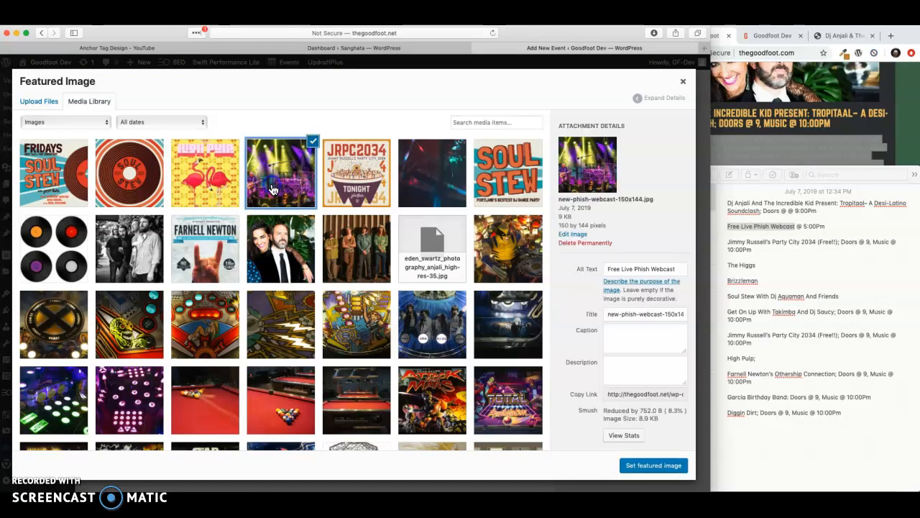
pyautogui.click(643, 468)
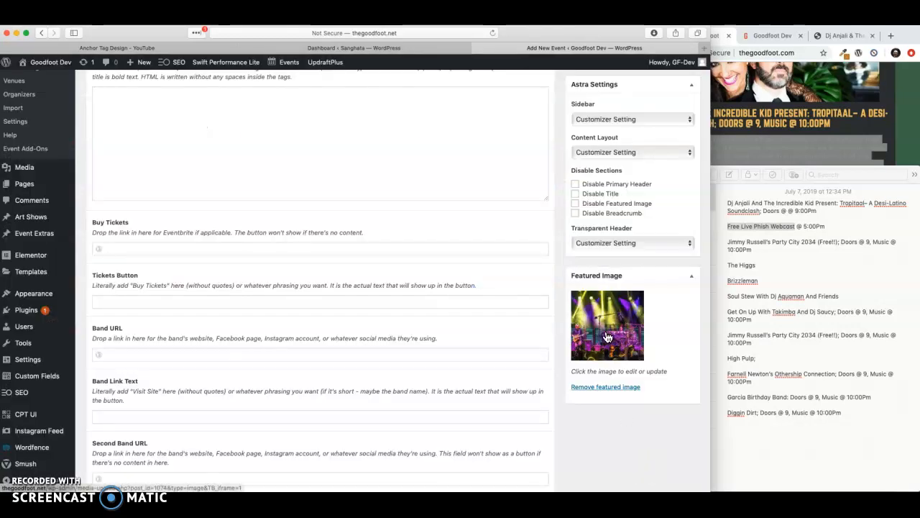
# Assign the event to the Live Music category and look over its remaining publish and display settings
pyautogui.scroll(5, 608, 334)
pyautogui.scroll(3, 608, 337)
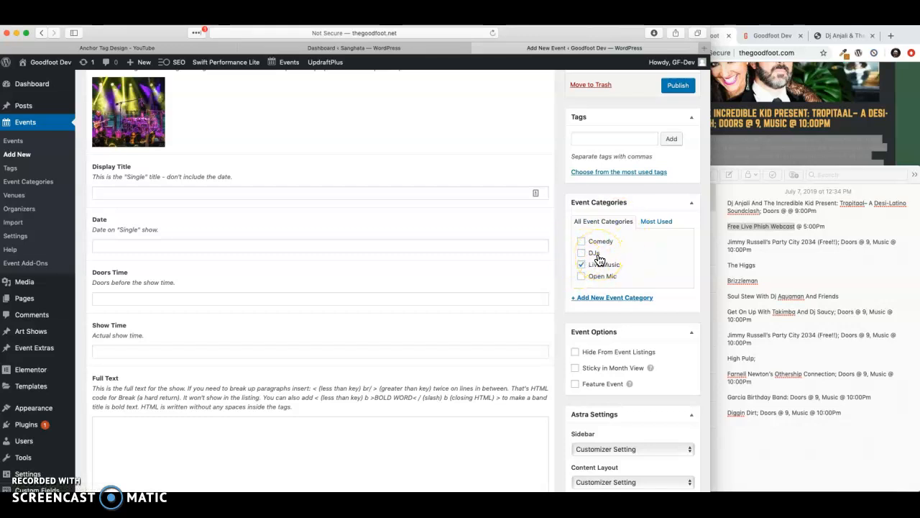
pyautogui.scroll(3, 598, 259)
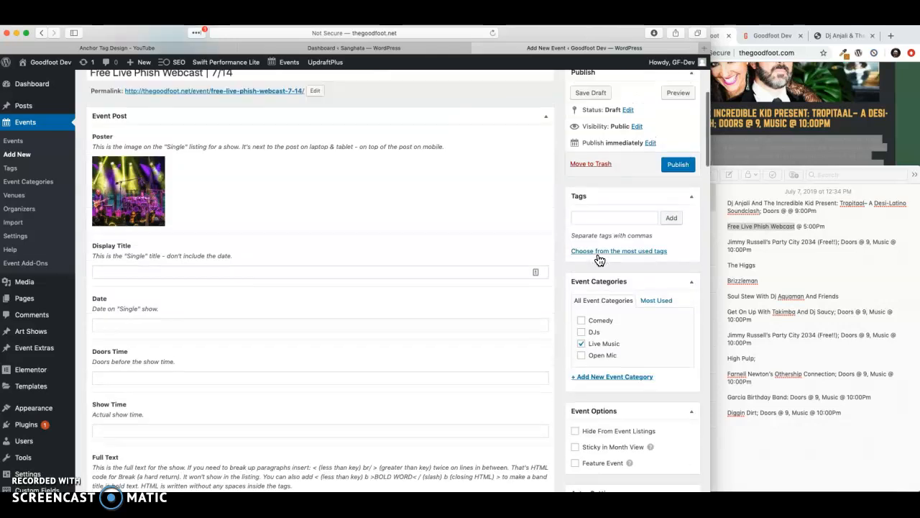
pyautogui.scroll(4, 380, 204)
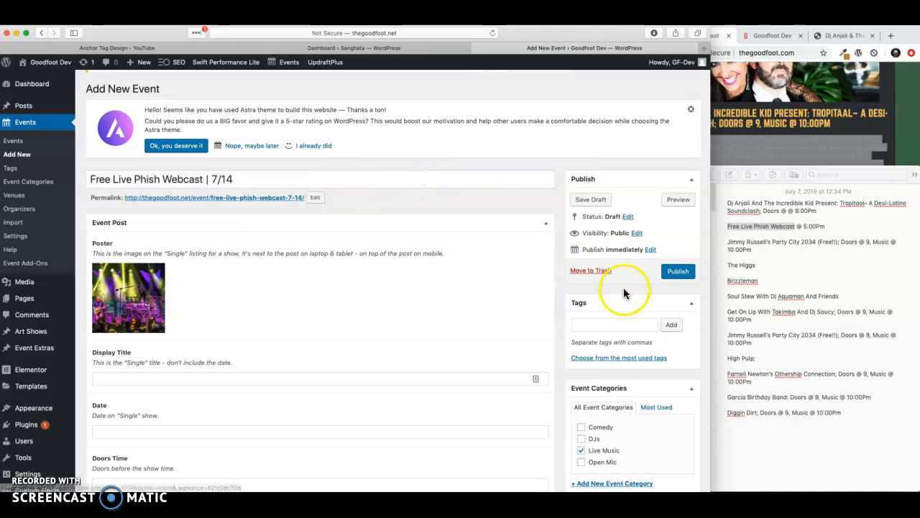
pyautogui.scroll(-4, 628, 299)
pyautogui.scroll(-1, 628, 299)
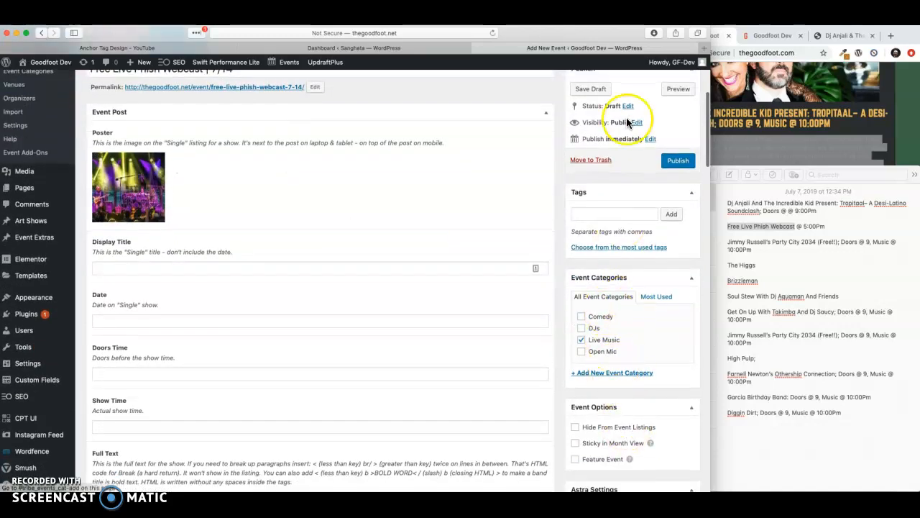
pyautogui.scroll(-15, 626, 380)
pyautogui.scroll(15, 626, 380)
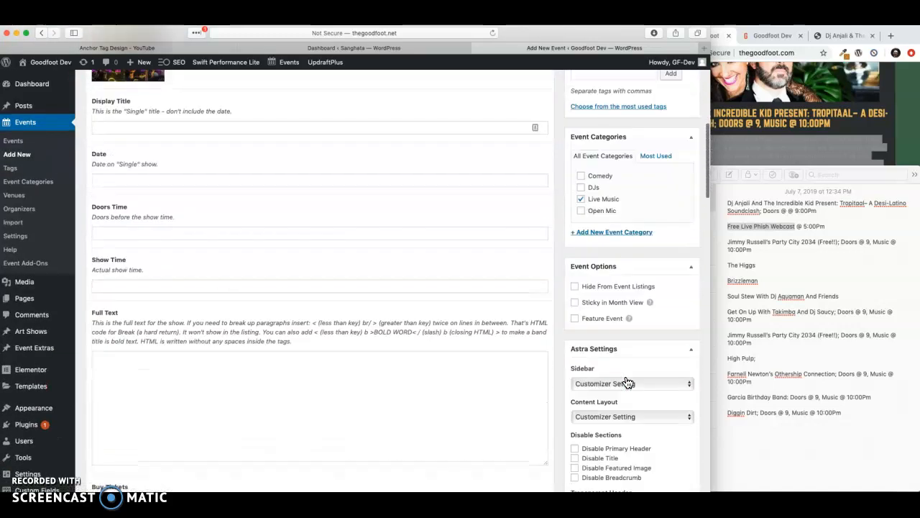
pyautogui.scroll(2, 627, 381)
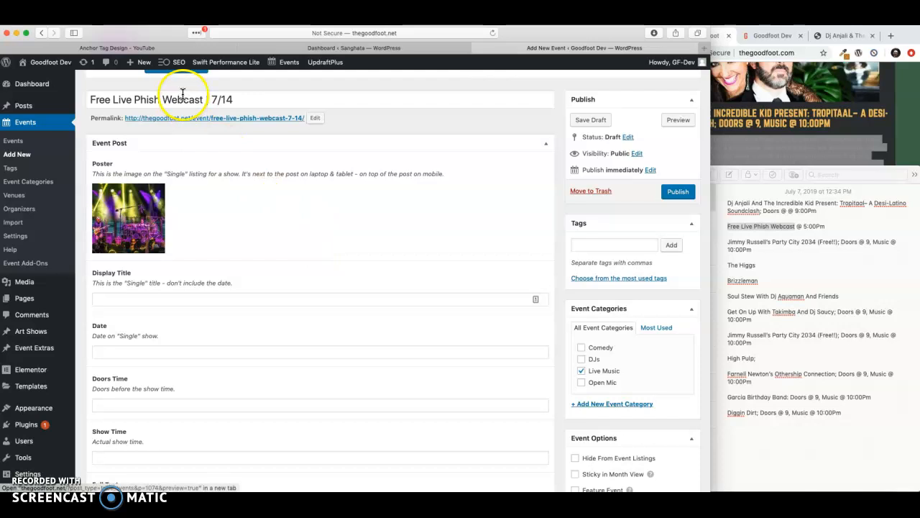
# Copy "Free Live Phish Webcast" from the event title into the Display Title, without the date
pyautogui.moveTo(203, 100); pyautogui.dragTo(99, 88)
pyautogui.hotkey('ctrl', 'c')
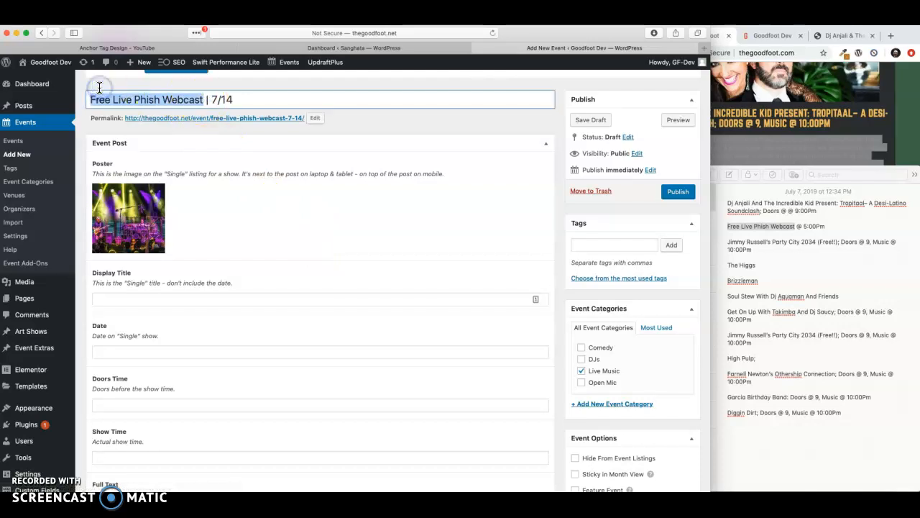
pyautogui.click(105, 300)
pyautogui.hotkey('ctrl', 'v')
# Set the event's Date to 07/14/2019 and its Doors Time to 4:20 pm, checking the webcast's listing on the current Goodfoot site
pyautogui.click(116, 353)
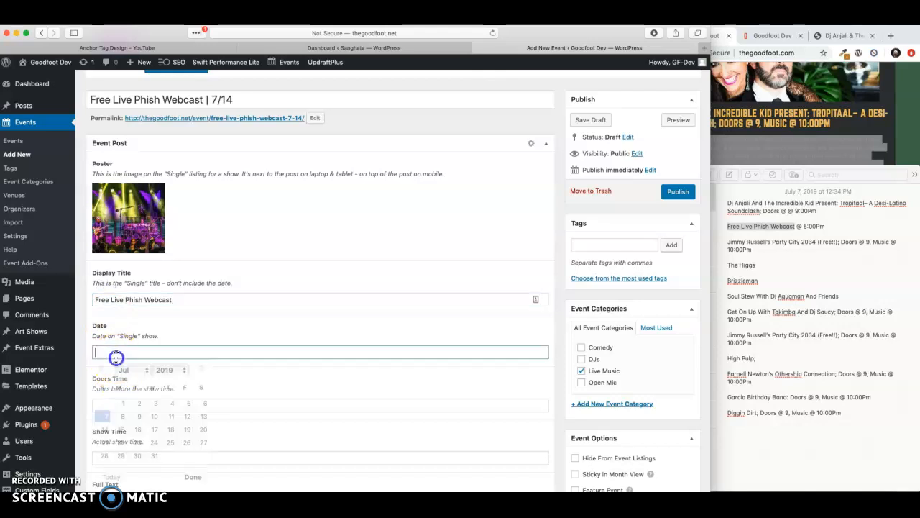
pyautogui.click(104, 430)
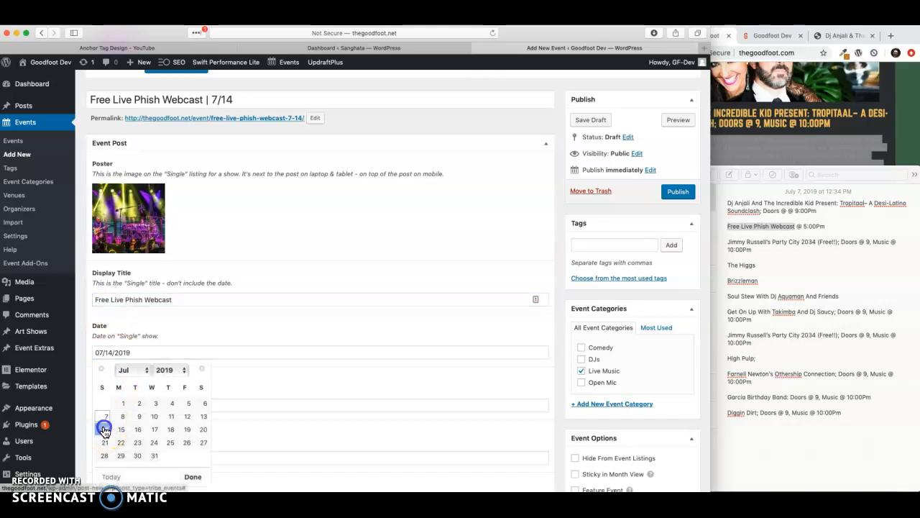
pyautogui.click(135, 404)
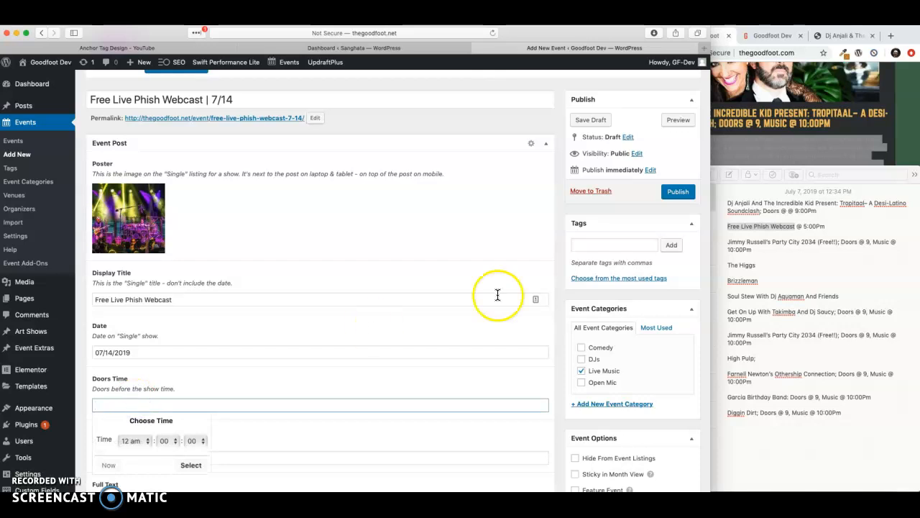
pyautogui.click(780, 128)
pyautogui.scroll(-2, 773, 148)
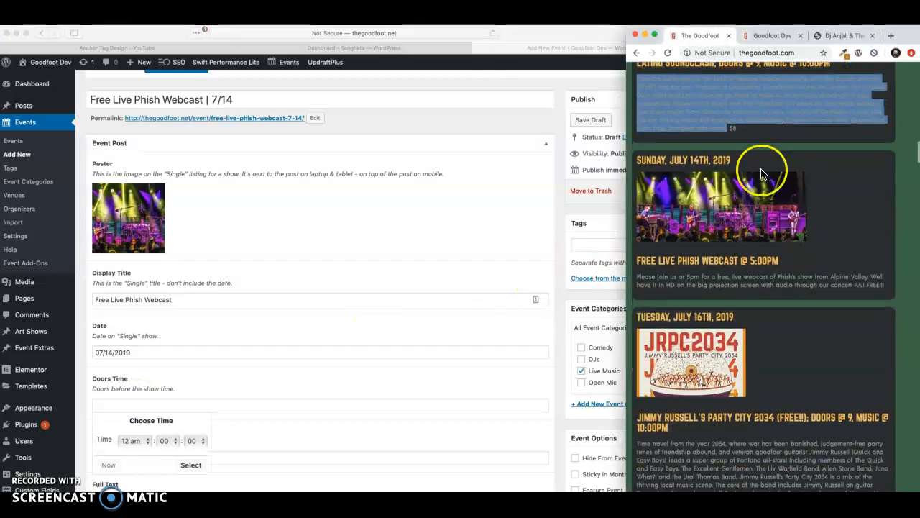
pyautogui.scroll(-2, 322, 362)
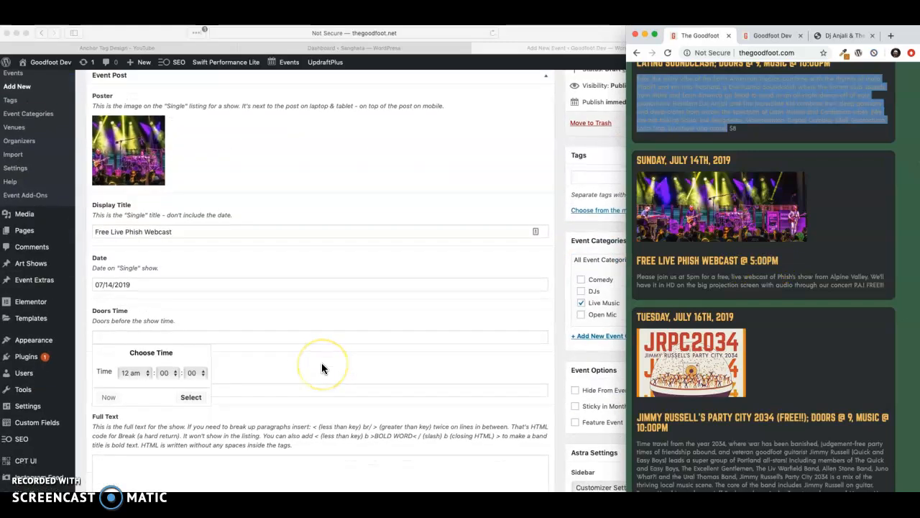
pyautogui.click(140, 370)
pyautogui.click(140, 370)
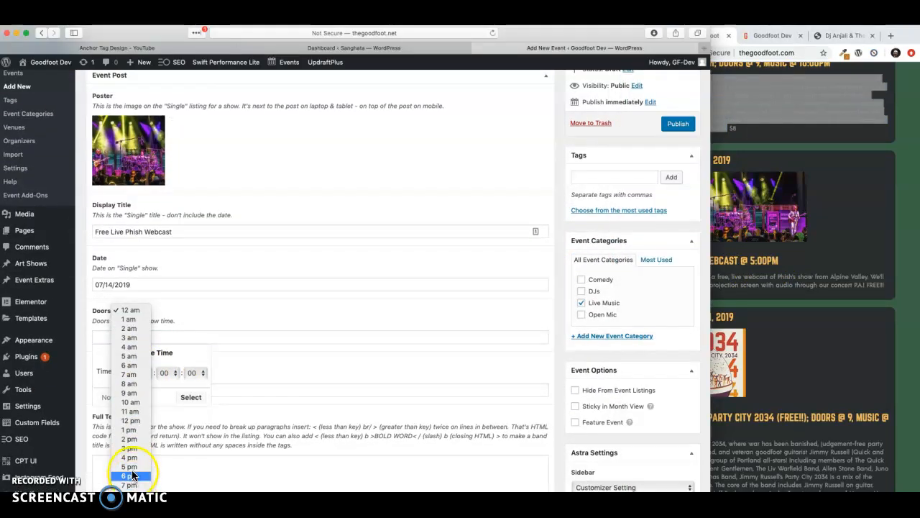
pyautogui.click(132, 465)
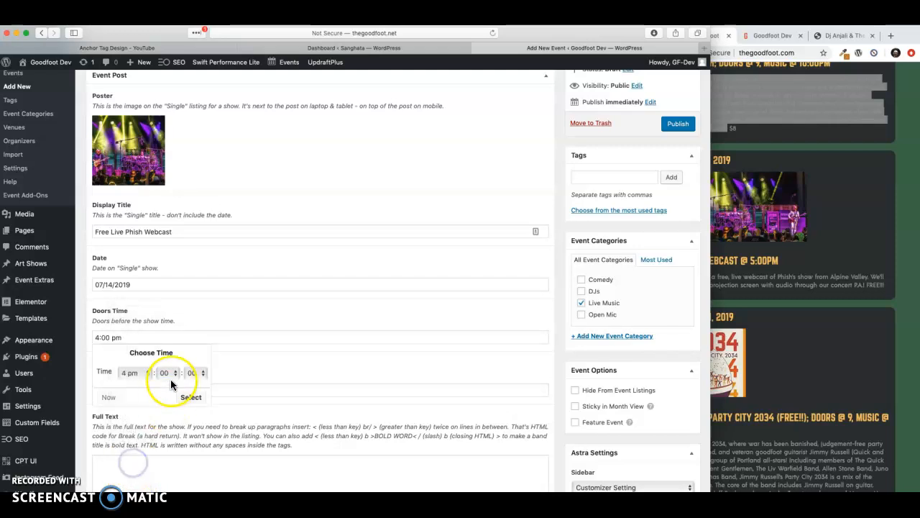
pyautogui.click(165, 373)
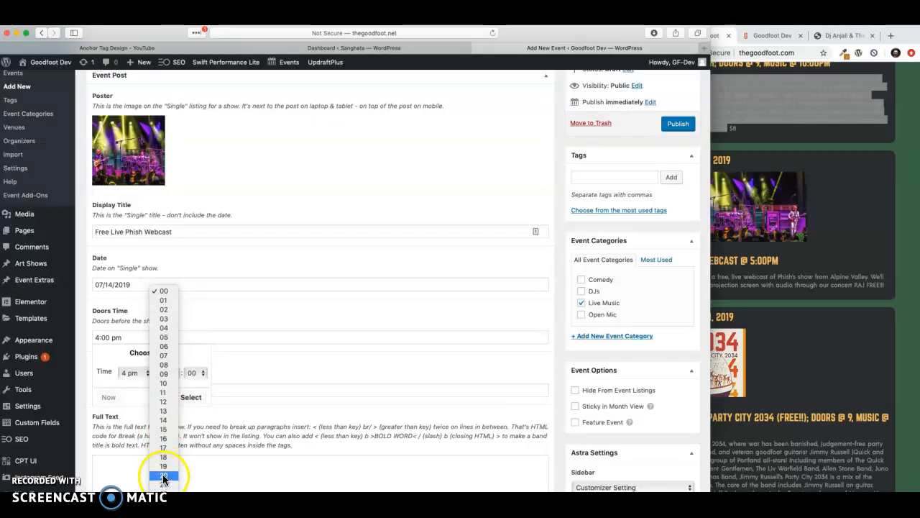
pyautogui.click(163, 478)
pyautogui.click(244, 367)
pyautogui.click(185, 379)
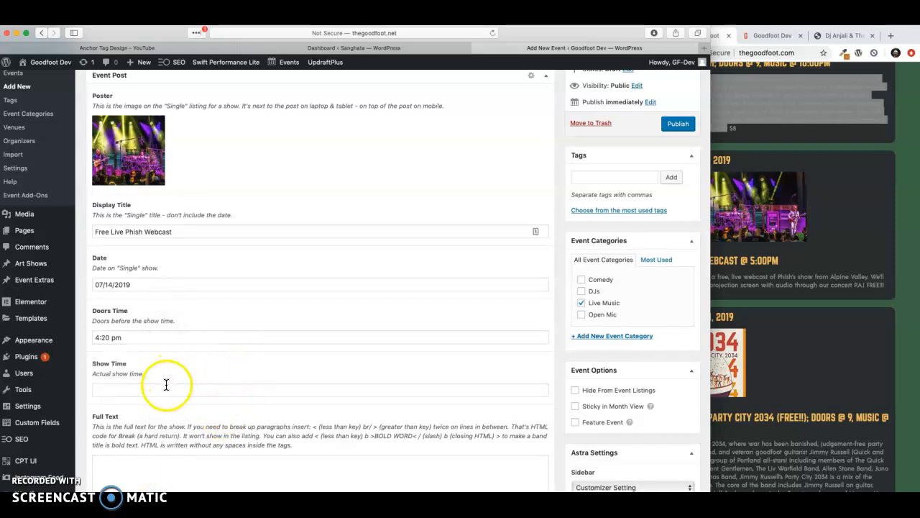
# Set the event's Show Time to 5:00 pm
pyautogui.click(166, 388)
pyautogui.click(133, 425)
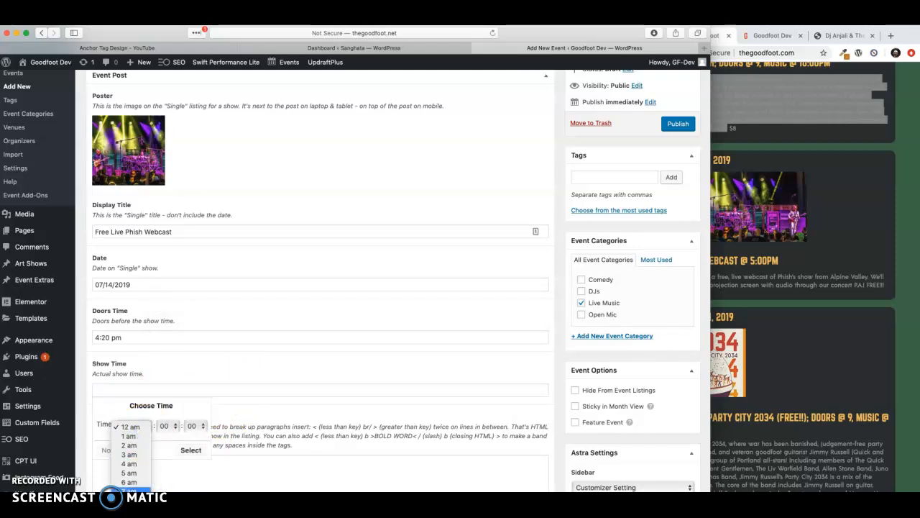
pyautogui.click(131, 468)
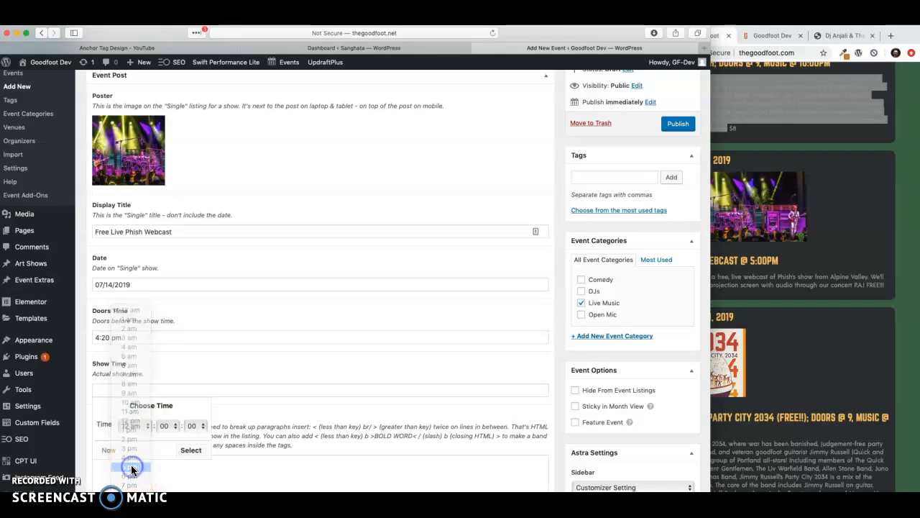
pyautogui.click(256, 370)
# Copy the Phish webcast description from its July 14th listing on the Goodfoot site into the event's Full Text
pyautogui.scroll(-4, 262, 403)
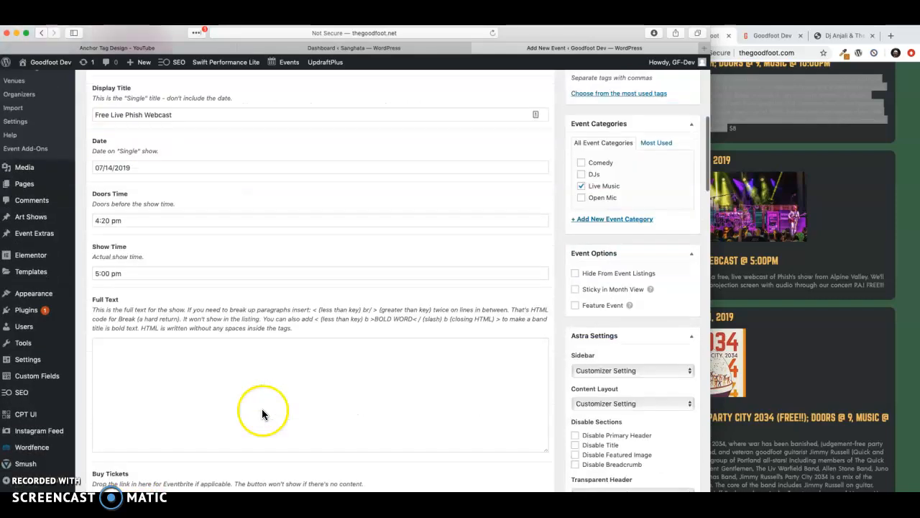
pyautogui.click(847, 219)
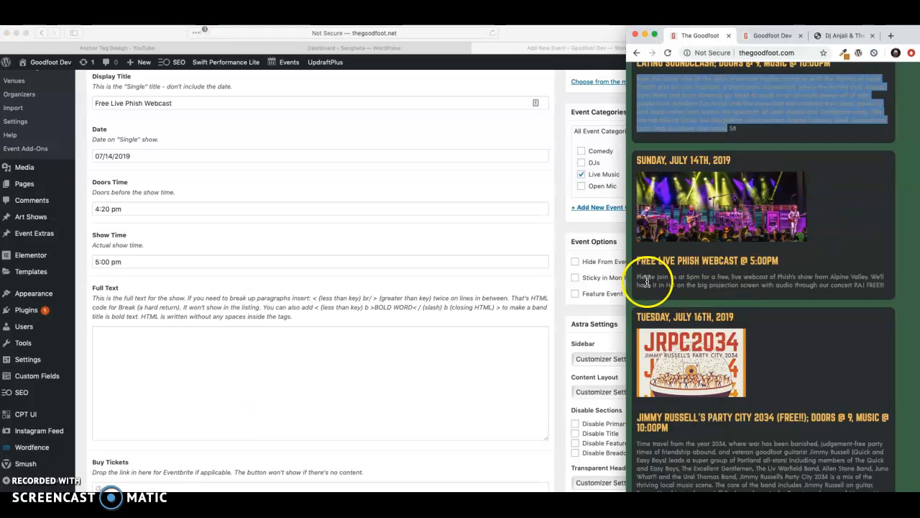
pyautogui.moveTo(886, 286); pyautogui.dragTo(657, 276)
pyautogui.click(235, 342)
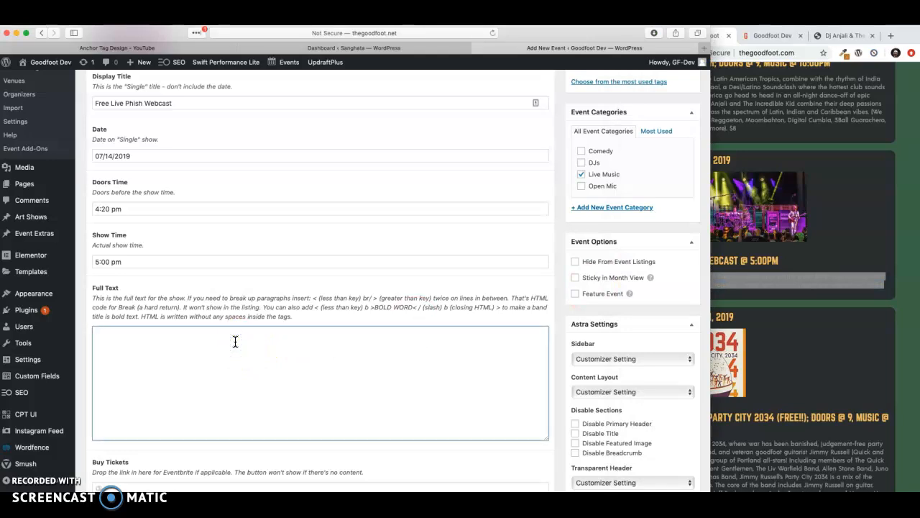
pyautogui.write("Please join us at 5pm for a free, live webcast of Phish's show from Alpine Valley. We'll have it in HD on the big projection screen with audio through our concert P.A.! FREE!!!")
# Paste the same Phish webcast description into the event's Excerpt
pyautogui.scroll(-20, 235, 342)
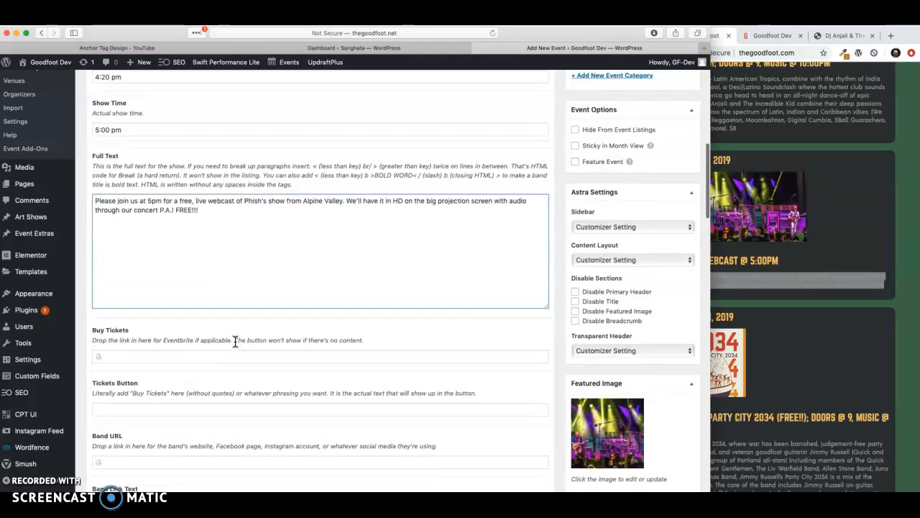
pyautogui.click(151, 397)
pyautogui.write("Please join us at 5pm for a free, live webcast of Phish's show from Alpine Valley. We'll have it in HD on the big projection screen with audio through our concert P.A.! FREE!!!")
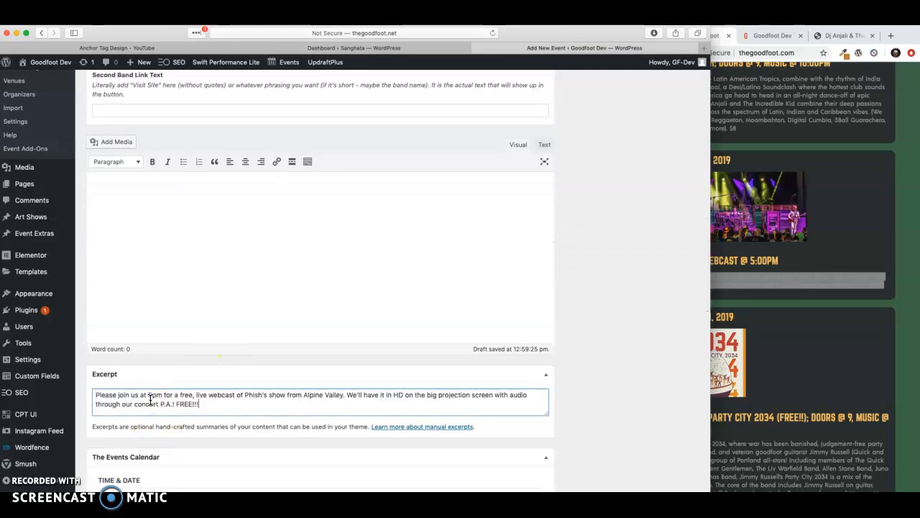
# Remove "at 5pm" from the Excerpt so its opening reads "Please join us for a free, live webcast"
pyautogui.click(165, 396)
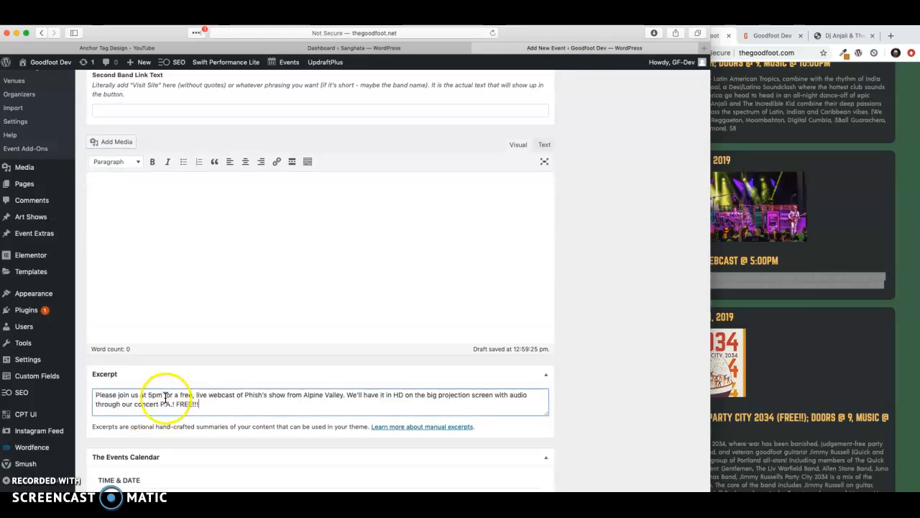
pyautogui.click(175, 396)
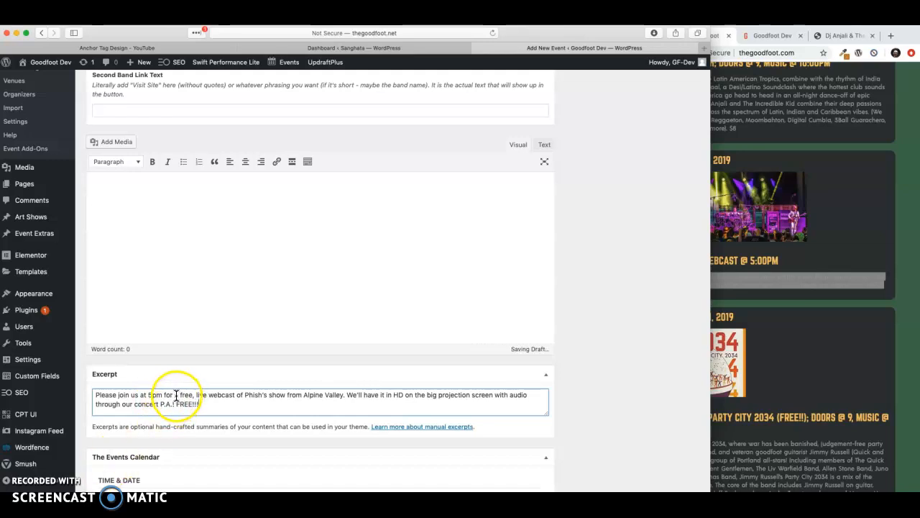
pyautogui.click(176, 395)
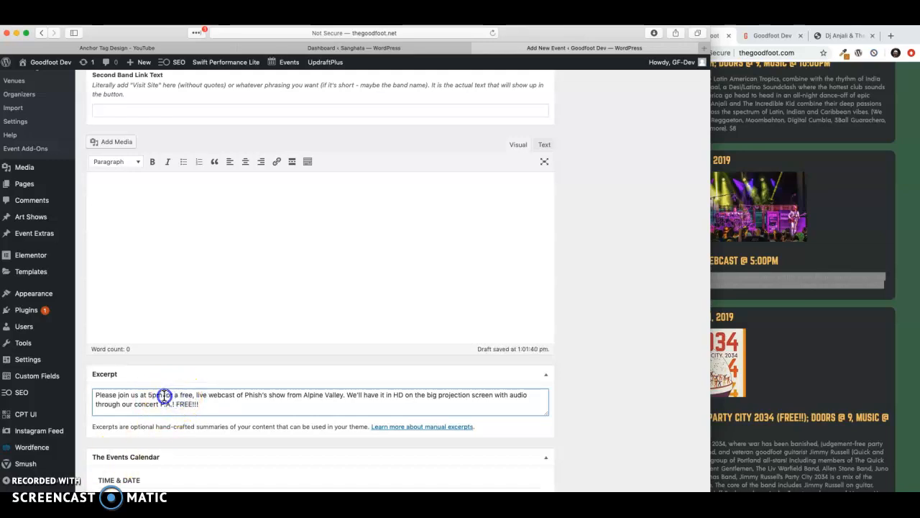
pyautogui.press('BackSpace')
pyautogui.press('BackSpace')
pyautogui.press('BackSpace')
pyautogui.press('BackSpace')
pyautogui.press('BackSpace')
pyautogui.press('BackSpace')
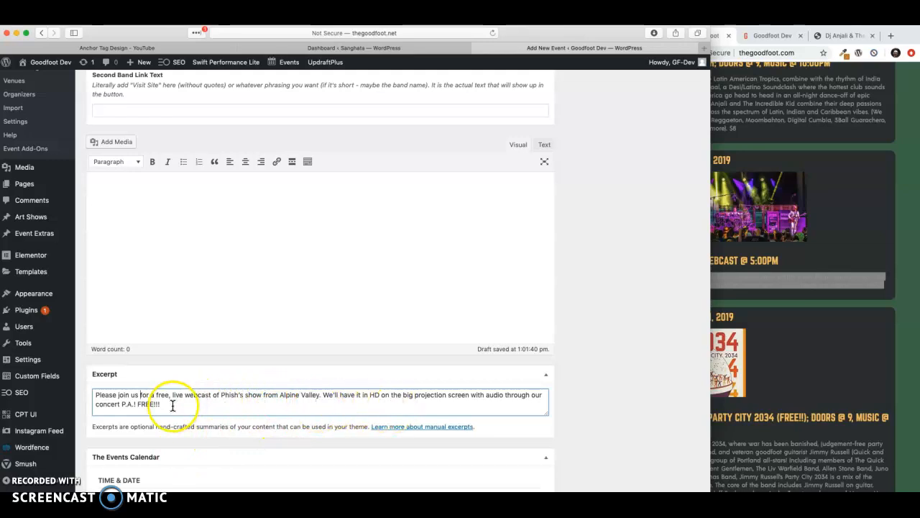
# Schedule the event in The Events Calendar settings for 7/14/2019 from 4:30pm to 9:00pm
pyautogui.scroll(-5, 373, 338)
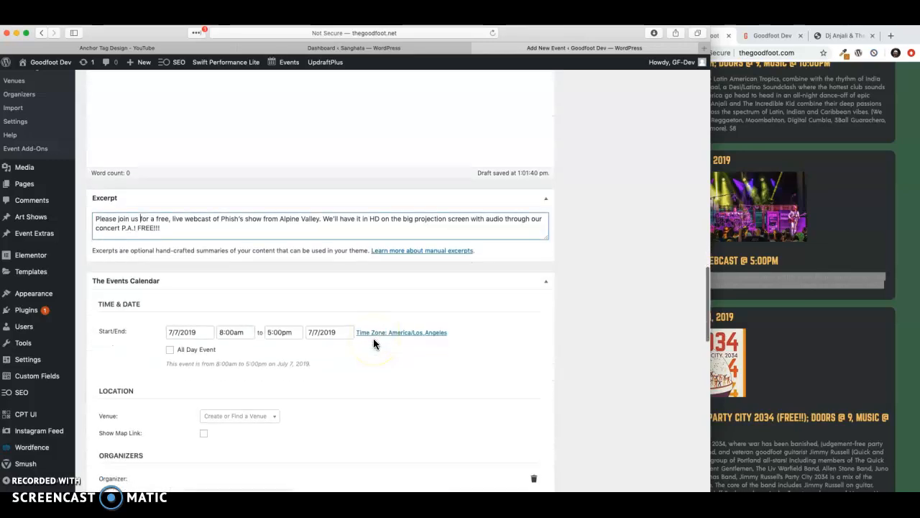
pyautogui.click(198, 331)
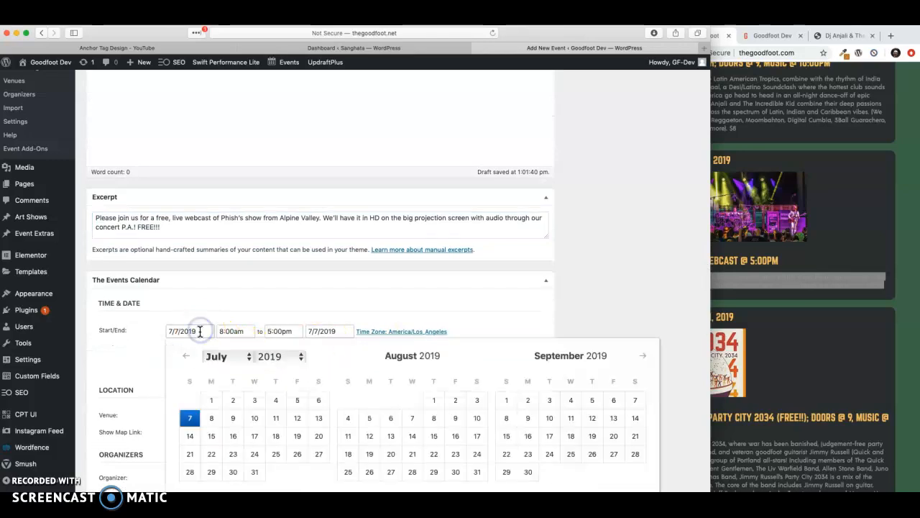
pyautogui.click(194, 437)
pyautogui.click(241, 333)
pyautogui.scroll(-5, 239, 396)
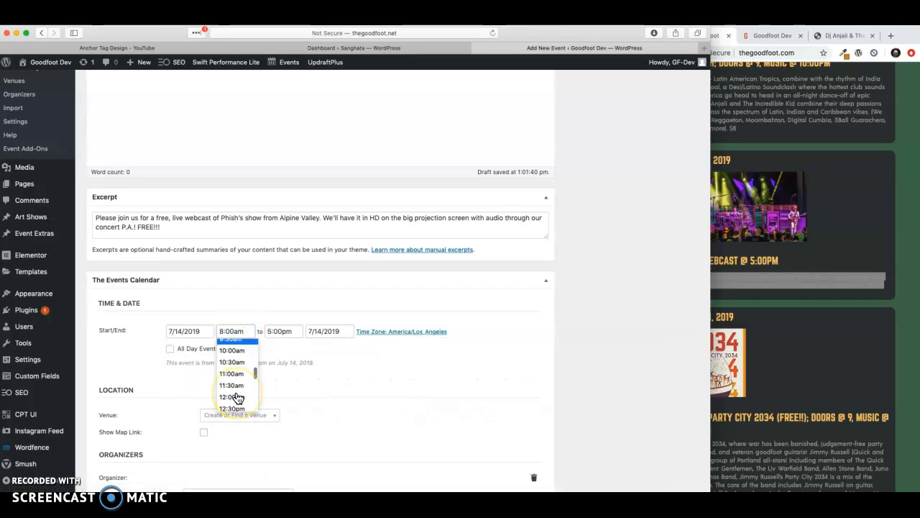
pyautogui.scroll(-2, 238, 396)
pyautogui.click(228, 388)
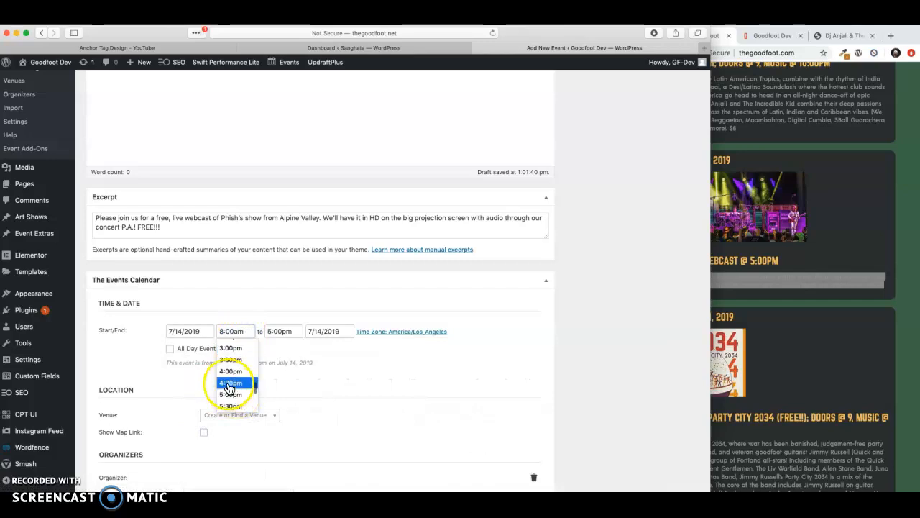
pyautogui.click(290, 331)
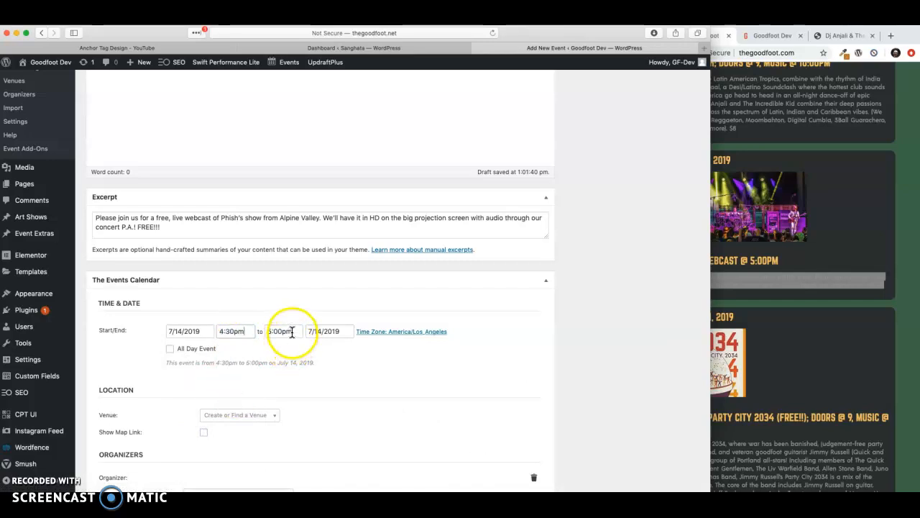
pyautogui.scroll(-3, 282, 400)
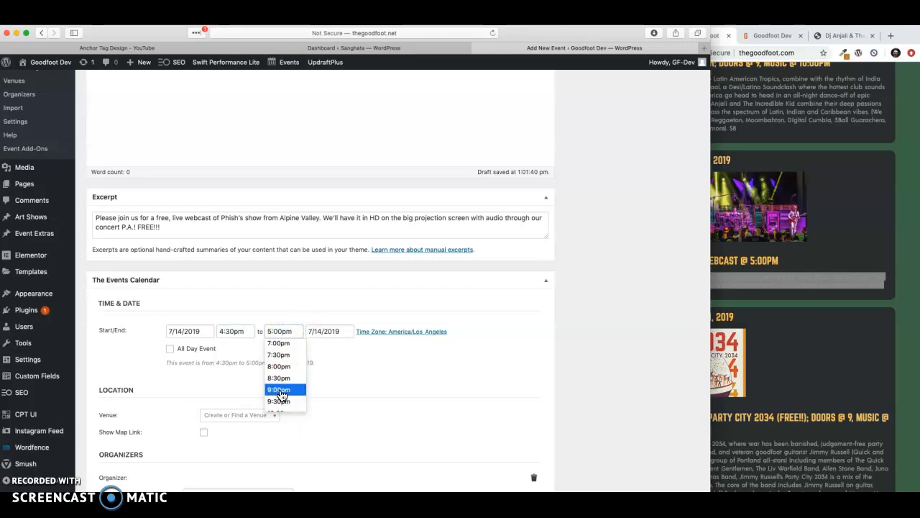
pyautogui.click(279, 390)
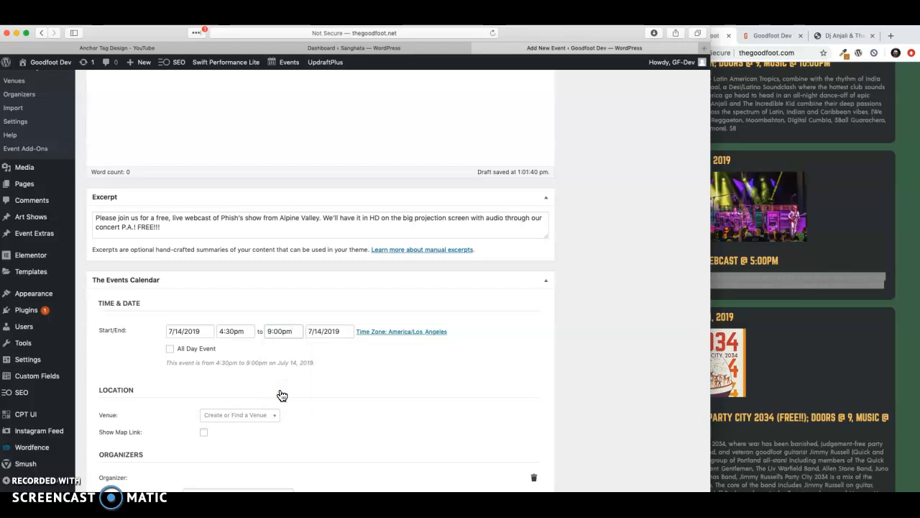
# Read the hint on entering the event cost and set the Cost to "Free"
pyautogui.scroll(-5, 331, 402)
pyautogui.scroll(-5, 332, 404)
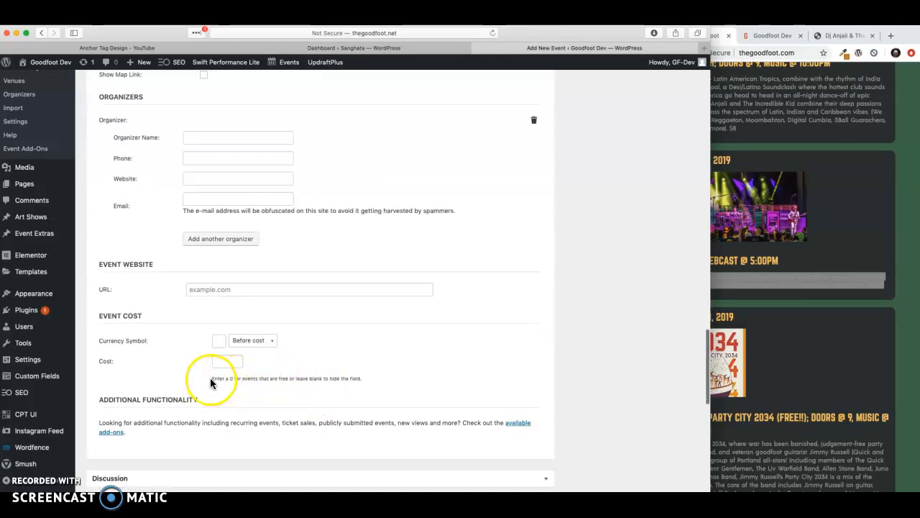
pyautogui.tripleClick(285, 382)
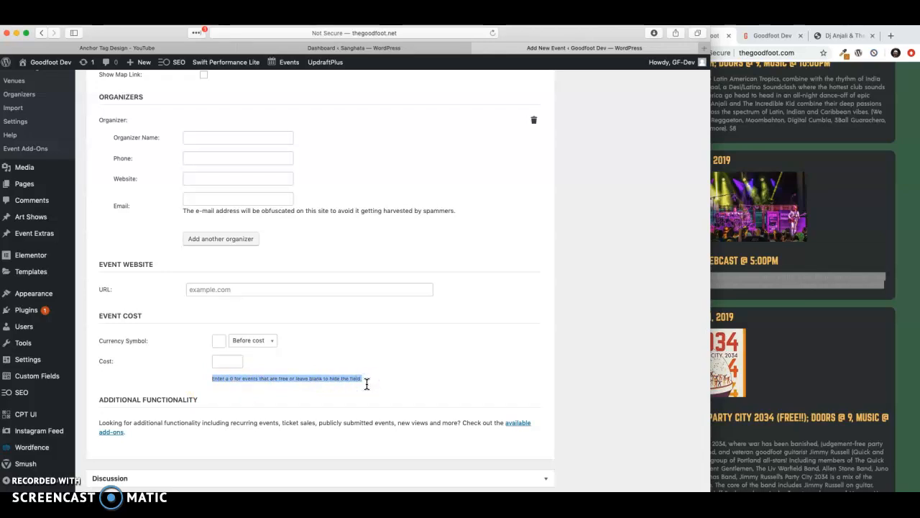
pyautogui.click(389, 378)
pyautogui.click(385, 377)
pyautogui.click(225, 363)
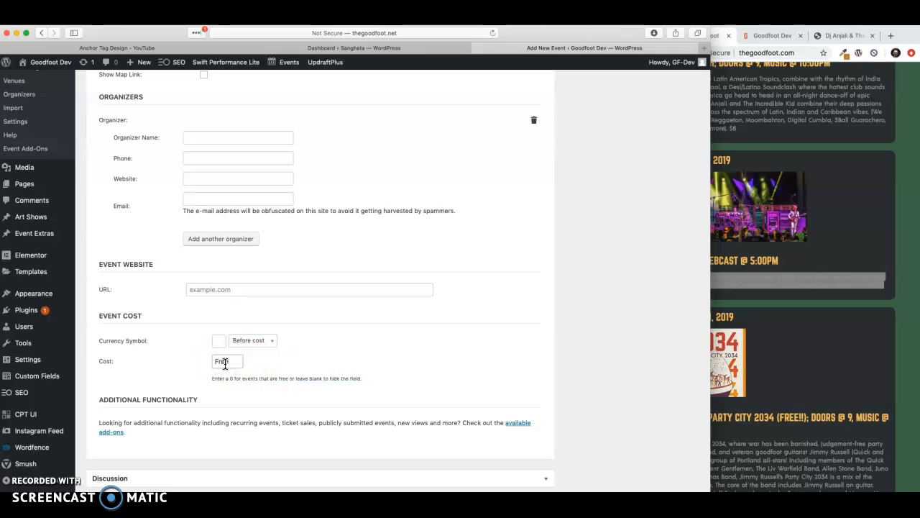
pyautogui.click(341, 366)
# Review the completed event from its cost up to the poster, checking the Full Text, featured image and Live Music category
pyautogui.scroll(15, 342, 367)
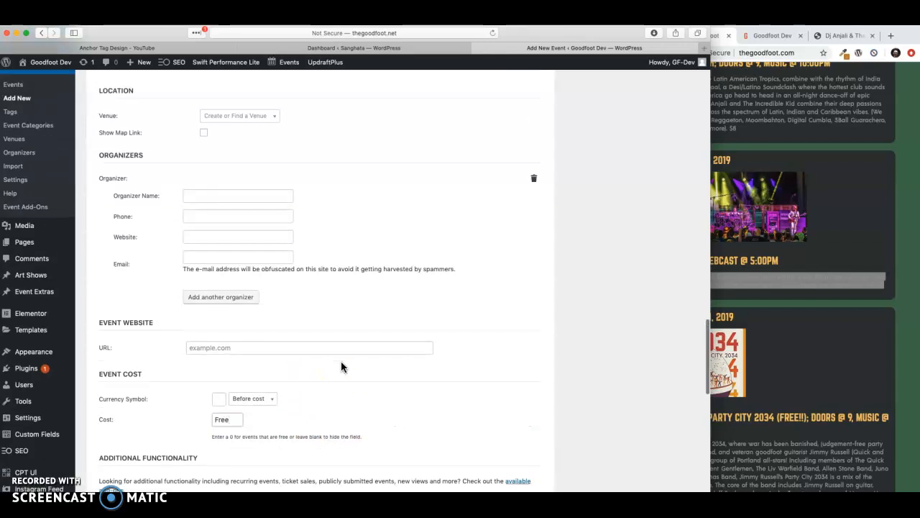
pyautogui.scroll(15, 341, 366)
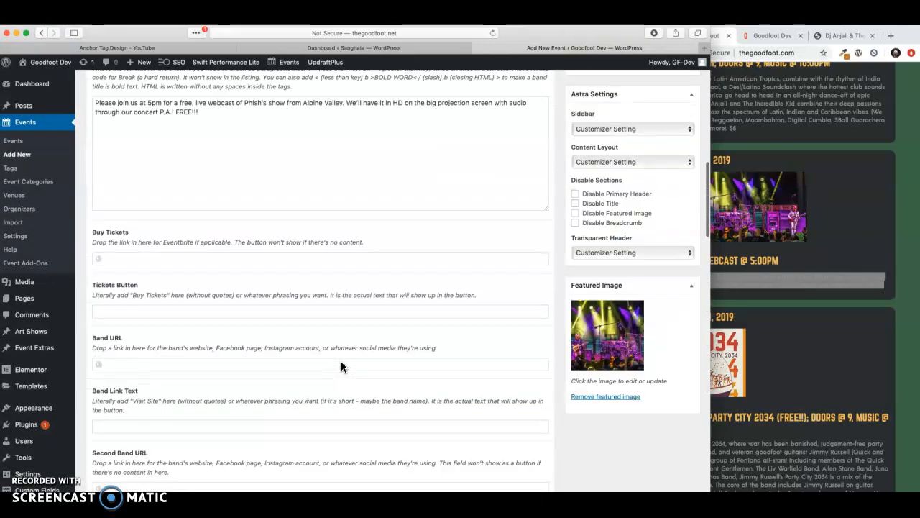
pyautogui.click(185, 181)
pyautogui.click(609, 291)
pyautogui.scroll(-10, 604, 317)
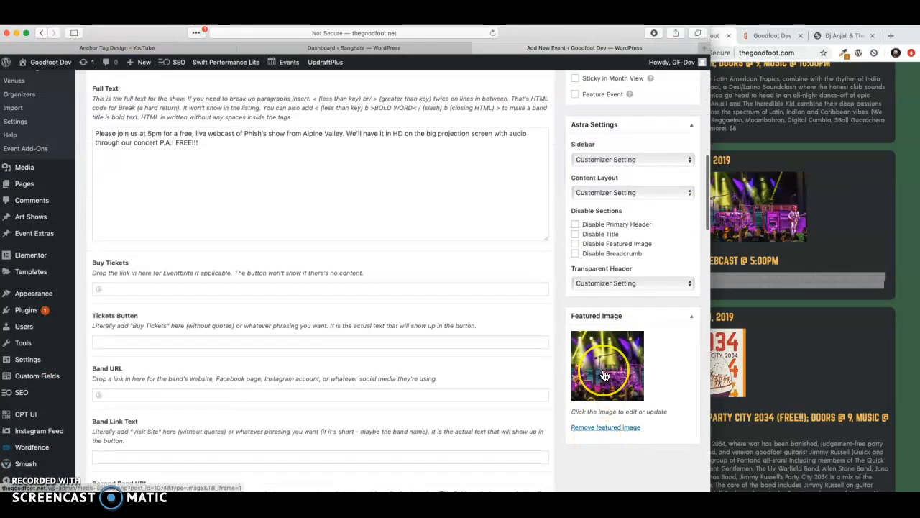
pyautogui.scroll(5, 602, 403)
pyautogui.scroll(2, 604, 375)
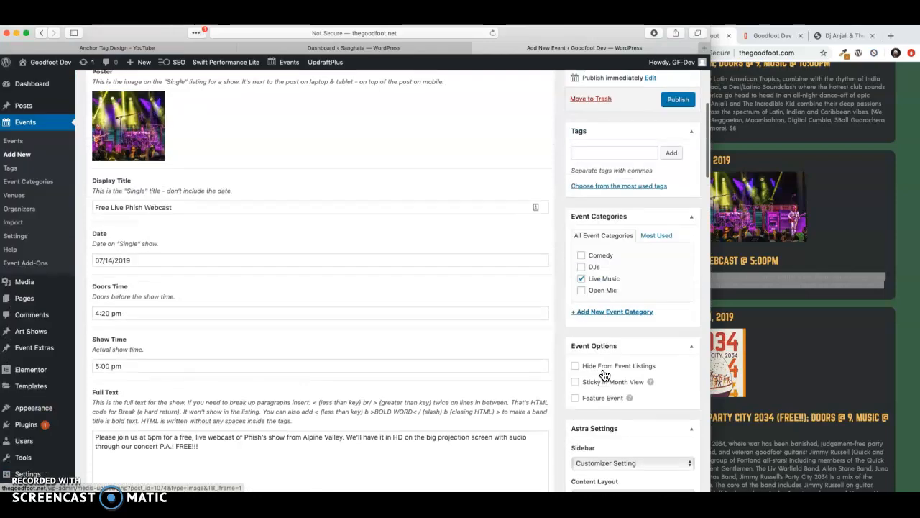
pyautogui.click(581, 278)
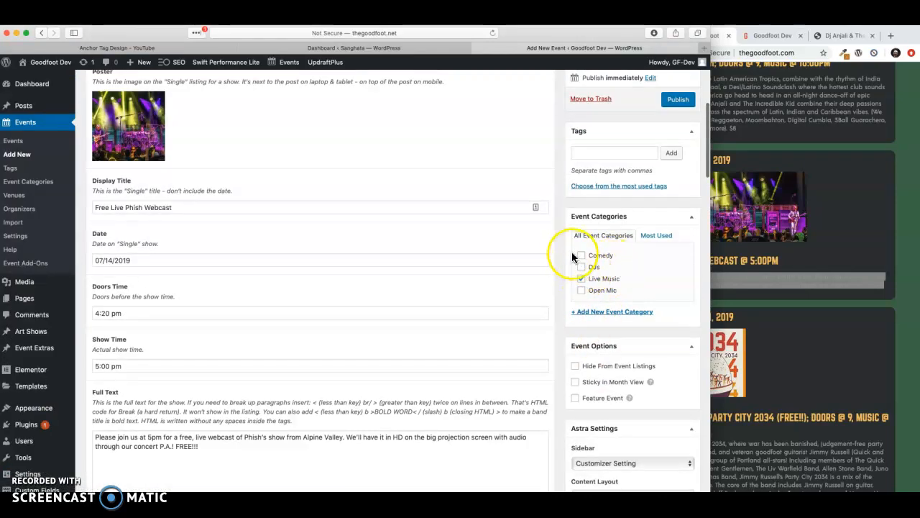
pyautogui.scroll(2, 611, 270)
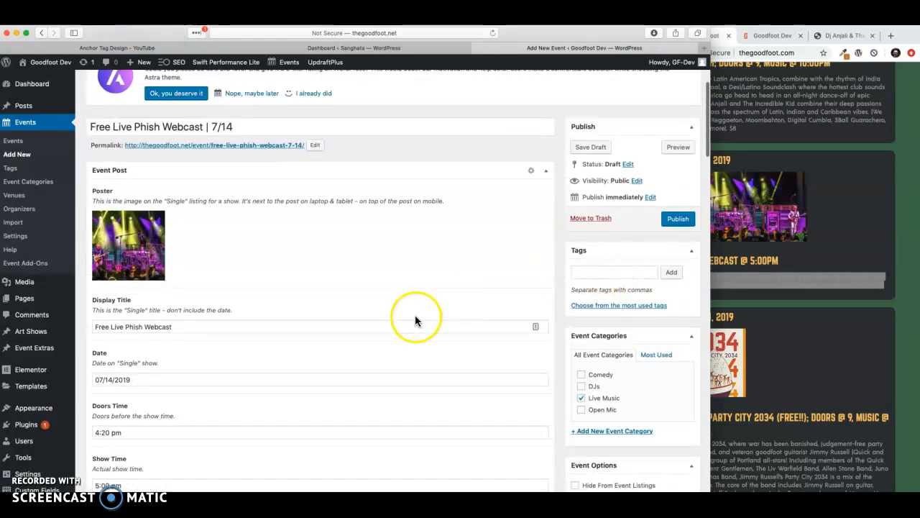
pyautogui.scroll(-2, 415, 321)
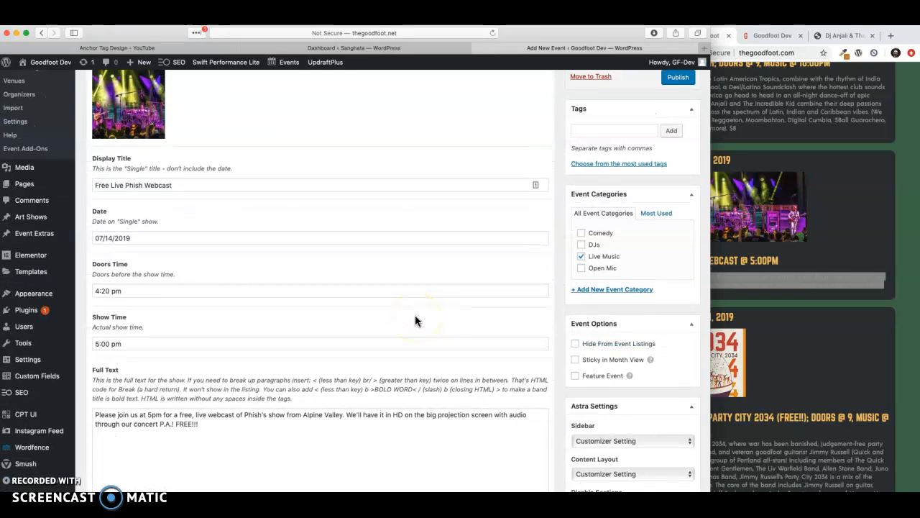
pyautogui.scroll(-2, 137, 354)
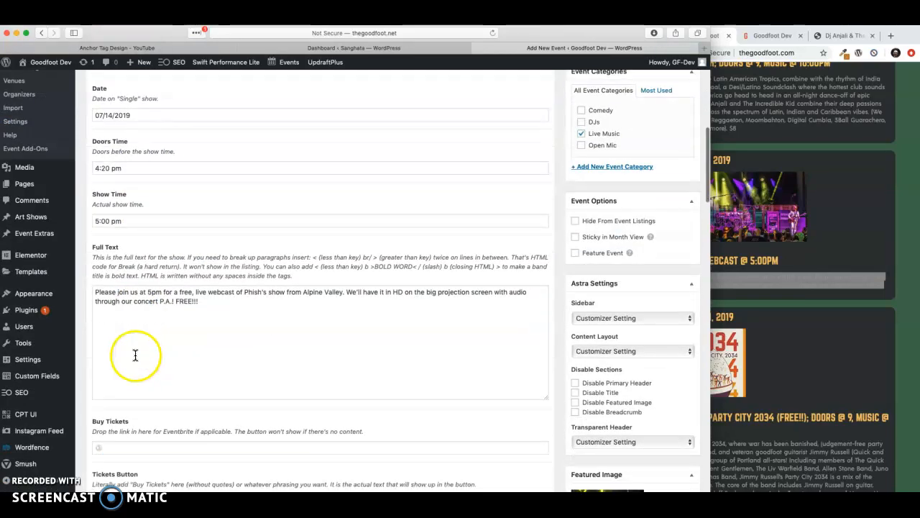
pyautogui.scroll(-3, 157, 428)
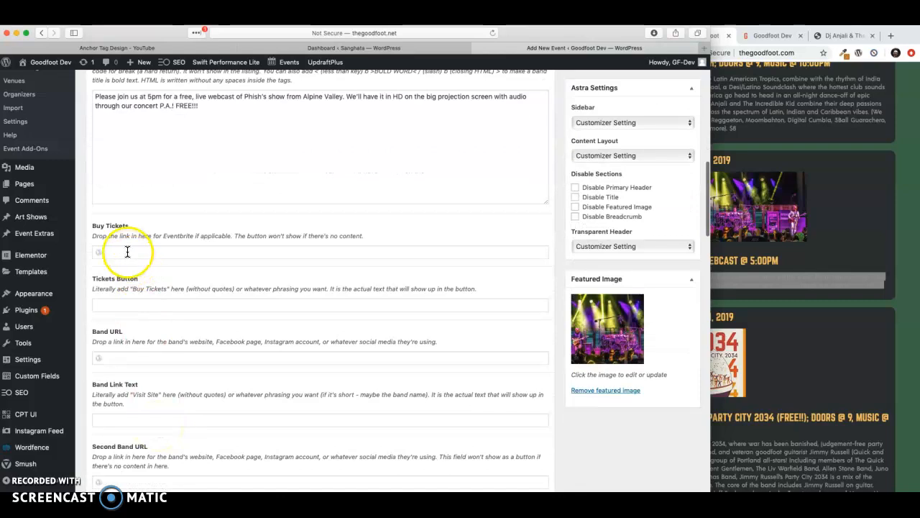
pyautogui.scroll(-1, 158, 377)
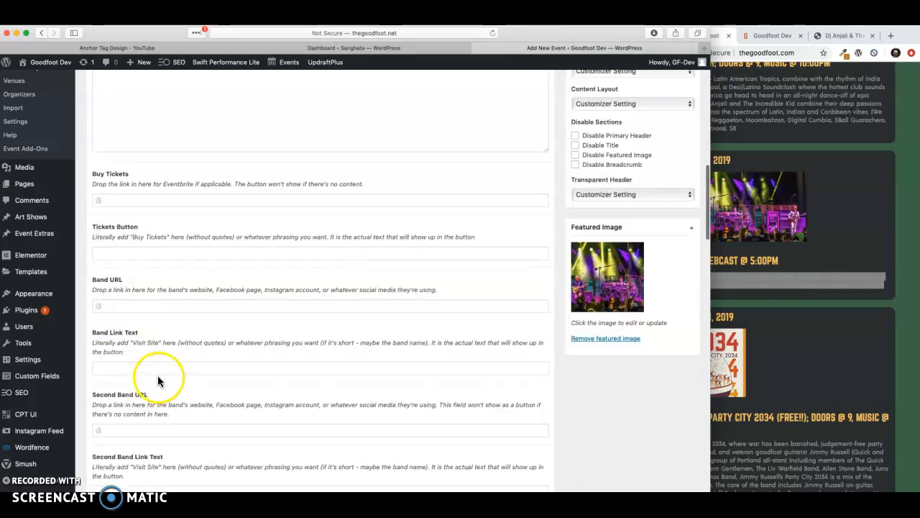
pyautogui.scroll(-1, 158, 381)
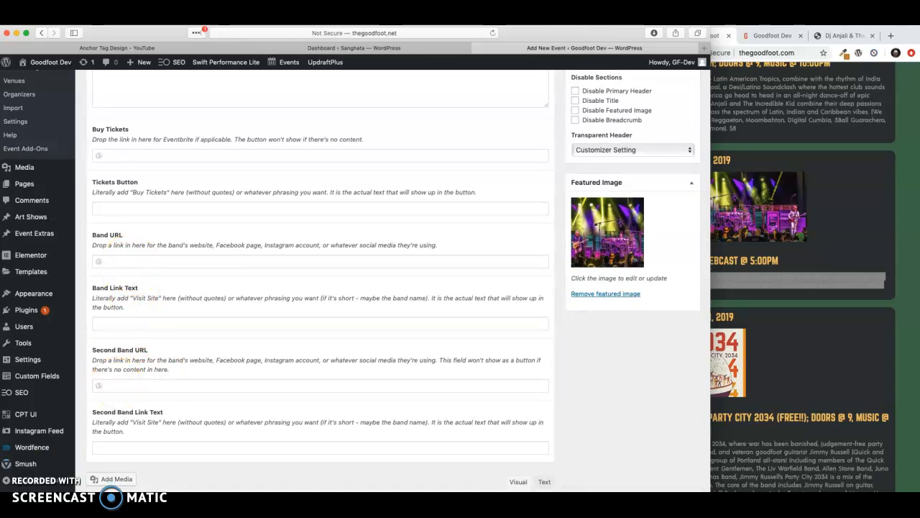
pyautogui.click(130, 258)
pyautogui.write('http://webcast.livephish.com/')
# Set the Band Link Text to "Phish Webcast"
pyautogui.click(143, 325)
pyautogui.click(119, 324)
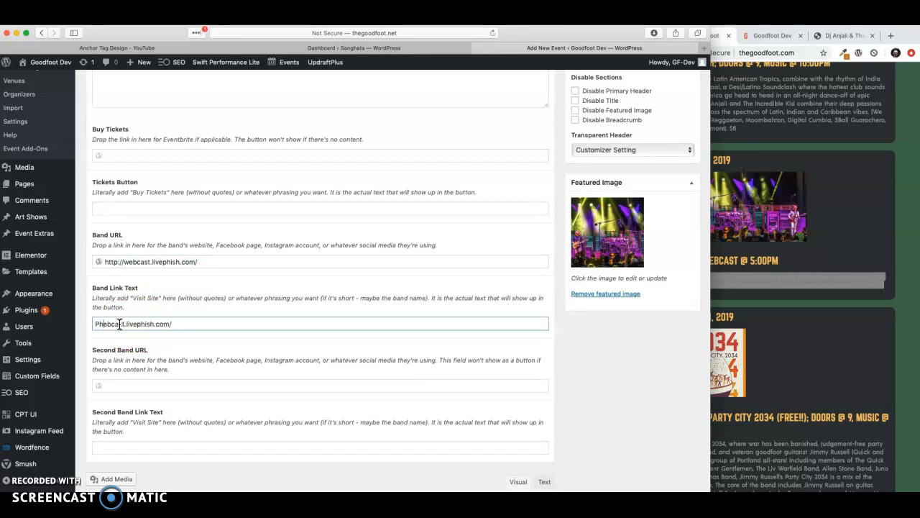
pyautogui.click(191, 327)
pyautogui.click(258, 346)
# Publish the Free Live Phish Webcast event
pyautogui.scroll(-2, 258, 346)
pyautogui.scroll(2, 258, 346)
pyautogui.scroll(10, 257, 350)
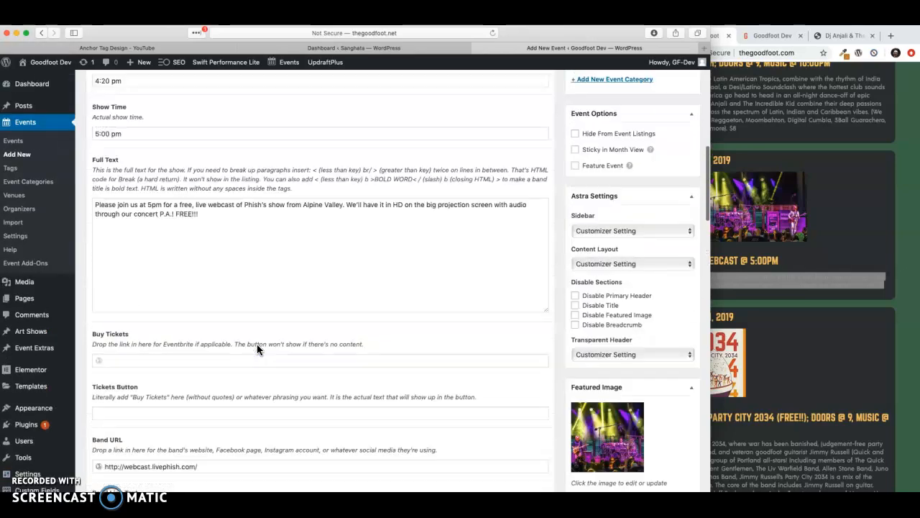
pyautogui.click(674, 120)
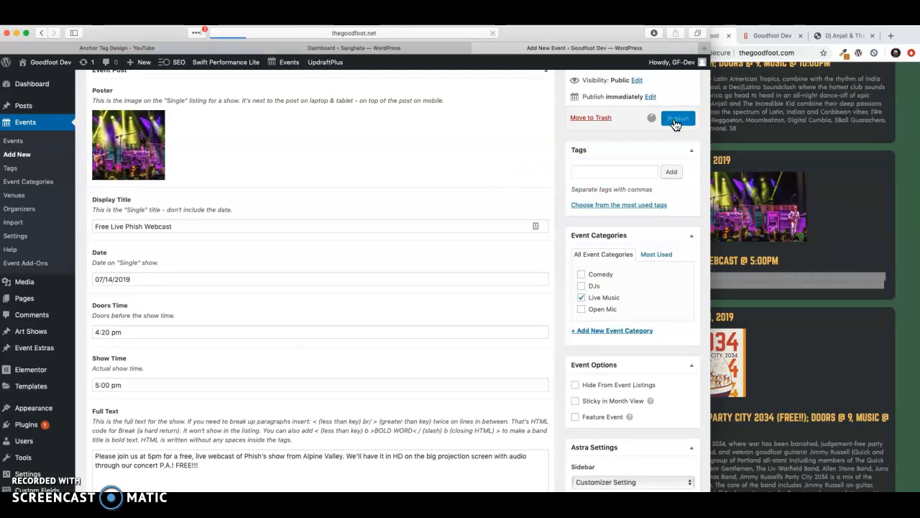
pyautogui.click(433, 206)
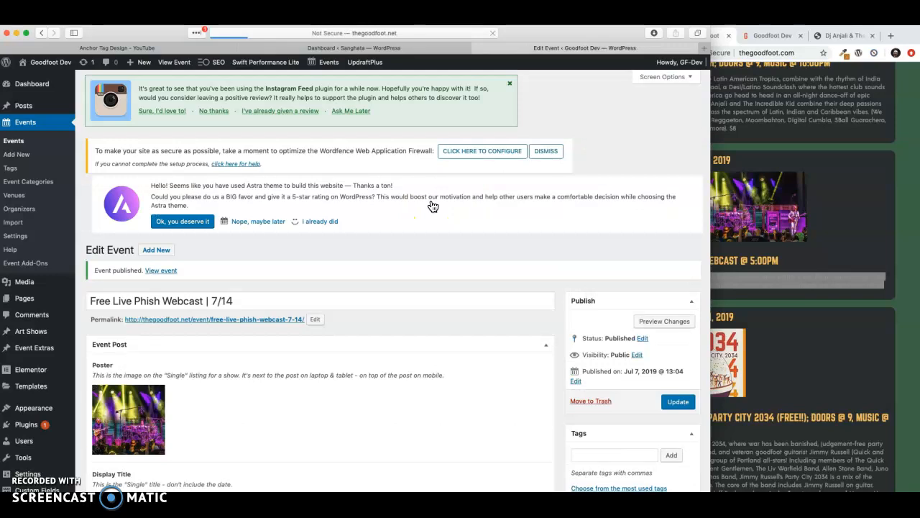
# Reload the Goodfoot Dev homepage in Chrome, find the Free Live Phish Webcast in the Music listing and open its event page
pyautogui.click(774, 31)
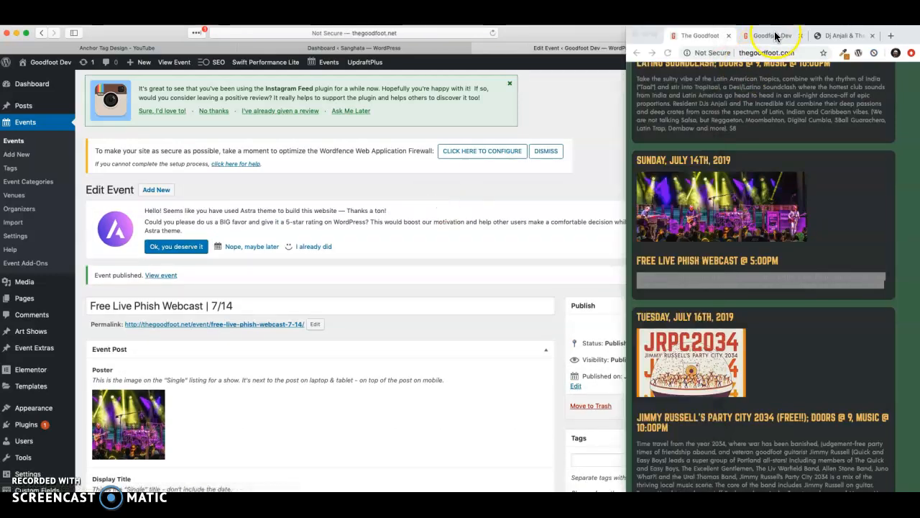
pyautogui.click(667, 53)
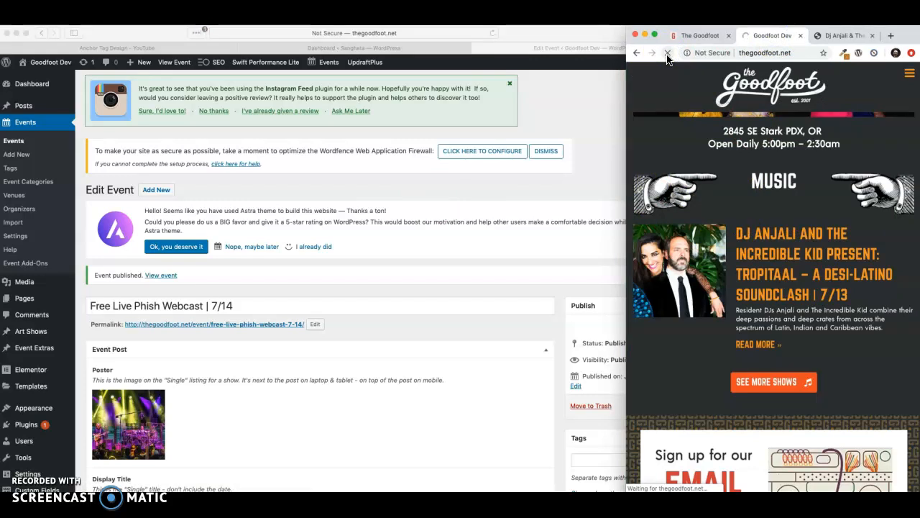
pyautogui.click(706, 251)
pyautogui.scroll(-5, 706, 250)
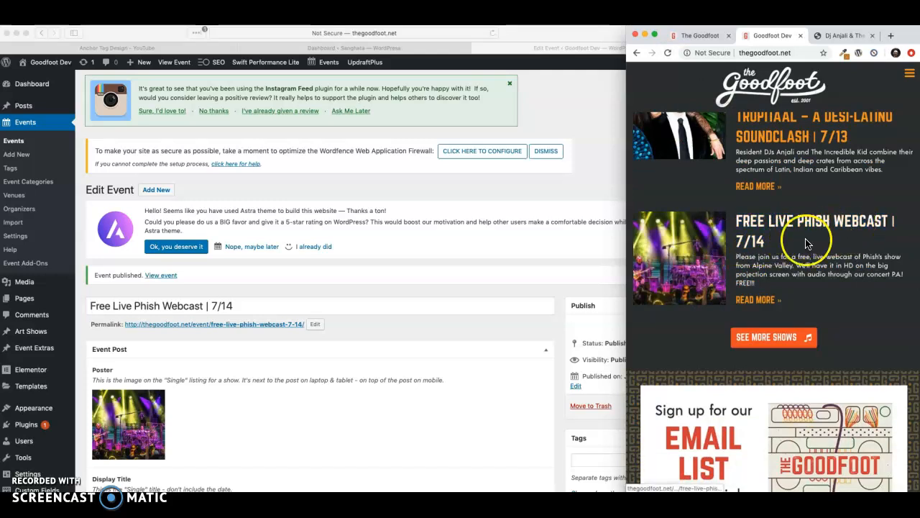
pyautogui.click(761, 307)
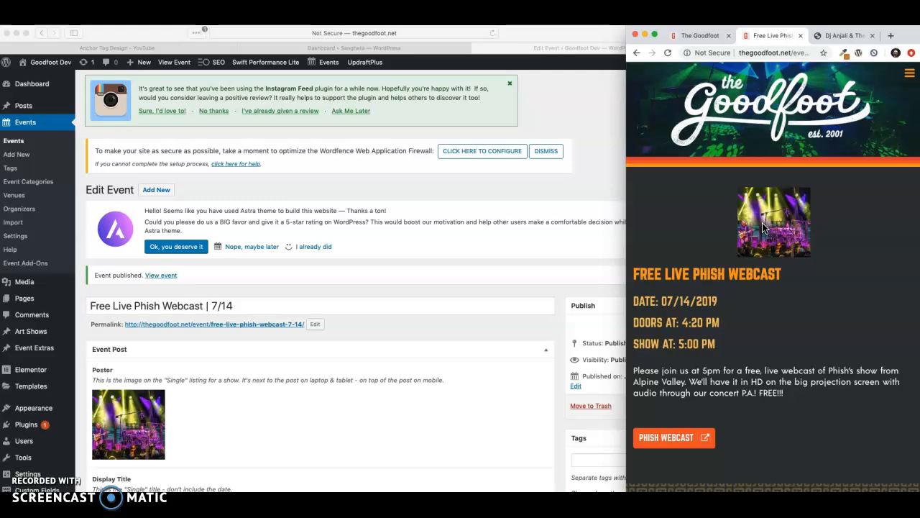
# Start a blank new event in WordPress and copy "Jimmy Russell's Party City 2034" from the show list in Notes
pyautogui.click(601, 183)
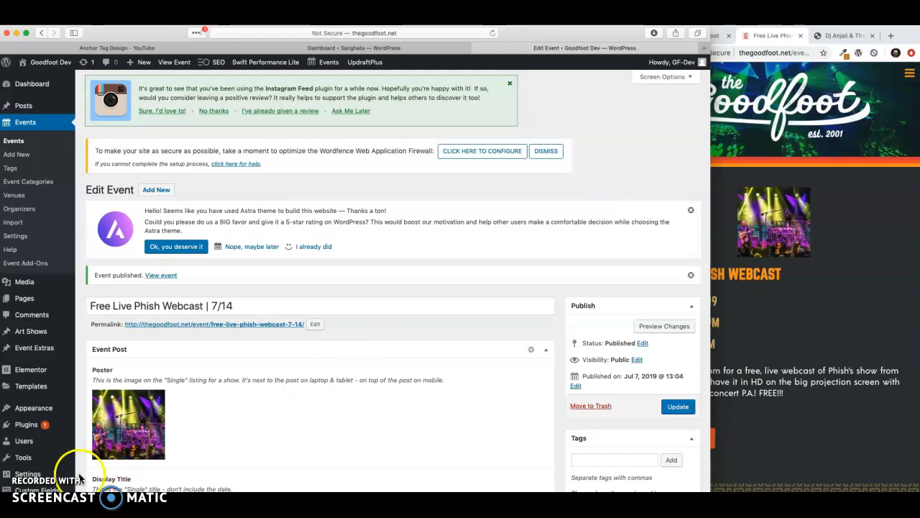
pyautogui.moveTo(36, 489)
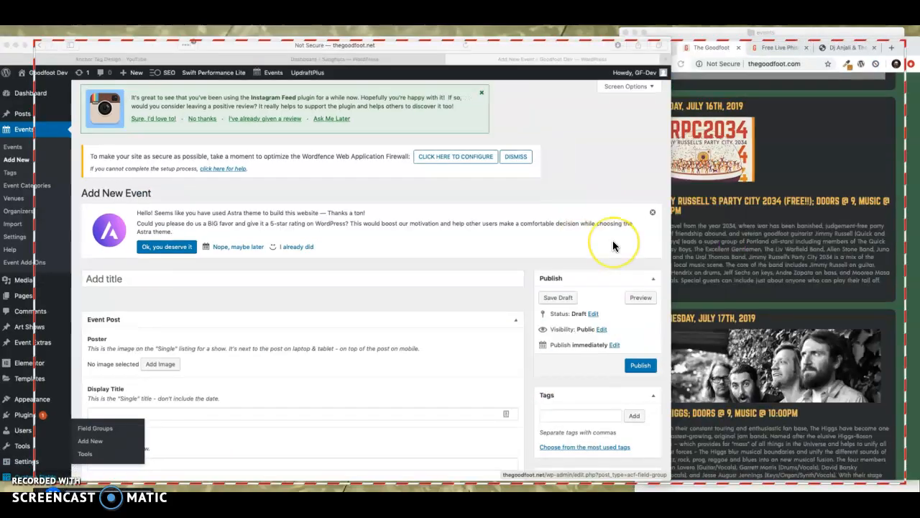
pyautogui.hotkey('ctrl', 'Up')
pyautogui.click(806, 415)
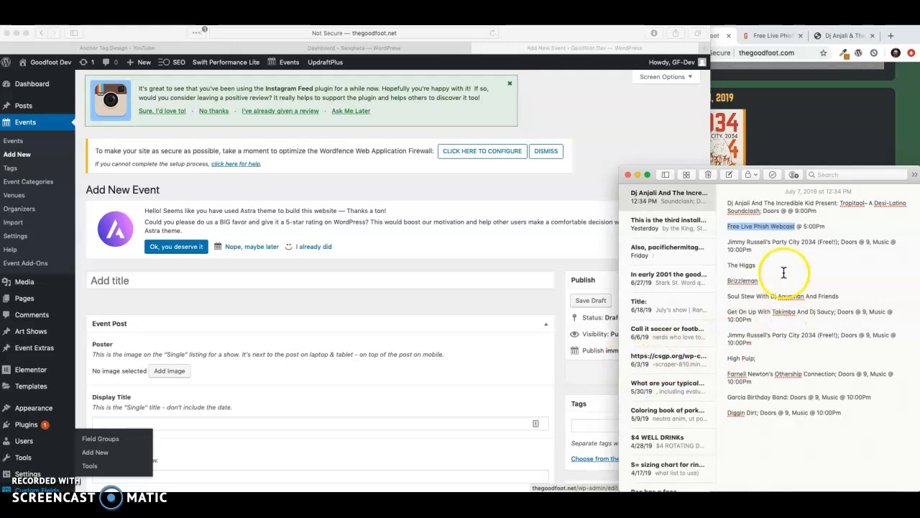
pyautogui.click(760, 253)
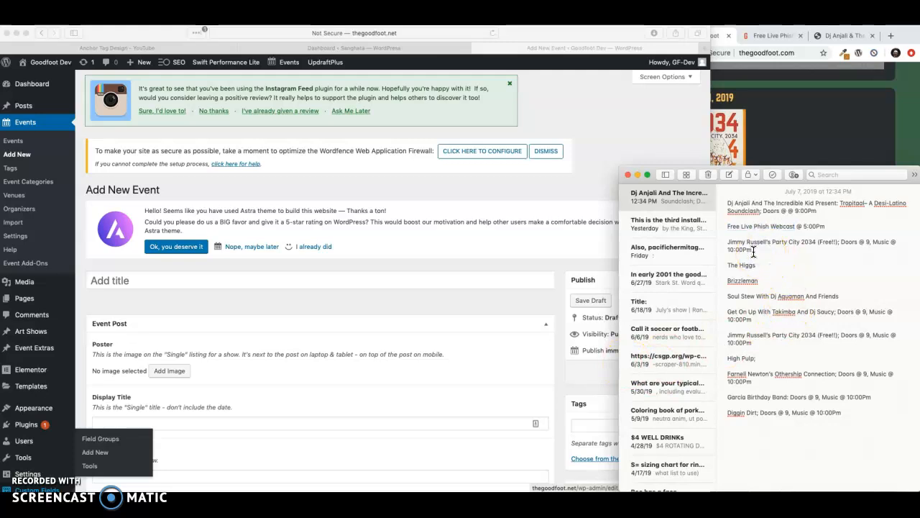
pyautogui.moveTo(740, 252); pyautogui.dragTo(815, 242)
pyautogui.press('super+c')
# Title the new event "Jimmy Russell's Party City 2034 | 7/16", taking the date from the live Goodfoot site
pyautogui.click(207, 273)
pyautogui.click(177, 279)
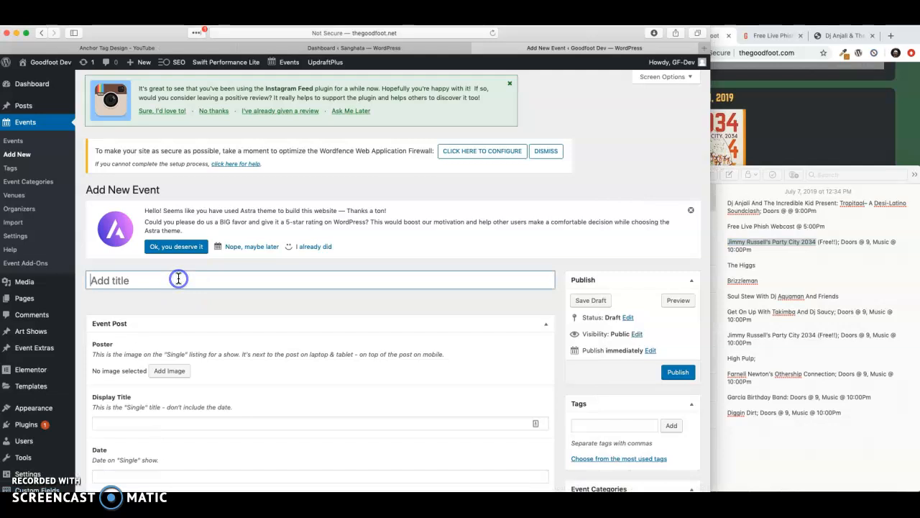
pyautogui.press('super+v')
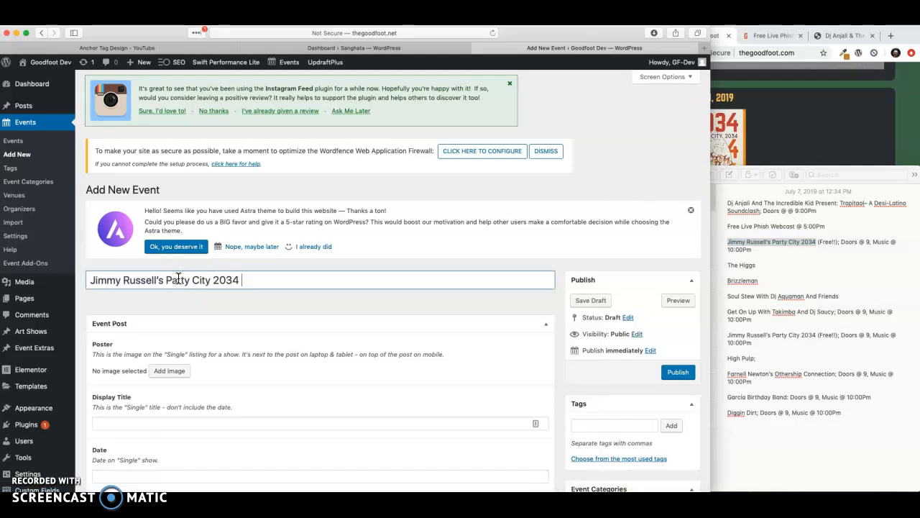
pyautogui.click(179, 281)
pyautogui.click(777, 117)
pyautogui.click(340, 281)
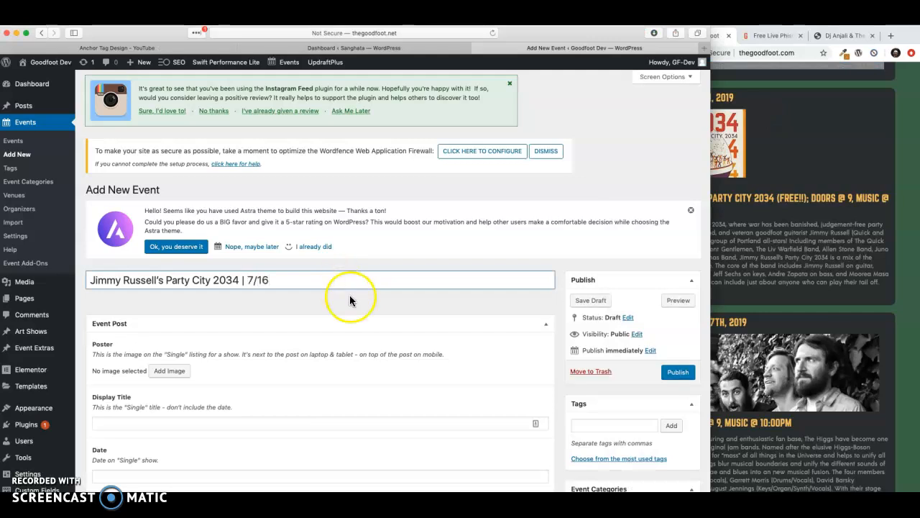
# Set the Display Title to "Jimmy Russell's Party City 2034 - FREE!" and the Date to 07/16/2019
pyautogui.scroll(-2, 331, 360)
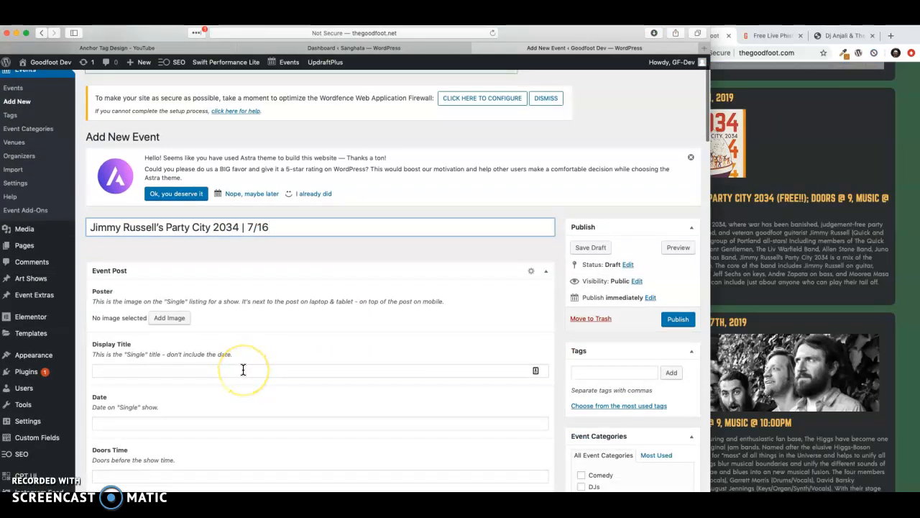
pyautogui.click(243, 369)
pyautogui.press('super+v')
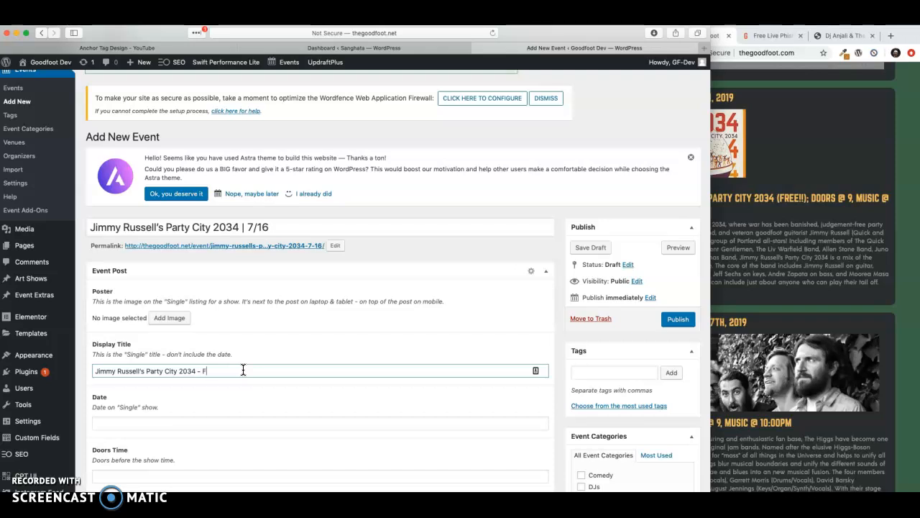
pyautogui.write('- FREE!')
pyautogui.scroll(-2, 325, 406)
pyautogui.click(251, 375)
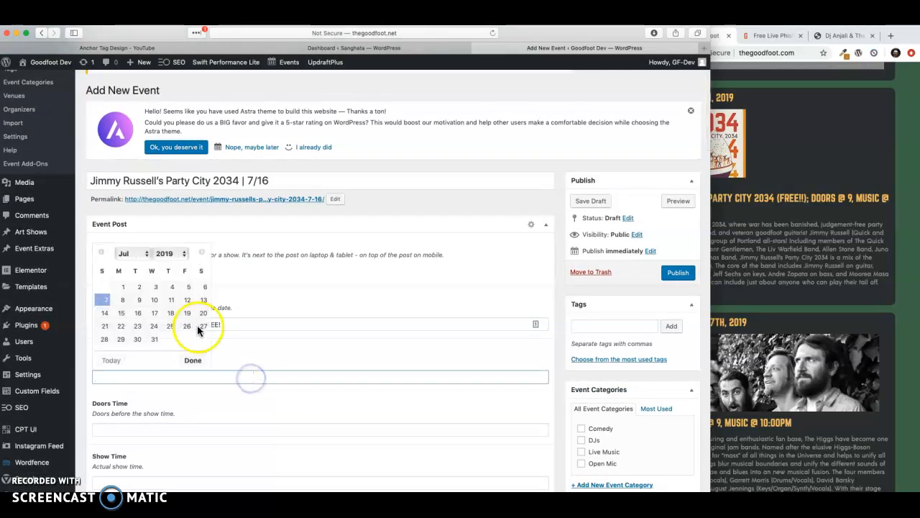
pyautogui.click(137, 313)
# Set the Doors Time to 9:00 pm and the Show Time to 10:00 pm
pyautogui.scroll(-4, 298, 386)
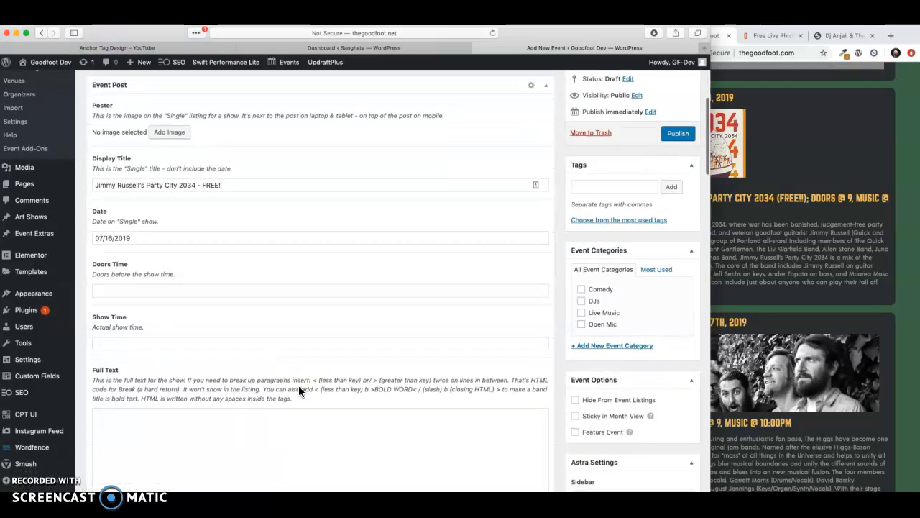
pyautogui.click(195, 291)
pyautogui.click(138, 333)
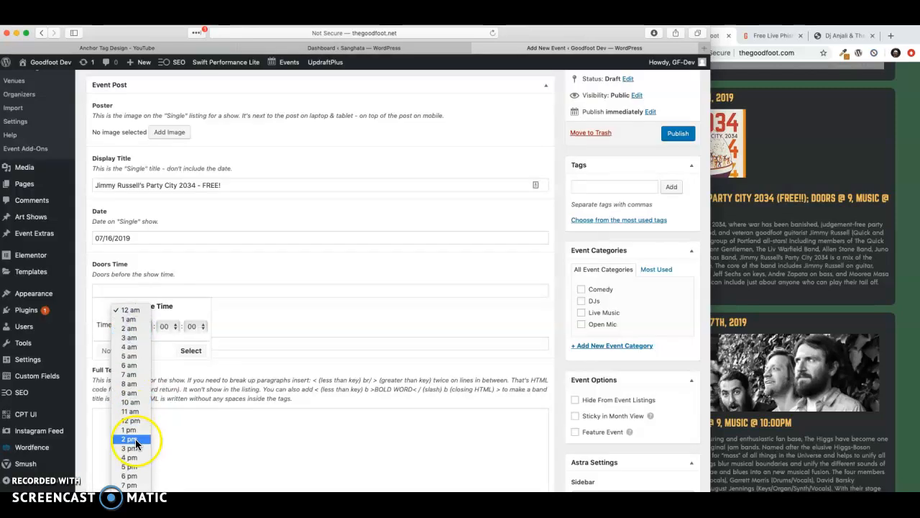
pyautogui.click(129, 485)
pyautogui.click(260, 323)
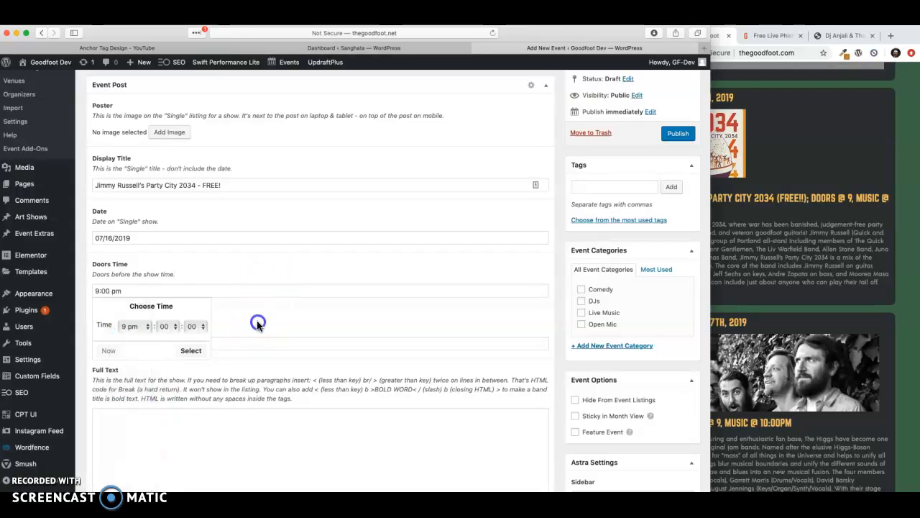
pyautogui.click(155, 344)
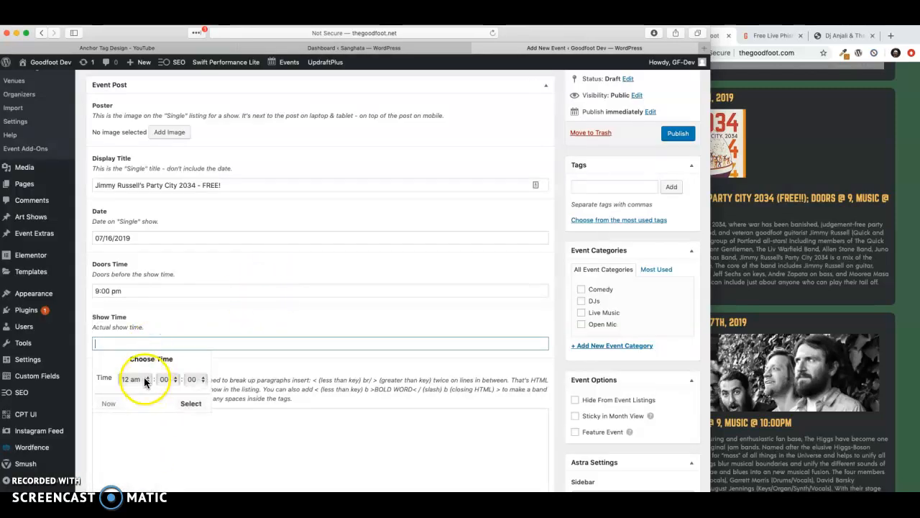
pyautogui.click(144, 382)
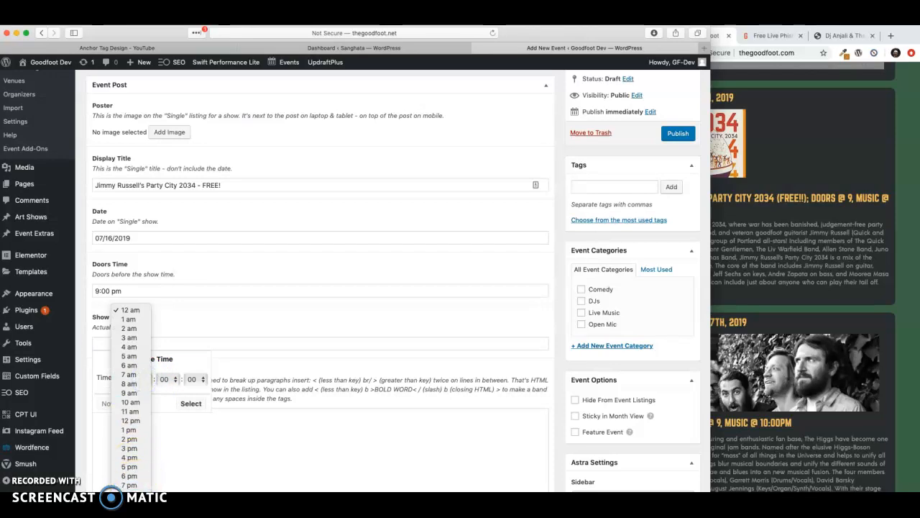
pyautogui.click(130, 512)
pyautogui.click(869, 111)
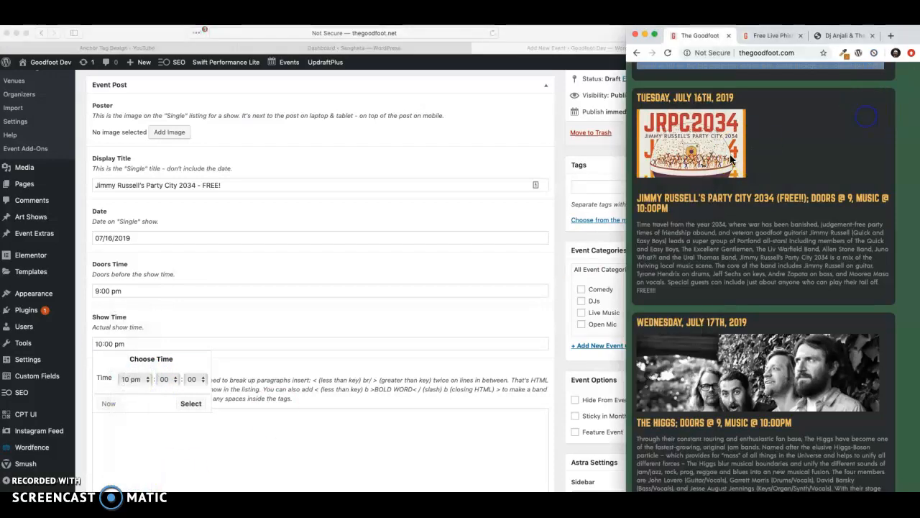
pyautogui.click(360, 319)
# Copy the July 16th show description, from "Time travel from the year 2034" through "FREE!!!!", from the live site into the Full Text
pyautogui.scroll(-3, 305, 343)
pyautogui.click(291, 374)
pyautogui.click(755, 248)
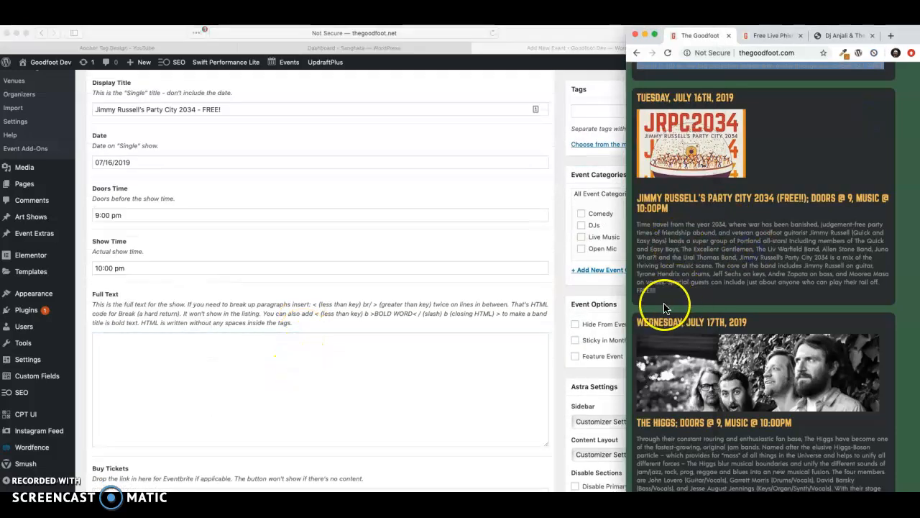
pyautogui.moveTo(660, 292); pyautogui.dragTo(635, 227)
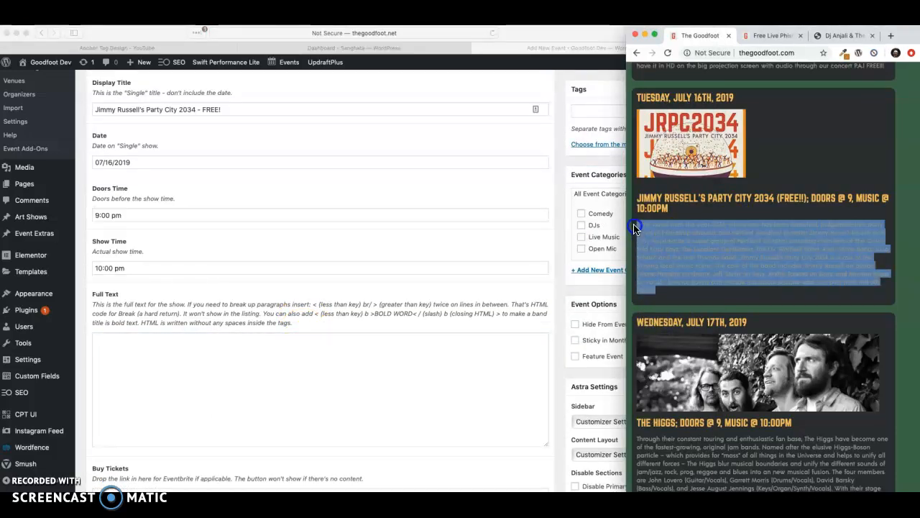
pyautogui.click(228, 381)
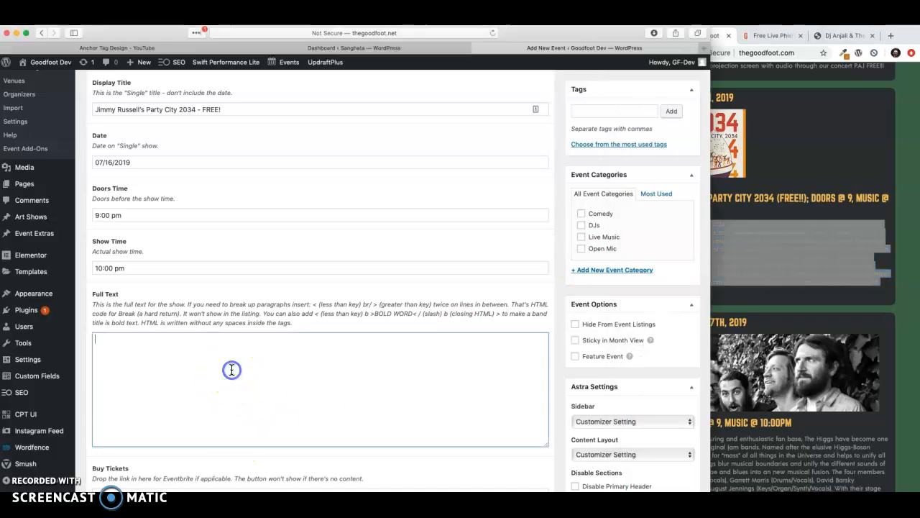
pyautogui.write("Time travel from the year 2034, where war has been banished, judgement-free party times of friendship abound, and veteran goodfoot guitarist Jimmy Russell (Quick and Easy Boys) leads a super group of Portland all-stars! Including members of The Quick and Easy Boys, The Excellent Gentlemen, The Liv Warfield Band, Allen Stone Band, Juno What?! and the Ural Thomas Band, Jimmy Russell's Party City 2034 is a mix of the thriving local music scene. The core of the band includes Jimmy Russell on guitar, Tyrone Hendrix on drums, Jeff Sechs on keys, Andre Zapata on bass, and Moorea Masa on vocals. Special guests can include just about anyone who can play their tail off. FREE!!!!")
pyautogui.scroll(-3, 231, 368)
pyautogui.scroll(-2, 231, 369)
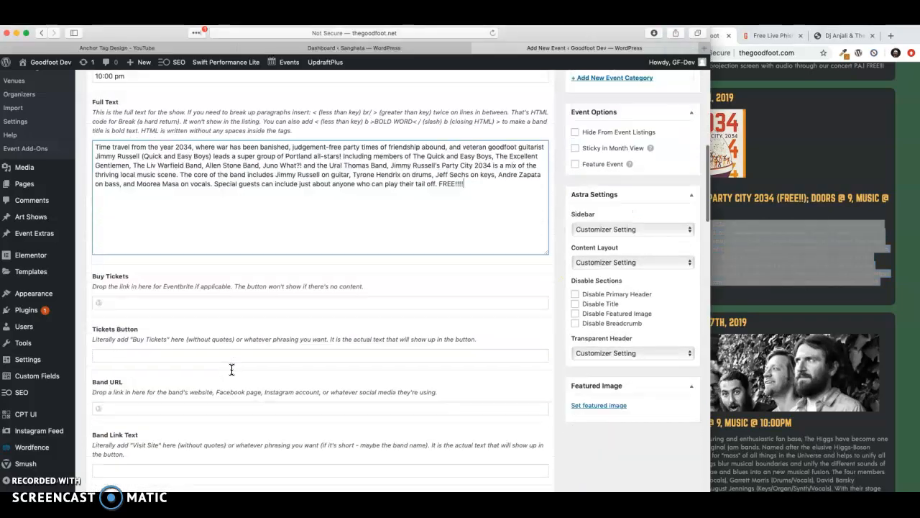
pyautogui.scroll(-2, 232, 369)
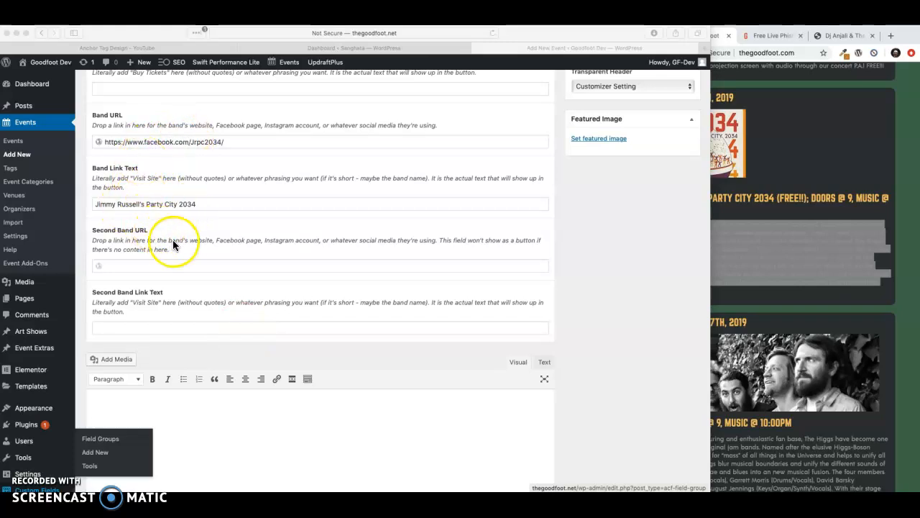
# Set the event's start in The Events Calendar section to 7/16/2019 at 9:00pm
pyautogui.scroll(-10, 193, 246)
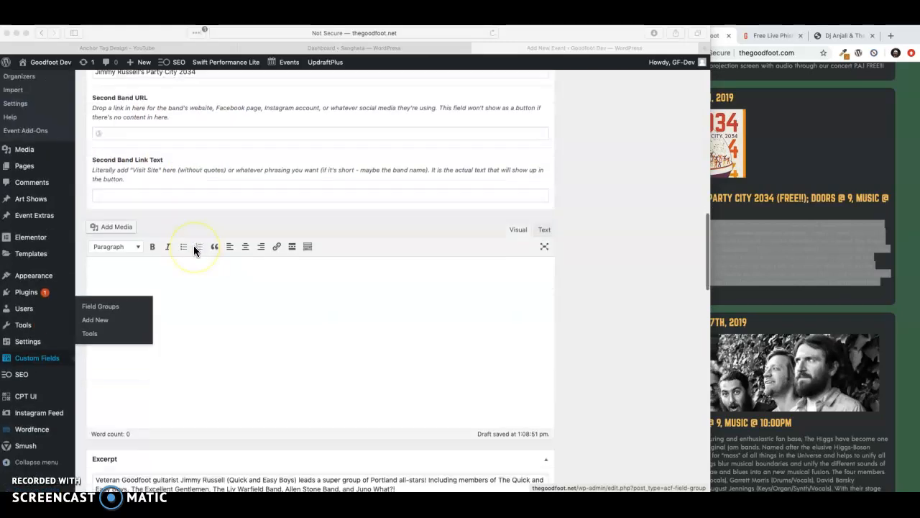
pyautogui.click(624, 298)
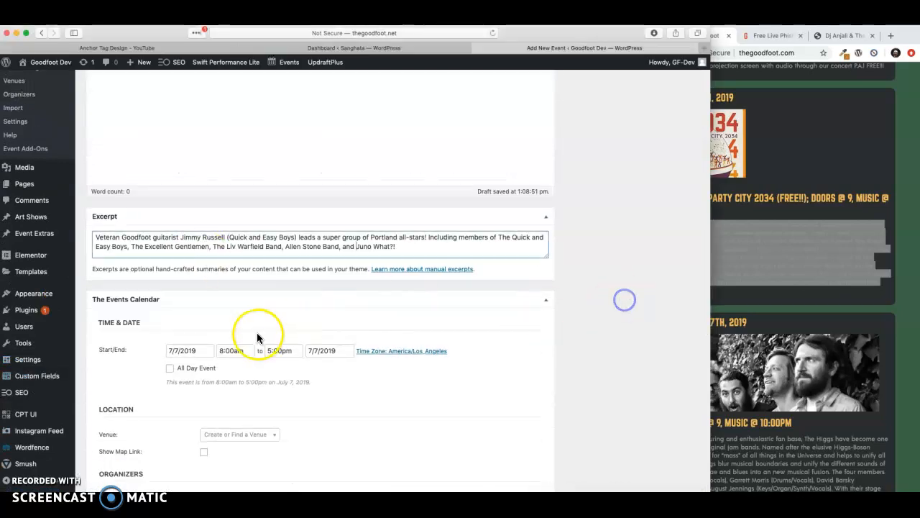
pyautogui.scroll(-1, 240, 381)
pyautogui.click(199, 309)
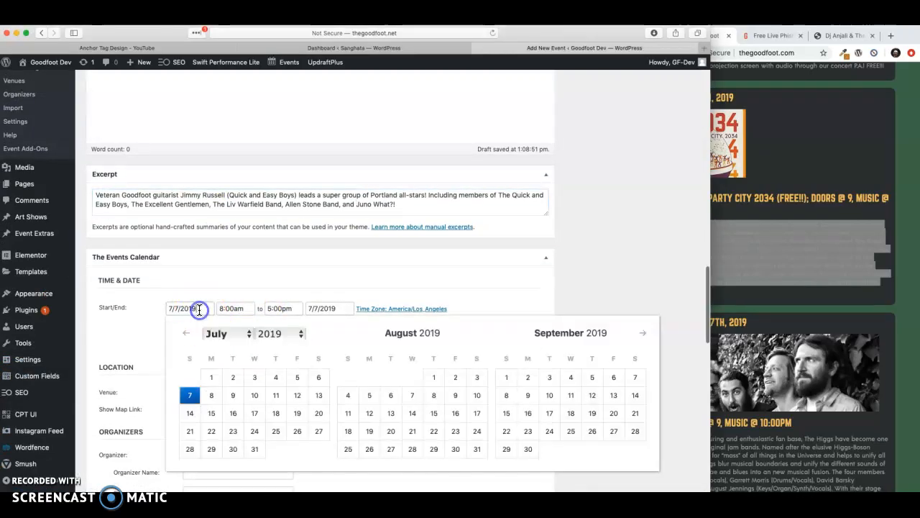
pyautogui.click(789, 146)
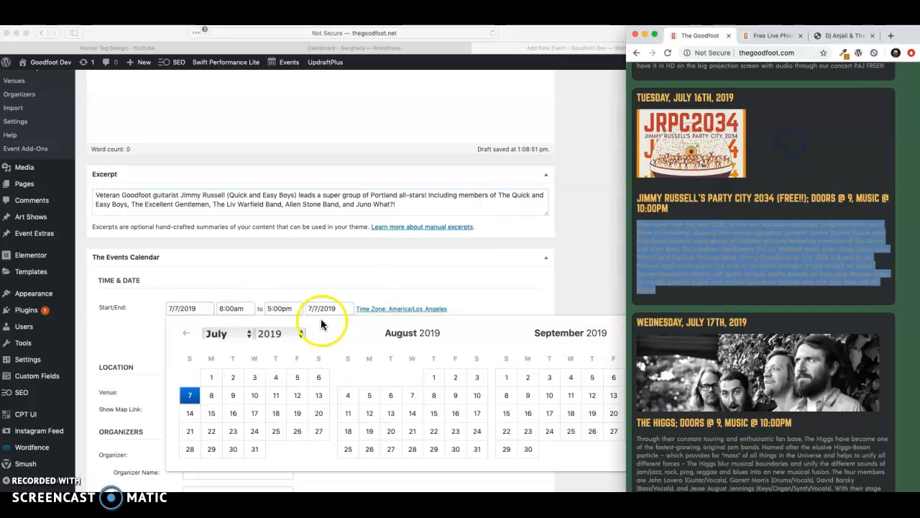
pyautogui.click(235, 419)
pyautogui.click(235, 418)
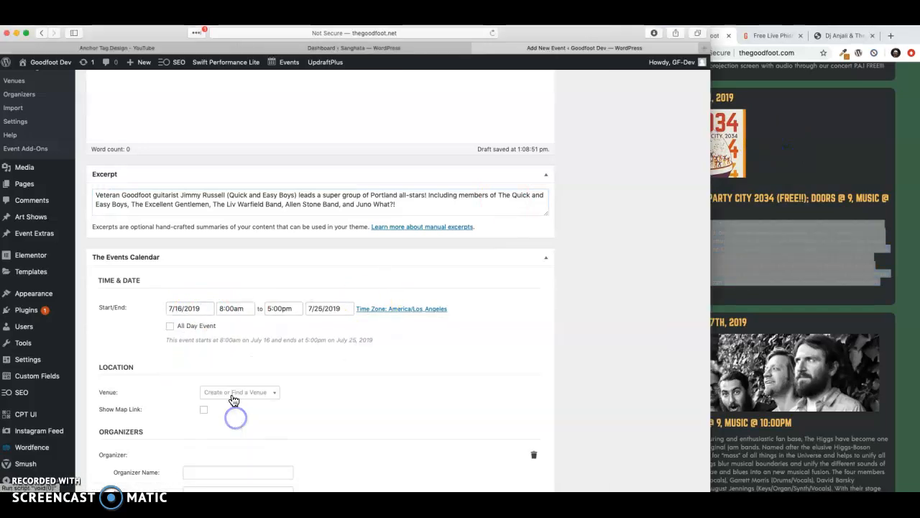
pyautogui.click(237, 308)
pyautogui.scroll(-10, 235, 368)
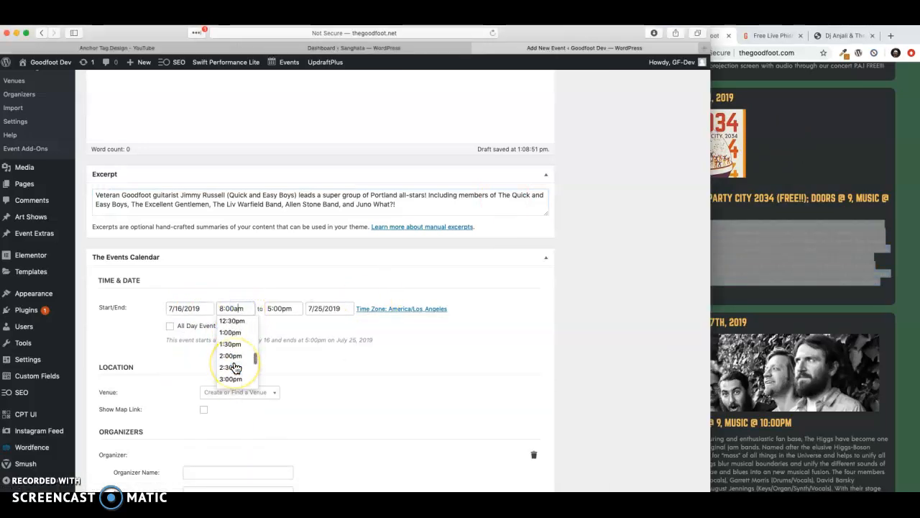
pyautogui.scroll(-3, 235, 368)
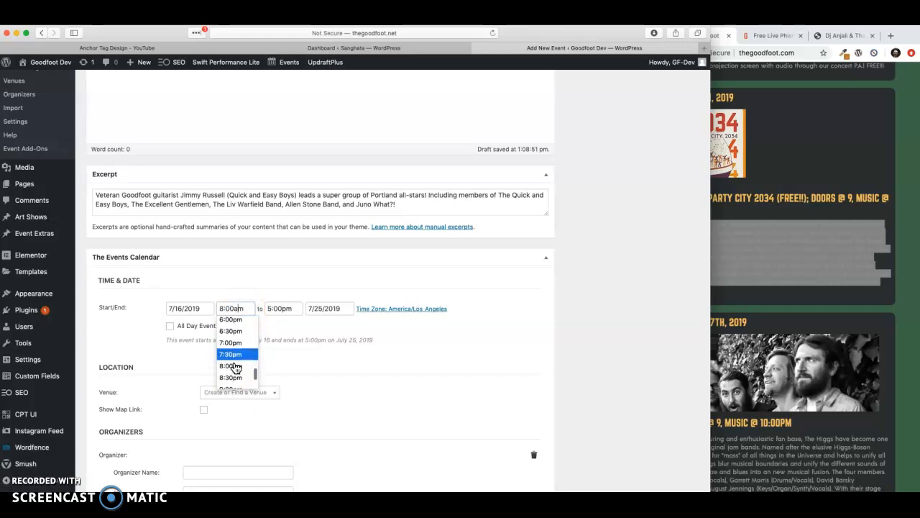
pyautogui.click(232, 332)
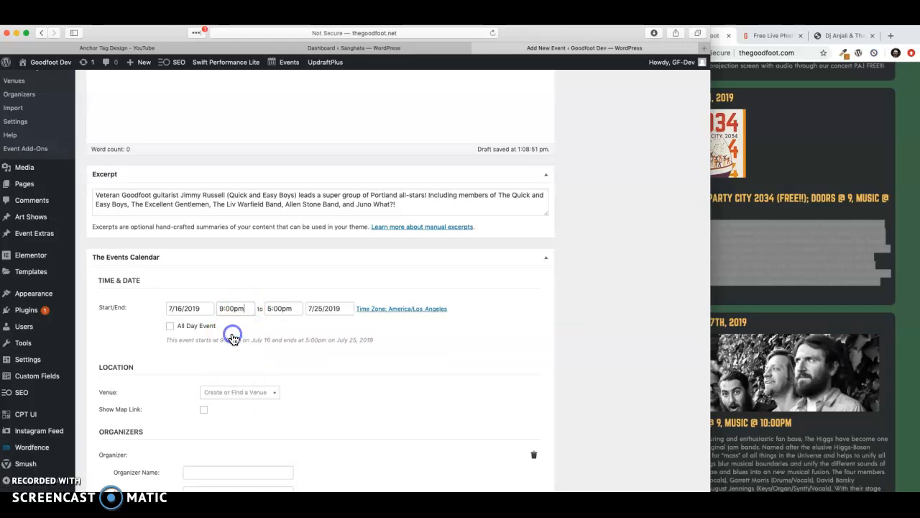
# Set the event's end to 7/17/2019 at 2:30am and publish the event
pyautogui.click(325, 311)
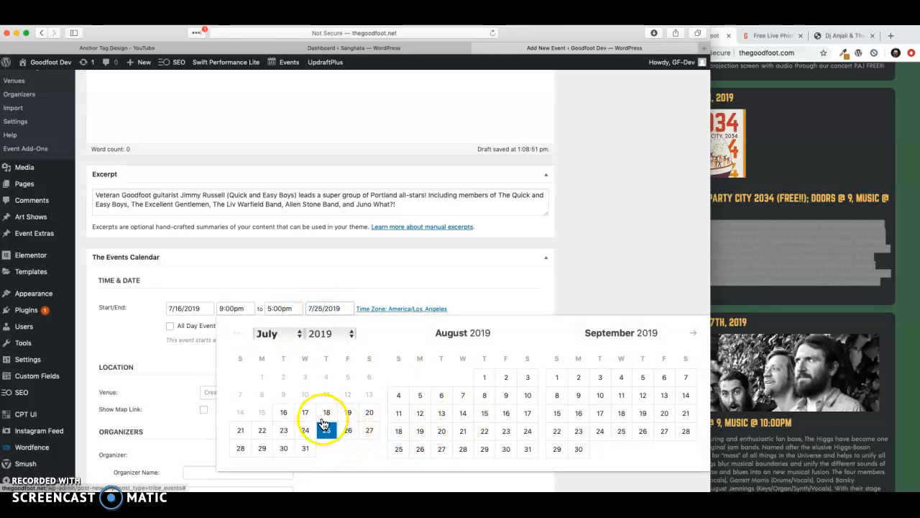
pyautogui.click(305, 411)
pyautogui.click(282, 313)
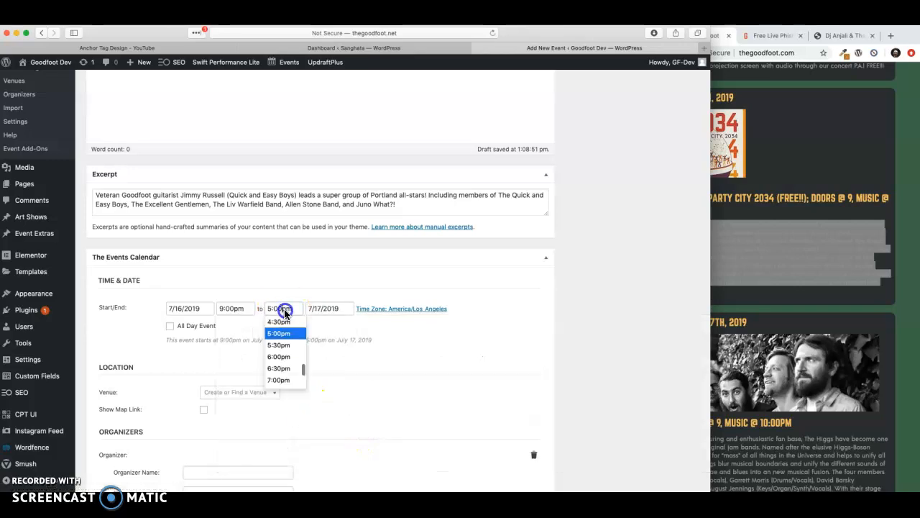
pyautogui.scroll(2, 284, 335)
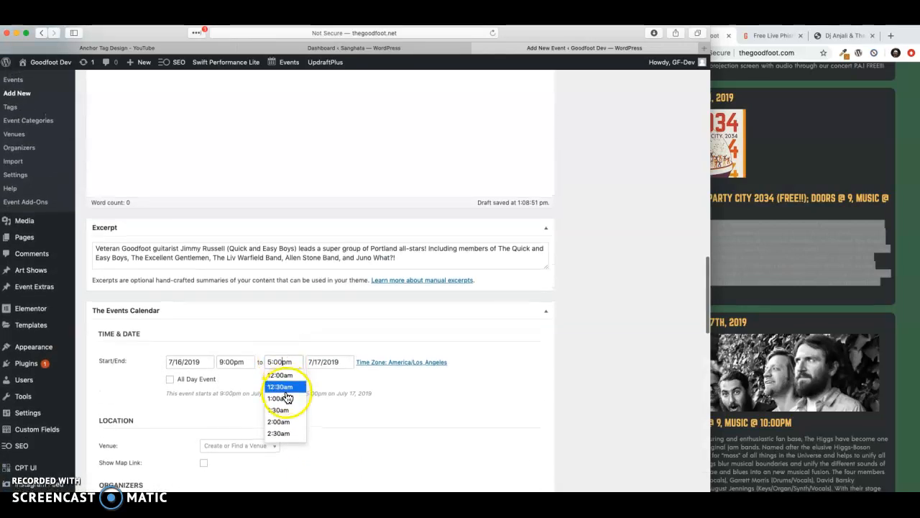
pyautogui.click(282, 435)
pyautogui.click(282, 436)
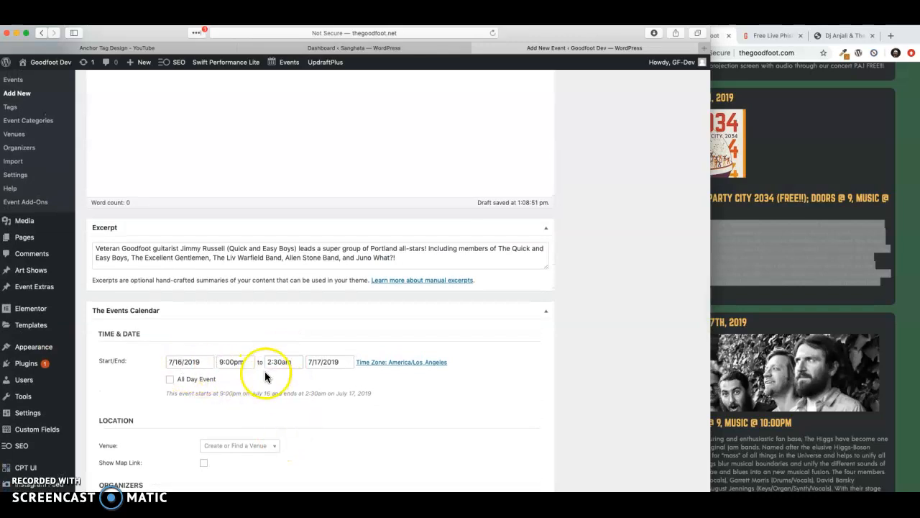
pyautogui.scroll(20, 559, 299)
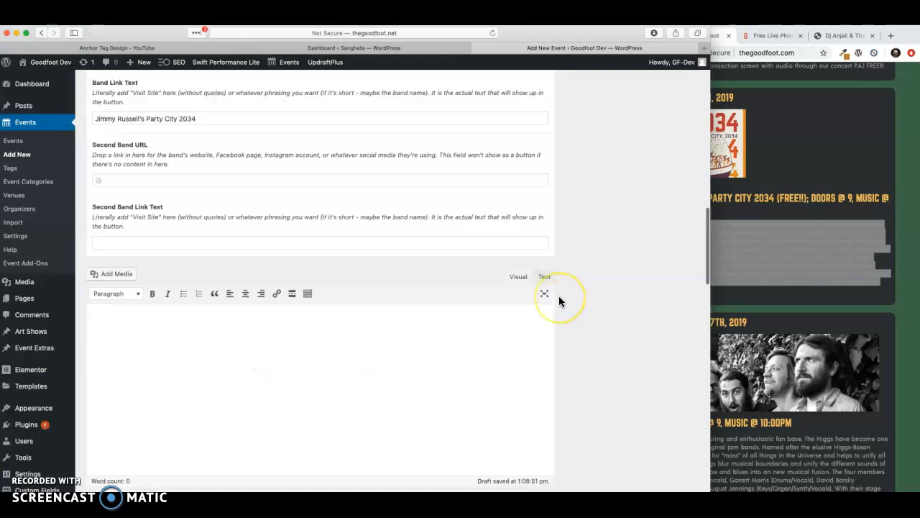
pyautogui.click(676, 372)
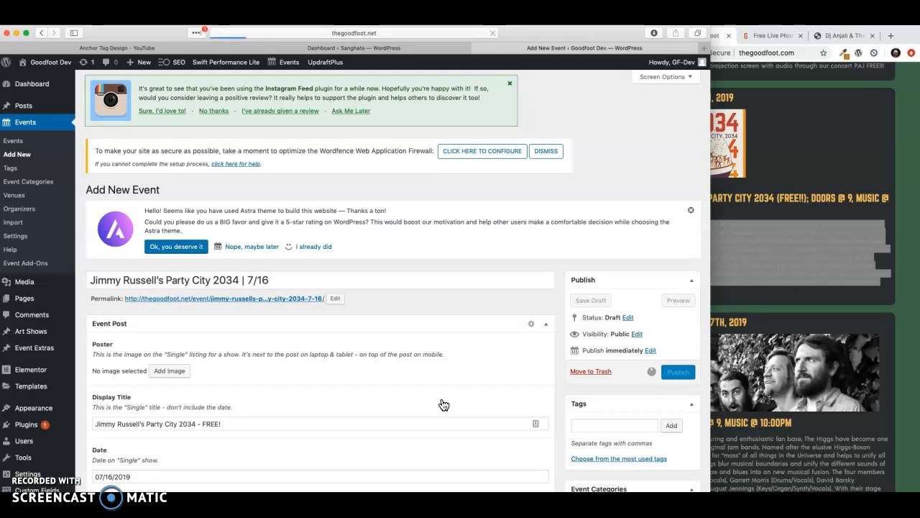
# Set the event's venue to The Goodfoot and update the published event
pyautogui.scroll(-20, 444, 404)
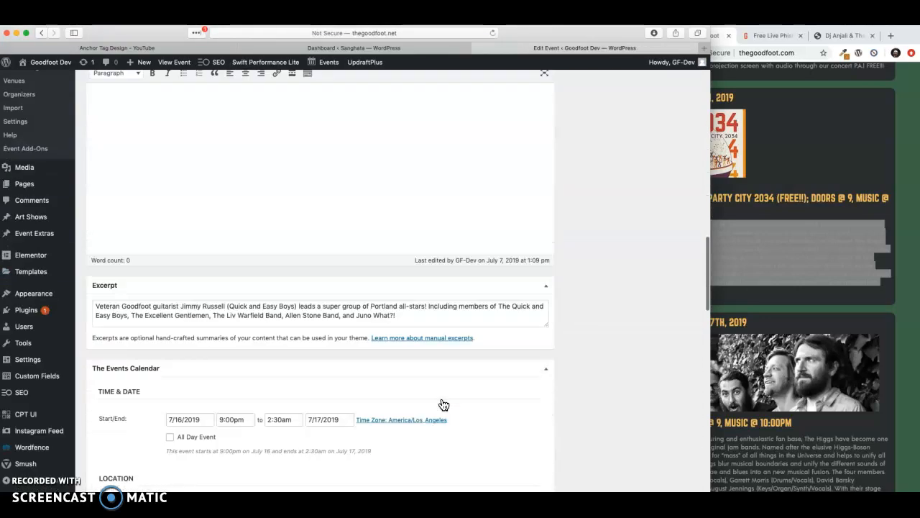
pyautogui.scroll(-5, 444, 405)
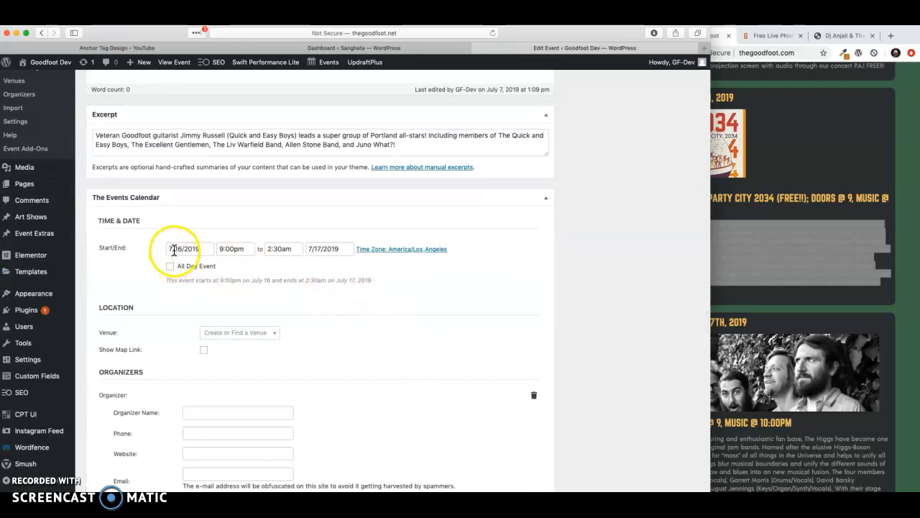
pyautogui.scroll(-1, 324, 330)
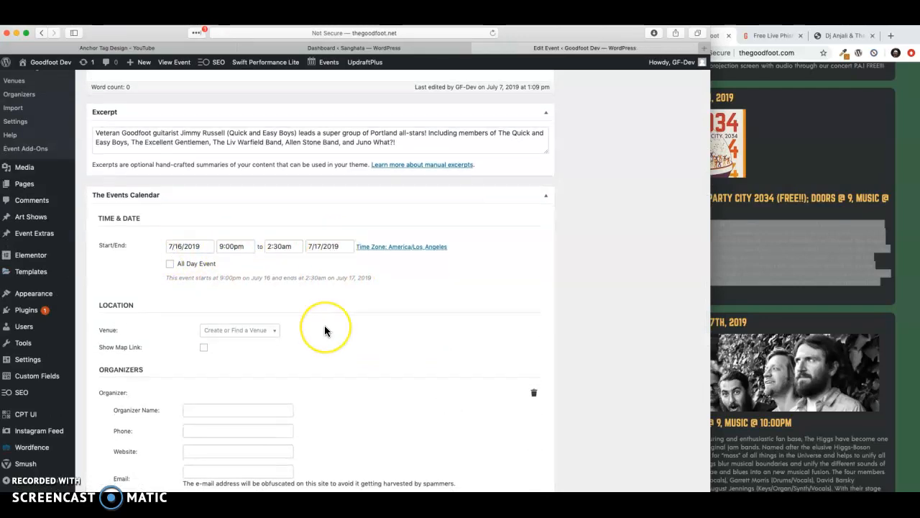
pyautogui.scroll(-5, 324, 330)
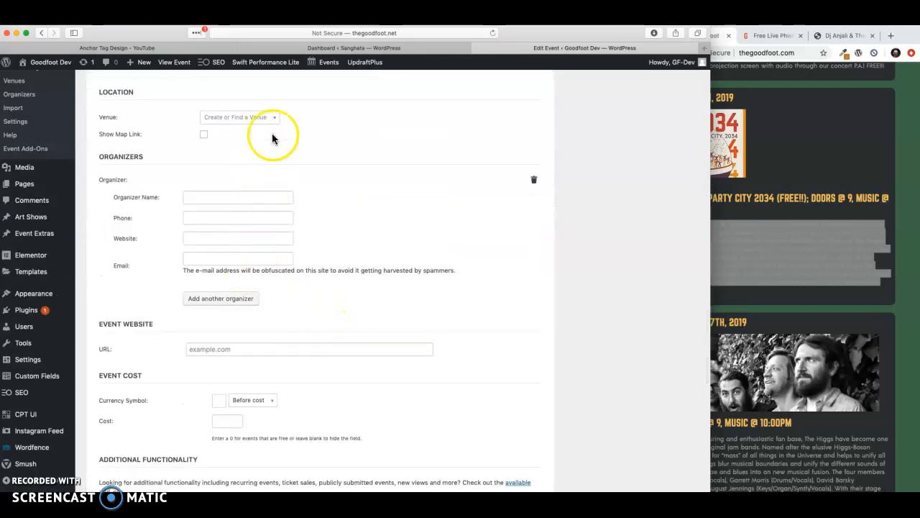
pyautogui.click(263, 119)
pyautogui.click(252, 158)
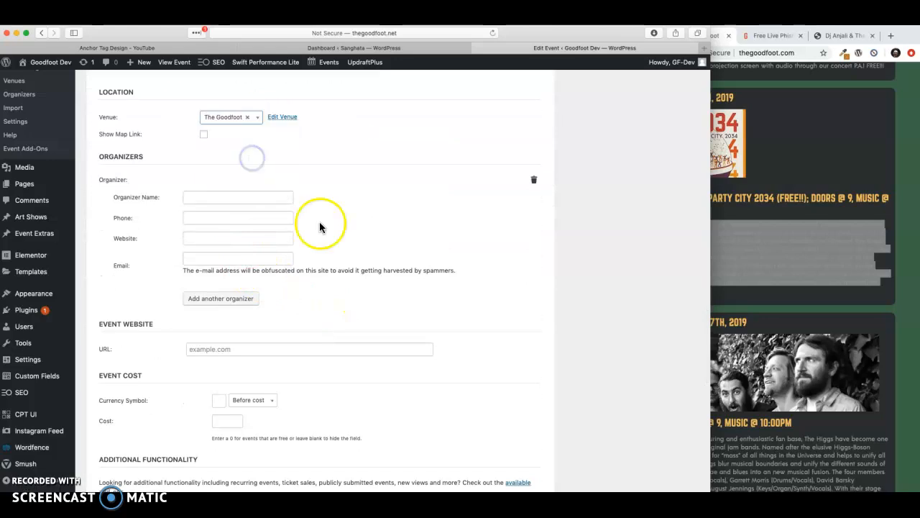
pyautogui.scroll(-3, 320, 221)
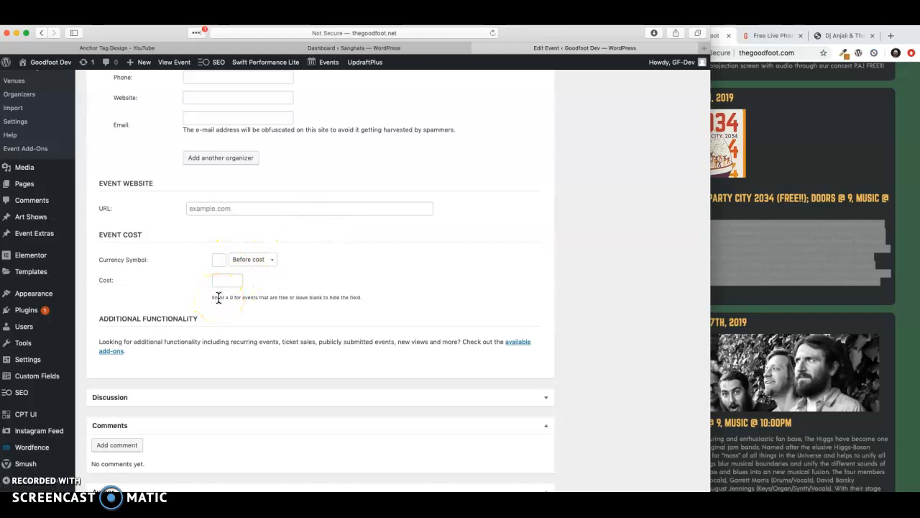
pyautogui.scroll(20, 424, 278)
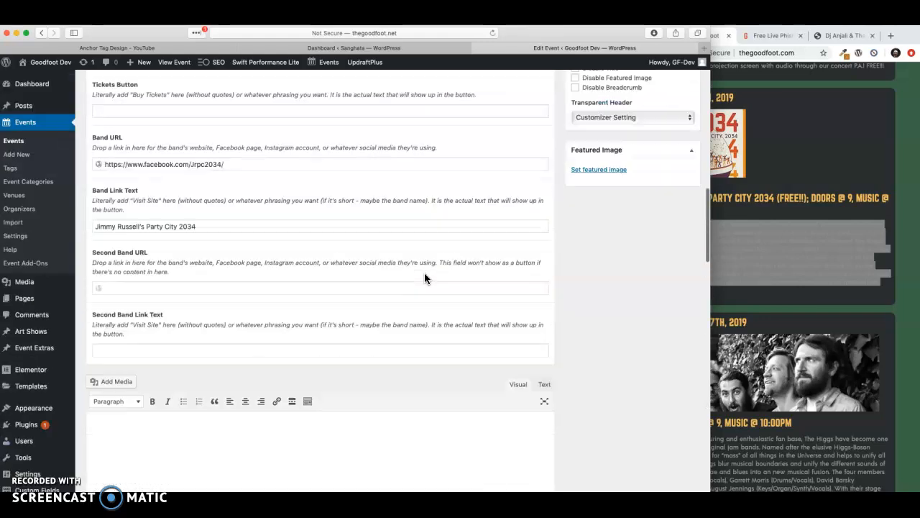
pyautogui.click(678, 407)
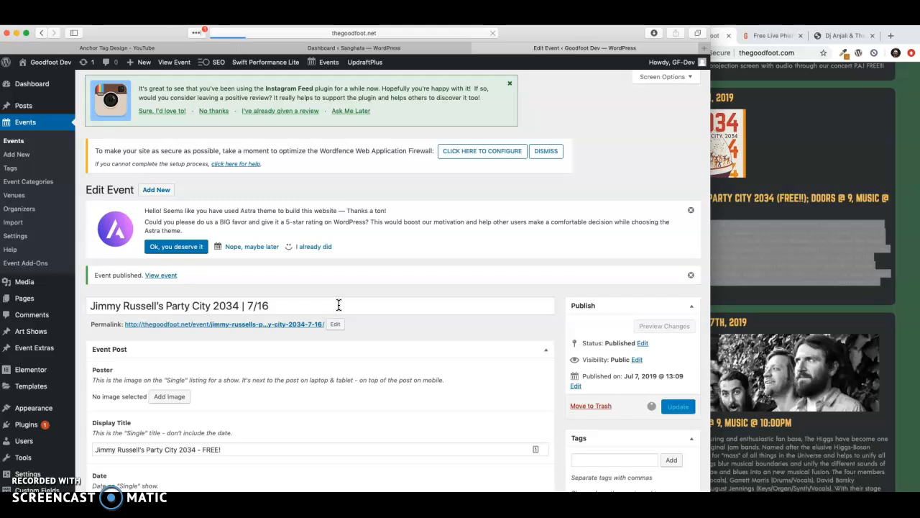
# Check the event's poster, featured image and band link fields, and update the event again
pyautogui.scroll(-4, 339, 306)
pyautogui.scroll(-2, 338, 305)
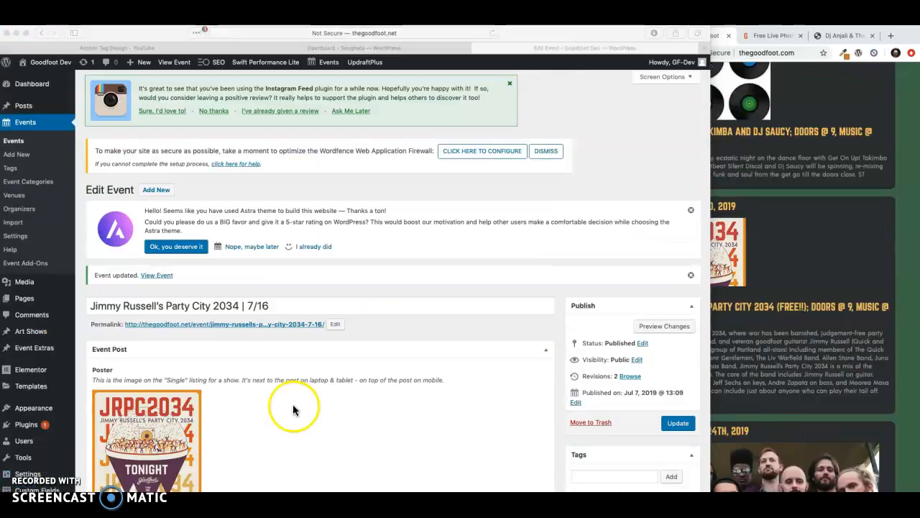
pyautogui.scroll(-2, 294, 410)
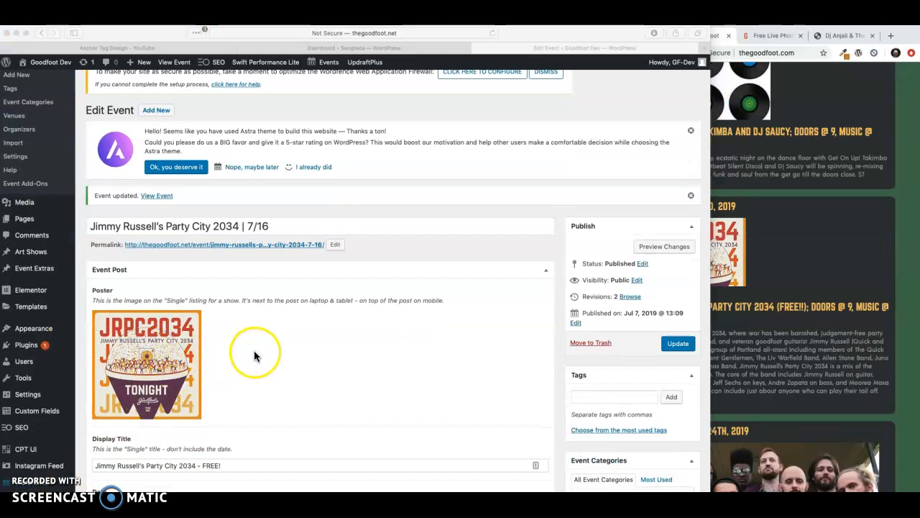
pyautogui.scroll(-5, 254, 351)
pyautogui.scroll(-10, 254, 350)
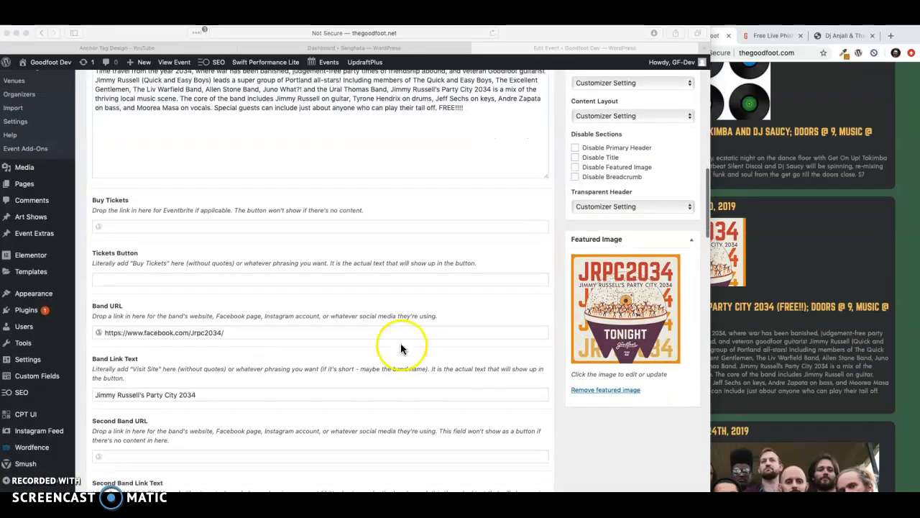
pyautogui.scroll(15, 376, 328)
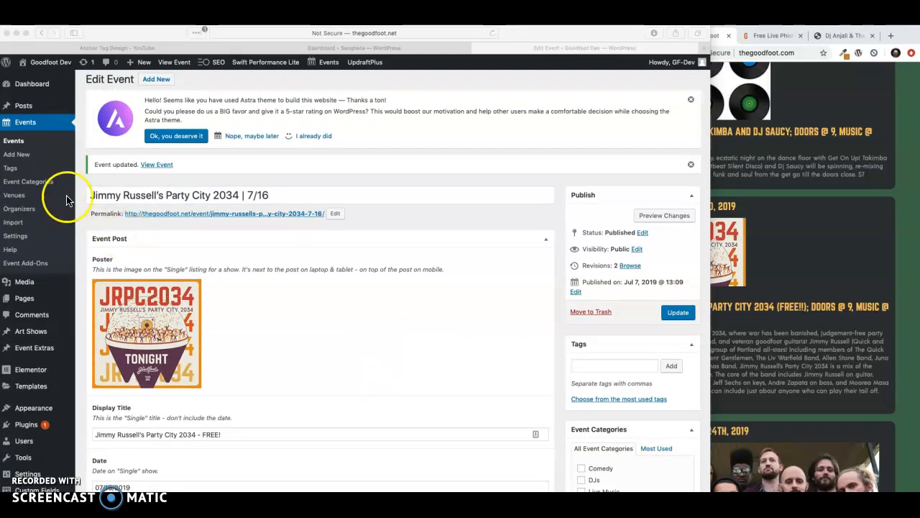
pyautogui.click(670, 312)
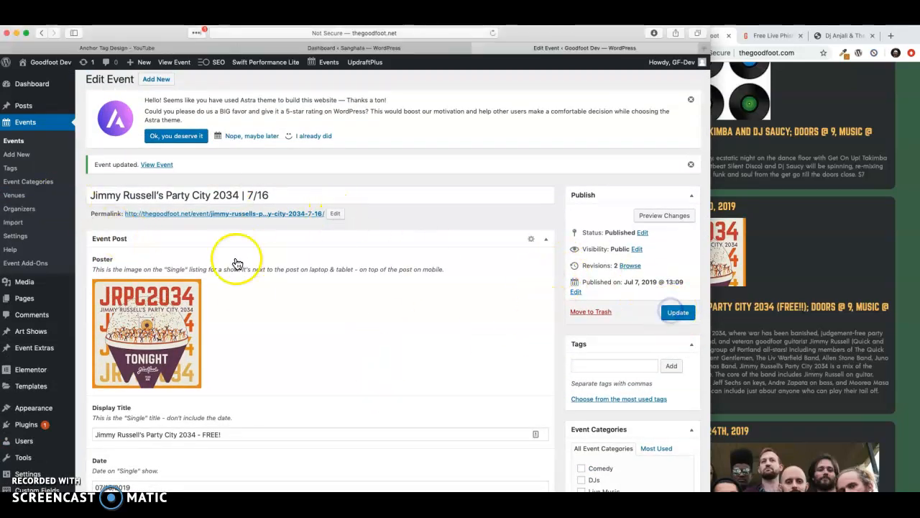
pyautogui.click(673, 314)
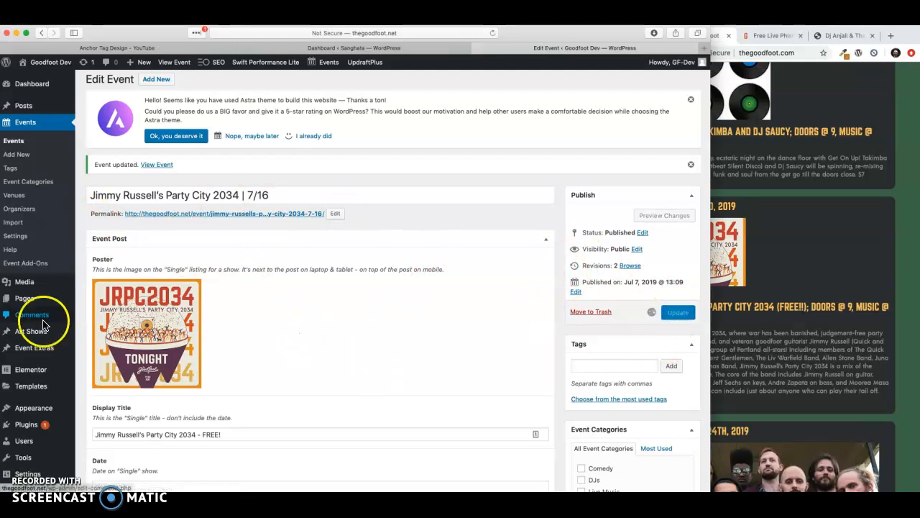
# From the list of all events, assign the Live Music category to "Jimmy Russell's Party City 2034 | 7/16" with Quick Edit
pyautogui.click(18, 159)
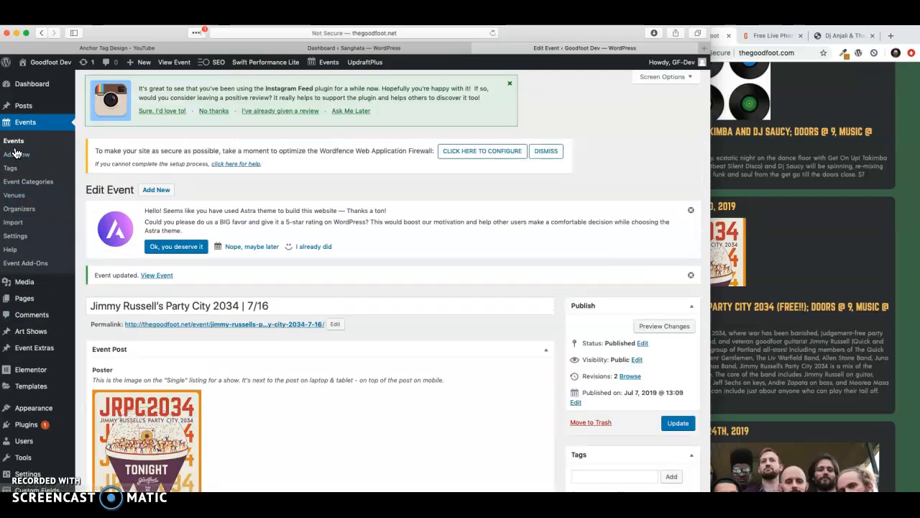
pyautogui.click(14, 144)
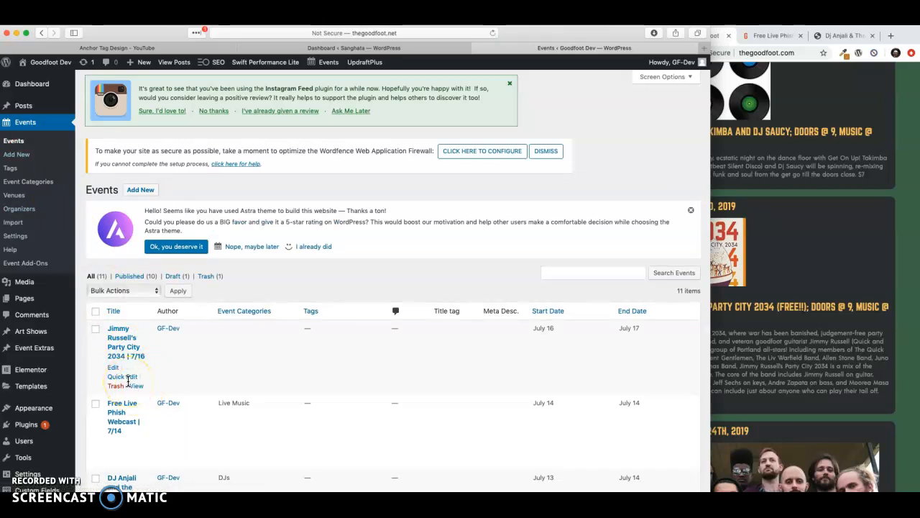
pyautogui.scroll(-1, 128, 379)
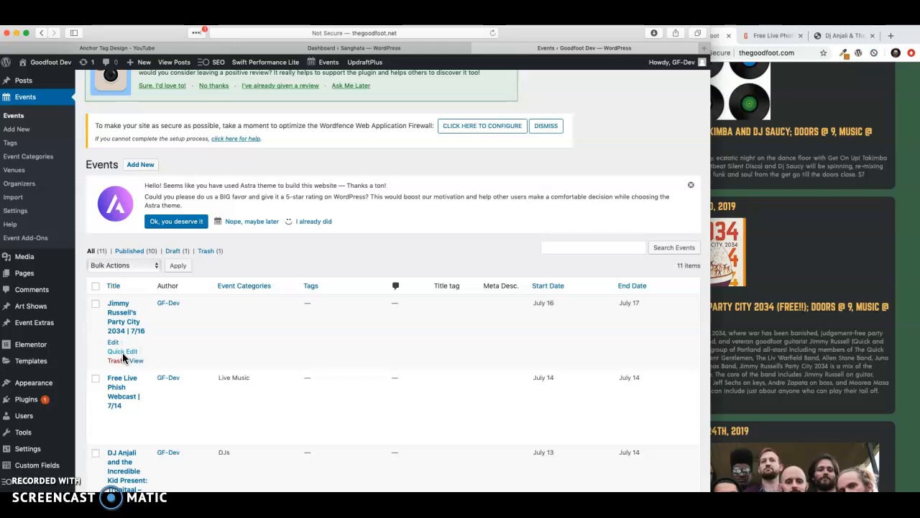
pyautogui.click(123, 327)
pyautogui.click(119, 355)
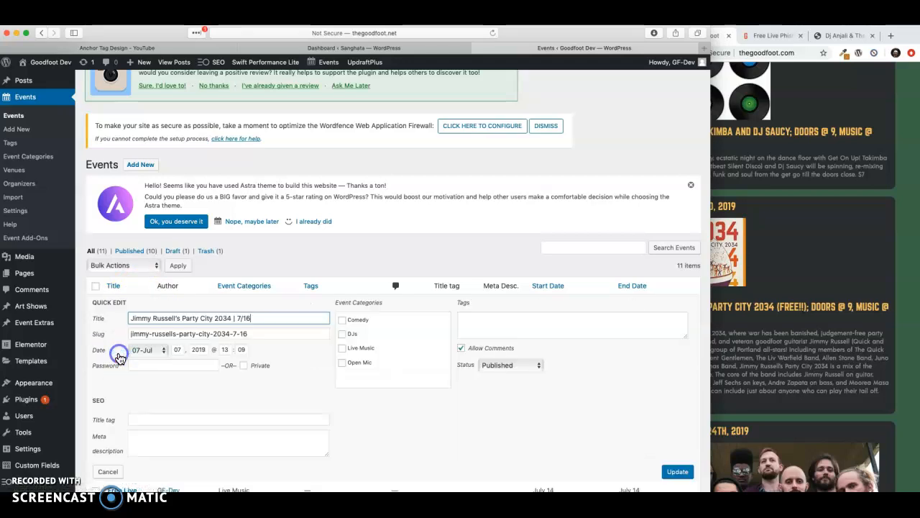
pyautogui.scroll(-2, 362, 432)
pyautogui.scroll(-1, 361, 432)
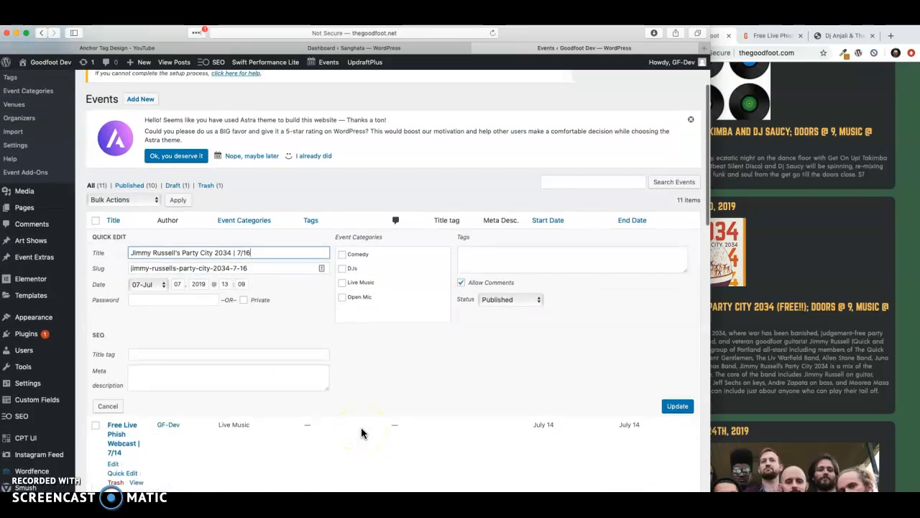
pyautogui.click(342, 282)
pyautogui.click(676, 407)
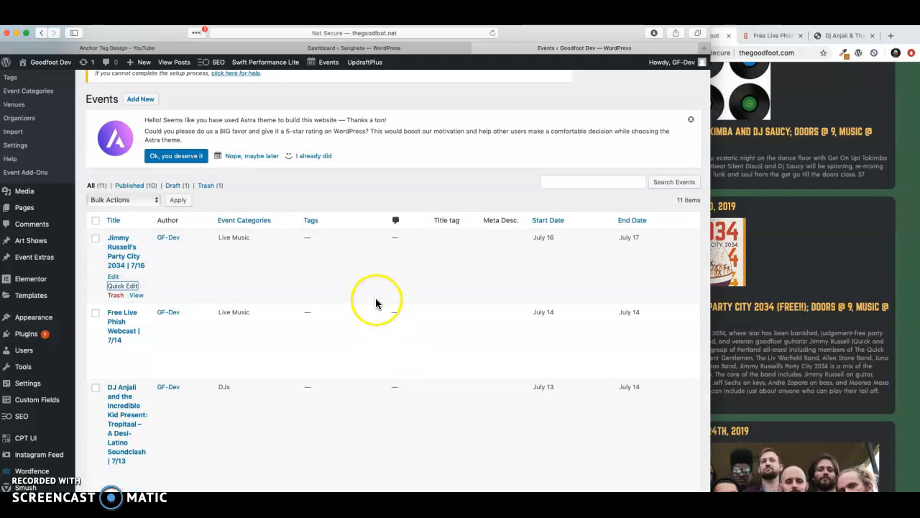
# Compare the events list with the July show listings on the live site
pyautogui.scroll(3, 376, 304)
pyautogui.scroll(-1, 762, 295)
pyautogui.scroll(-2, 762, 295)
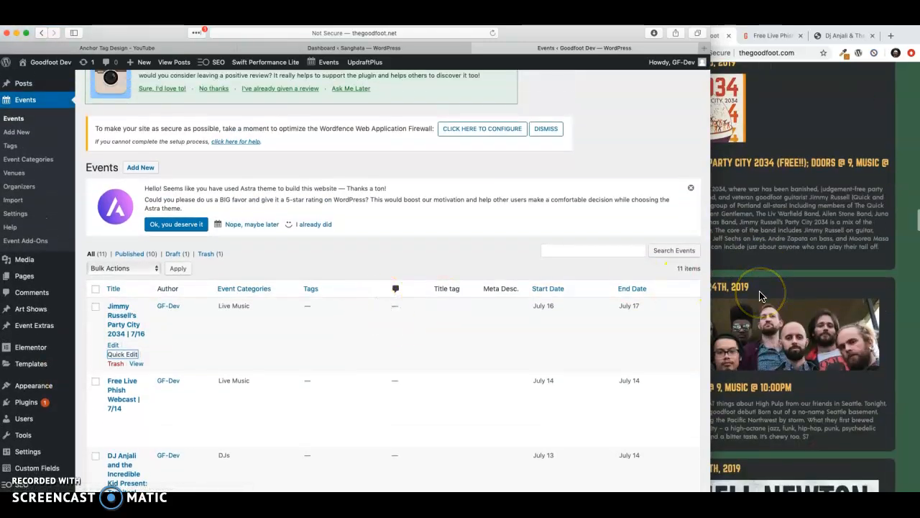
pyautogui.scroll(4, 762, 295)
pyautogui.scroll(6, 762, 295)
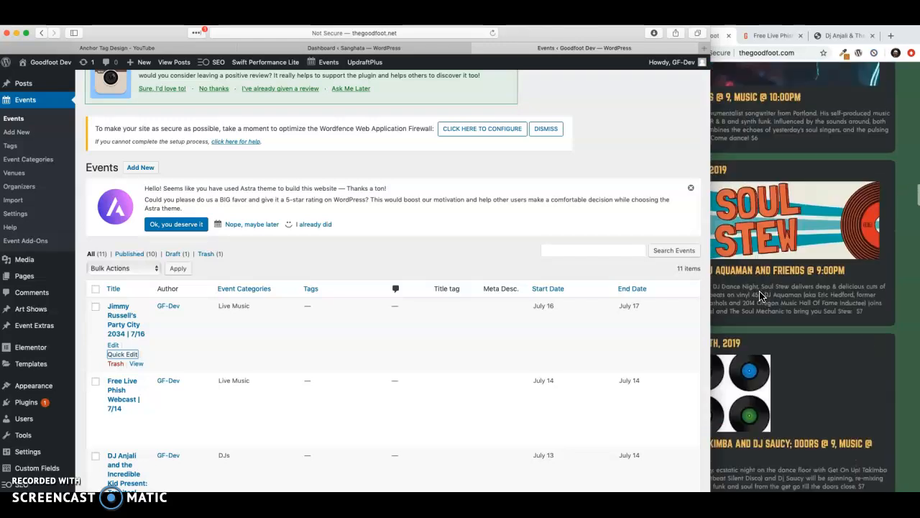
pyautogui.scroll(2, 762, 295)
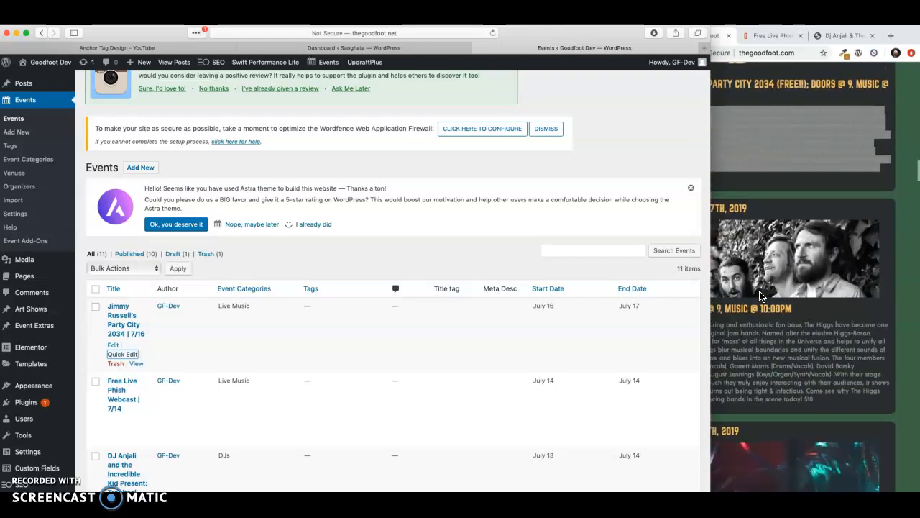
pyautogui.scroll(1, 762, 295)
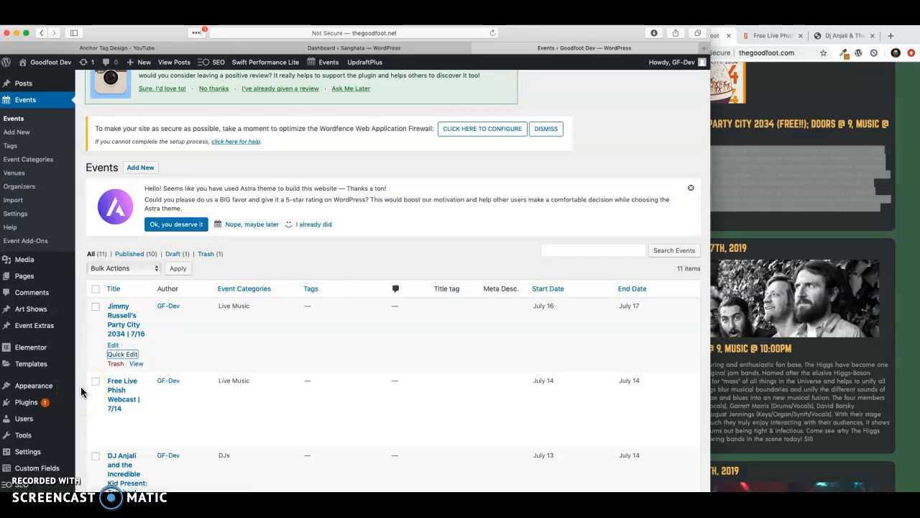
pyautogui.scroll(-4, 82, 392)
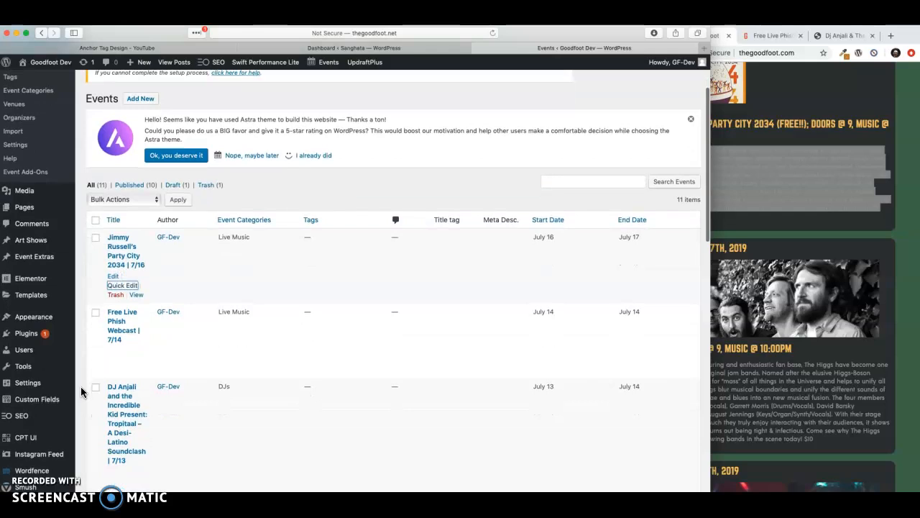